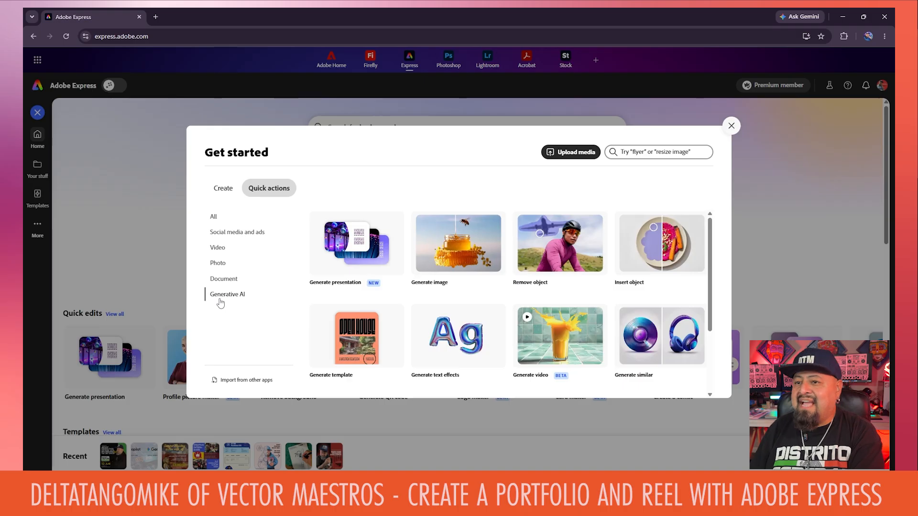
Open the generative image tool and set its content type to Art.
{"action": "left_click", "coordinate": [448, 253]}
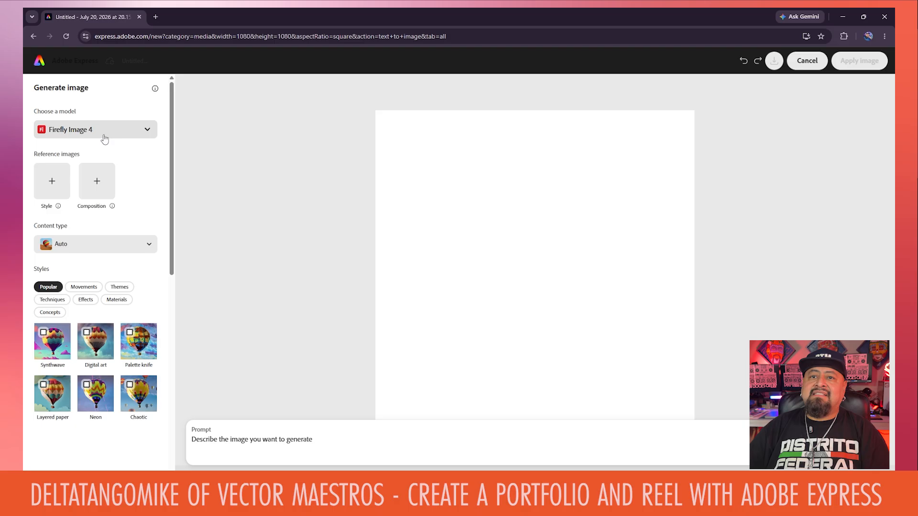
{"action": "left_click", "coordinate": [89, 247]}
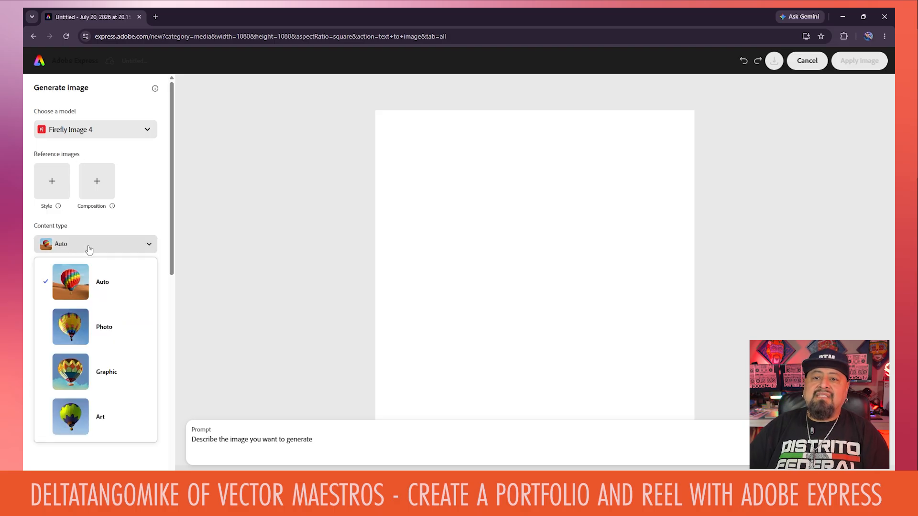
{"action": "left_click", "coordinate": [102, 376]}
{"action": "left_click", "coordinate": [121, 249]}
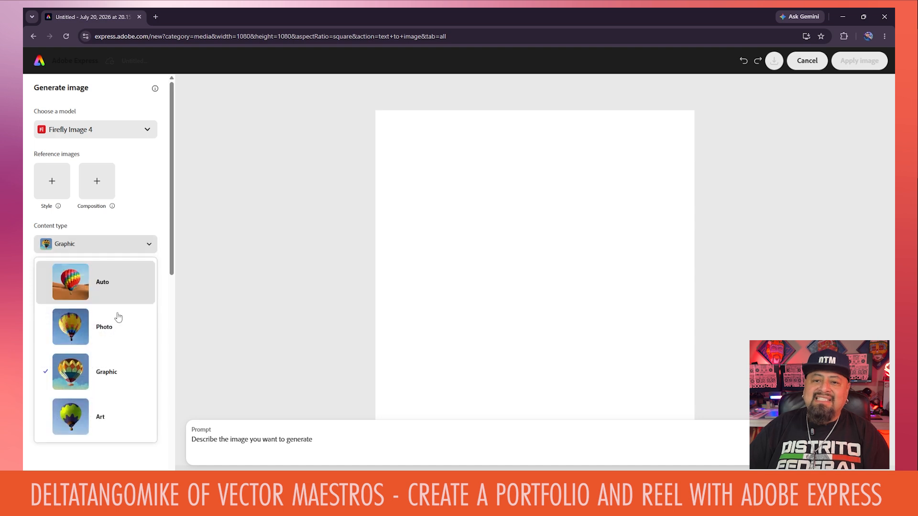
{"action": "left_click", "coordinate": [118, 410]}
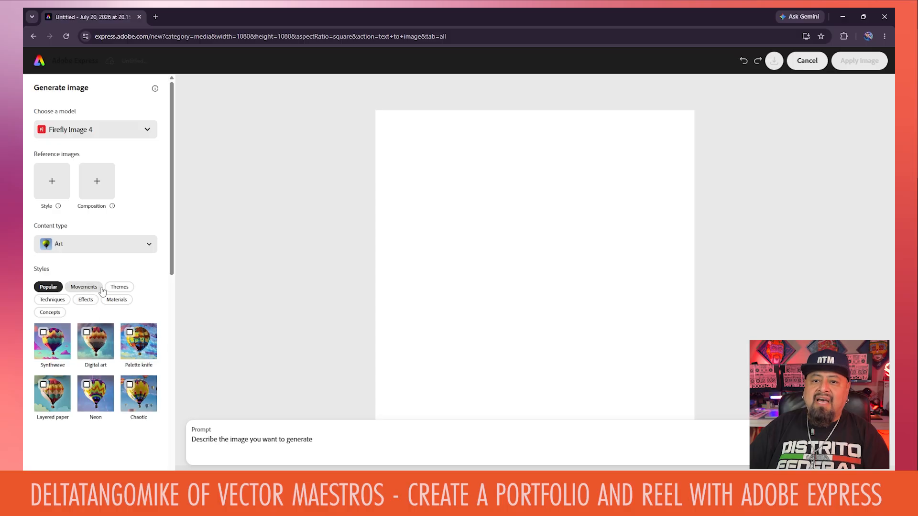
Apply the Concept art style from the Themes styles to the image generation settings.
{"action": "left_click", "coordinate": [119, 287]}
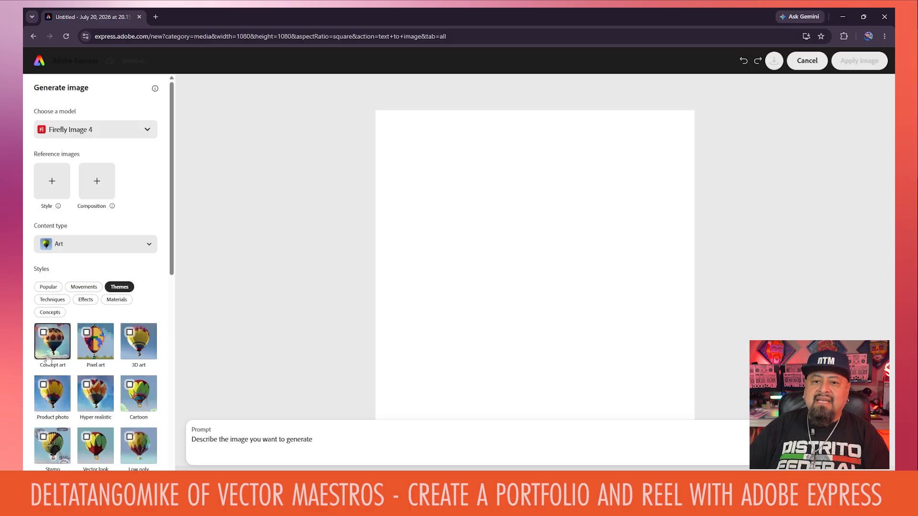
{"action": "scroll", "coordinate": [70, 345], "scroll_direction": "down", "scroll_amount": 1}
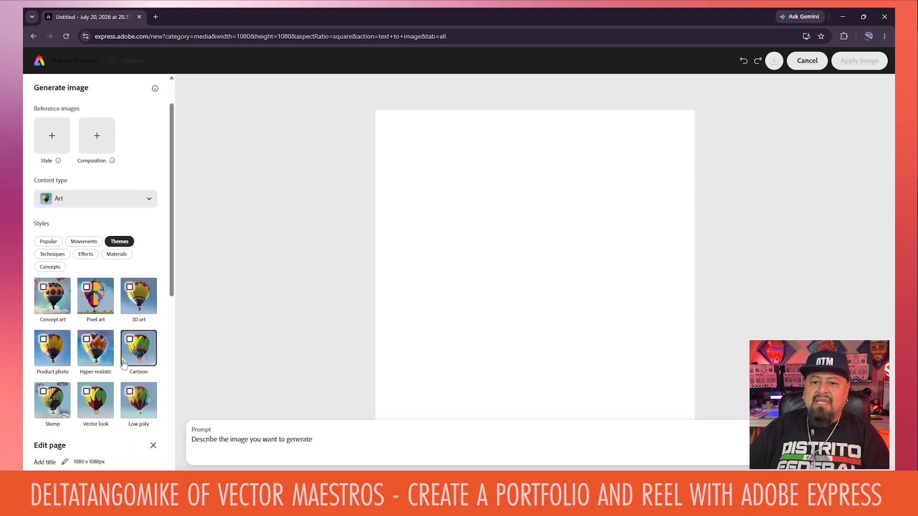
{"action": "left_click", "coordinate": [60, 310]}
{"action": "scroll", "coordinate": [81, 215], "scroll_direction": "up", "scroll_amount": 1}
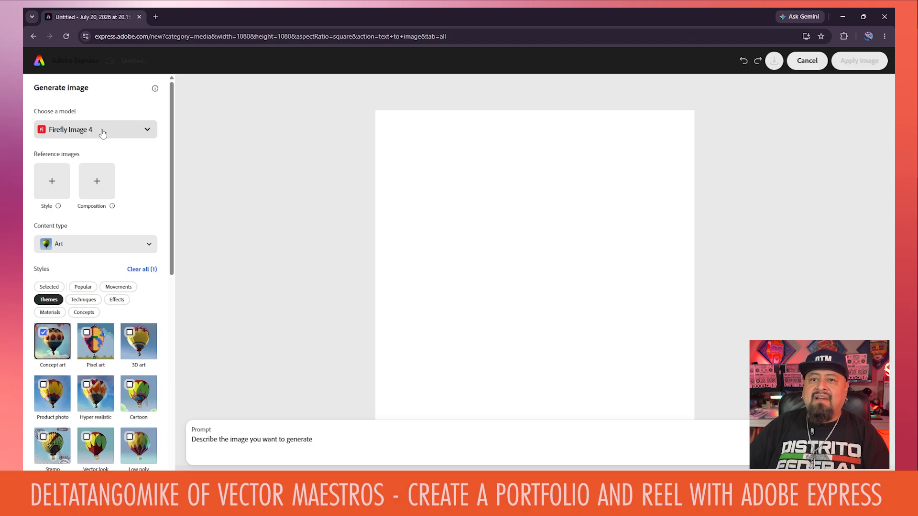
Generate images from the prompt "moody deep navy watercolor texture, gold foil accents".
{"action": "left_click", "coordinate": [312, 438]}
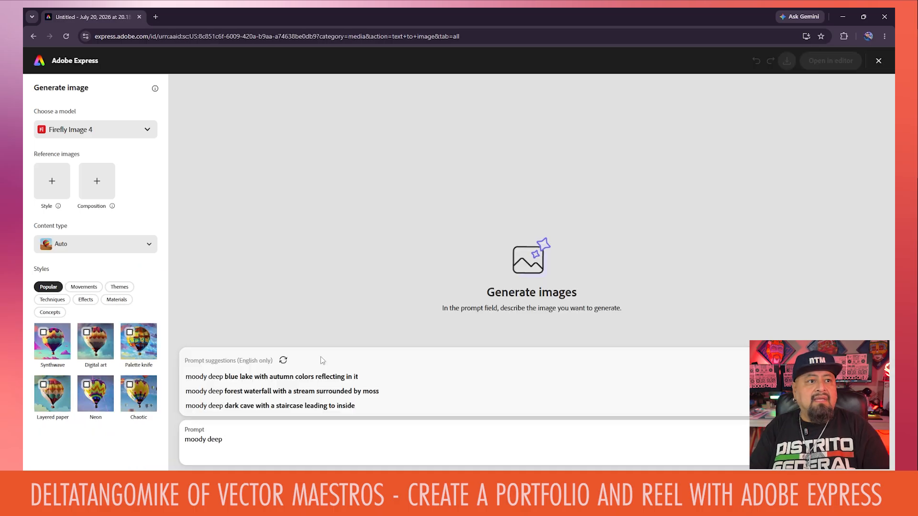
{"action": "type", "text": "navy "}
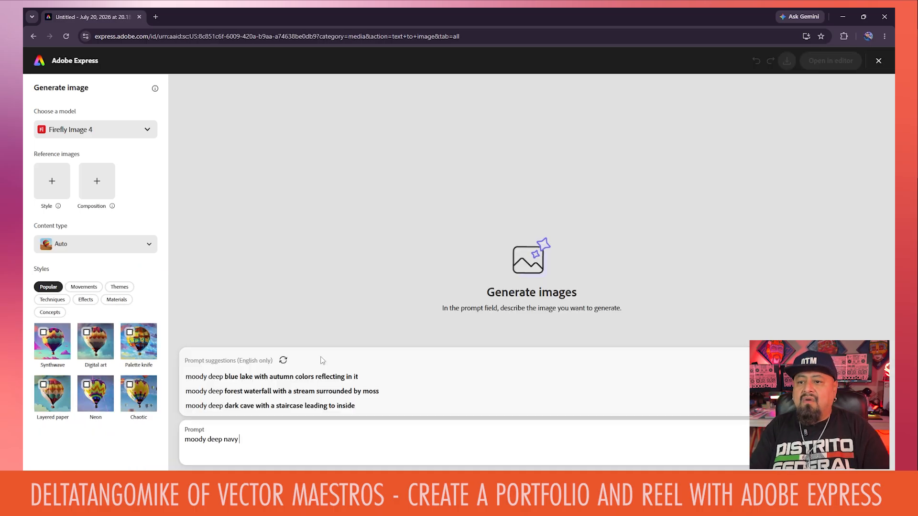
{"action": "type", "text": "watercolor "}
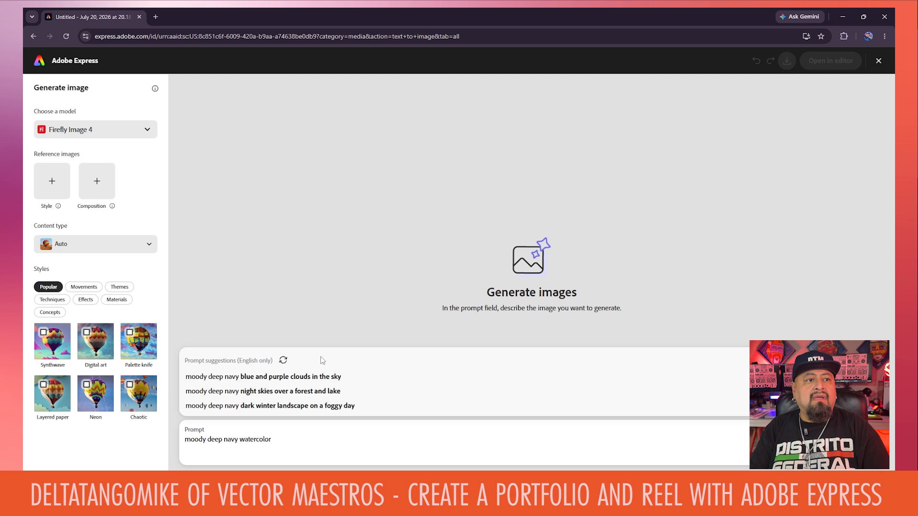
{"action": "type", "text": "texture, "}
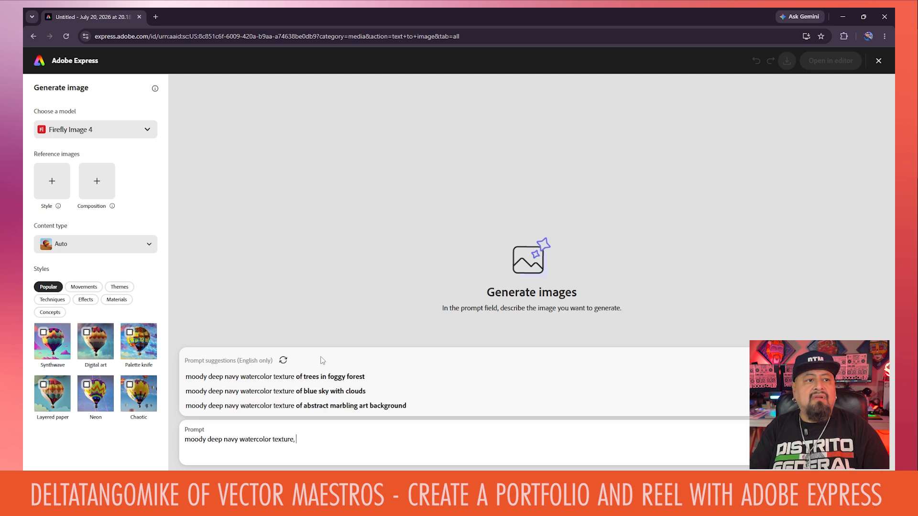
{"action": "type", "text": "gold foil accents"}
{"action": "key", "text": "Return"}
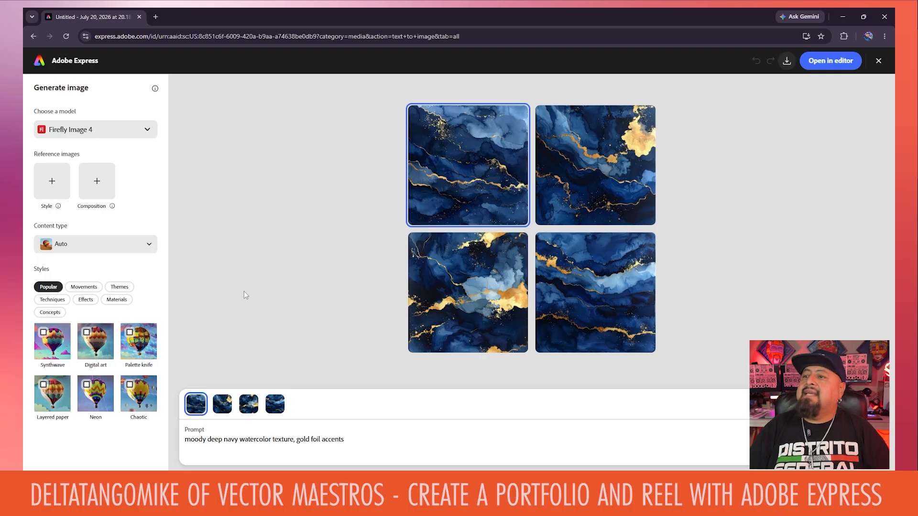
Download the two lower-row generated textures as JPEG images into the DTM portfolio folder.
{"action": "left_click", "coordinate": [597, 290]}
{"action": "left_click", "coordinate": [645, 343]}
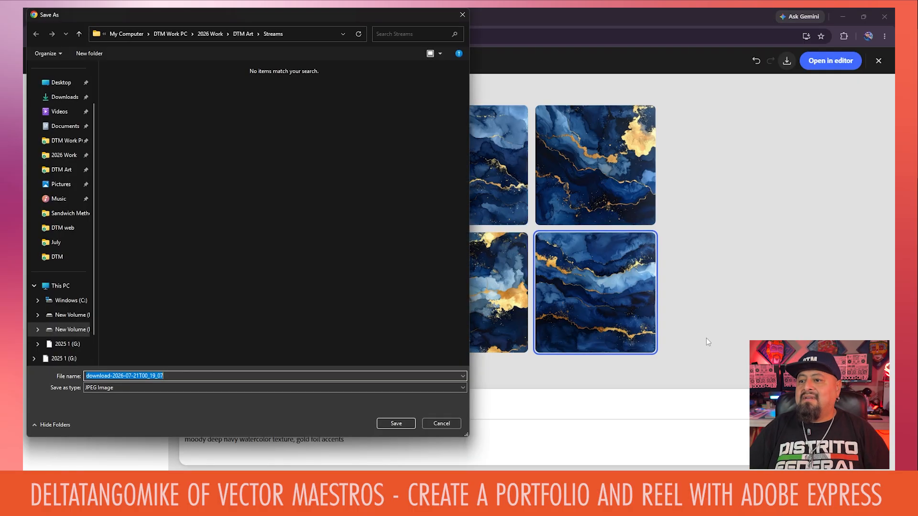
{"action": "left_click", "coordinate": [396, 424]}
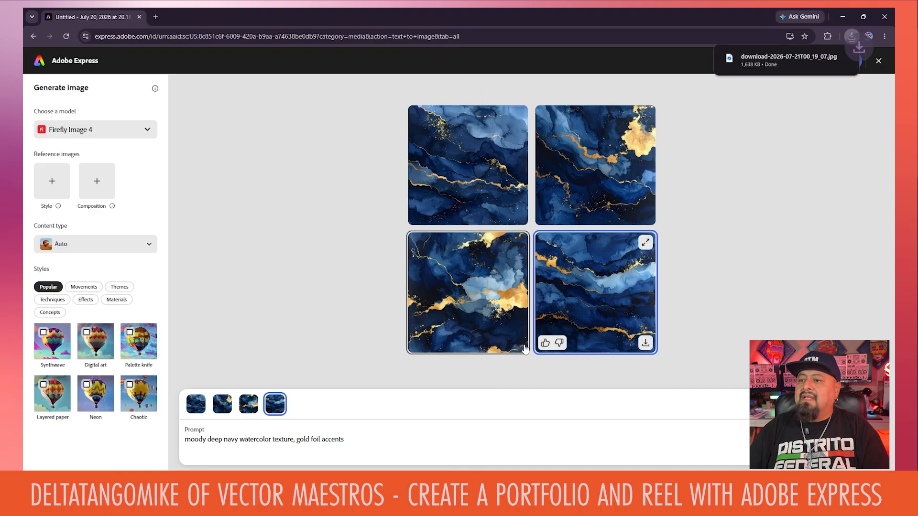
{"action": "left_click", "coordinate": [524, 350]}
{"action": "left_click", "coordinate": [518, 343]}
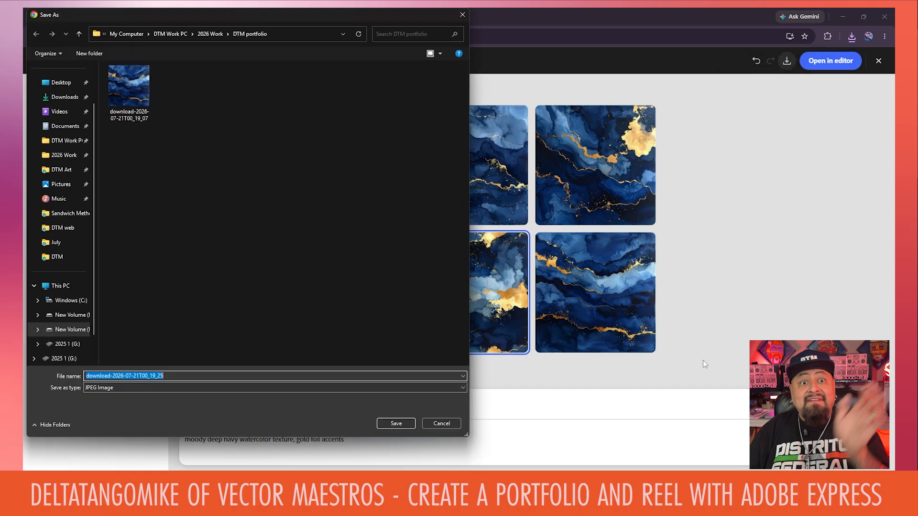
{"action": "left_click", "coordinate": [395, 423]}
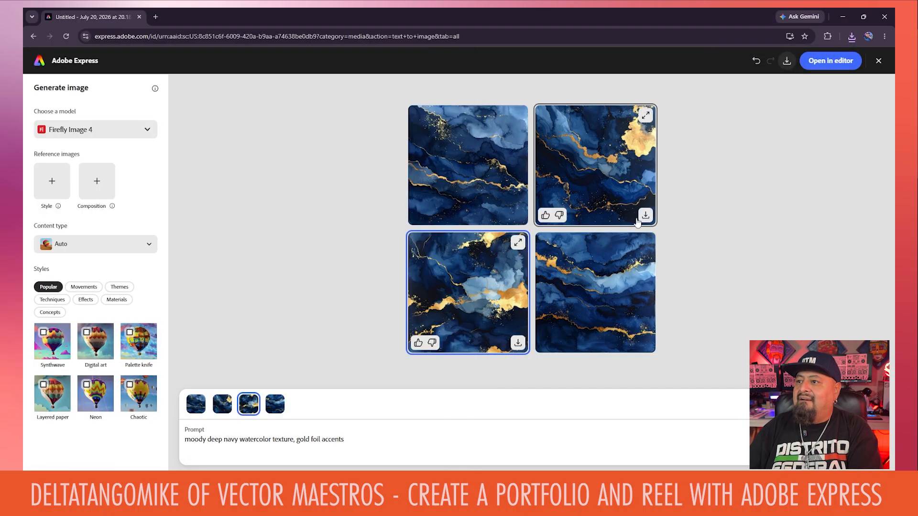
Download the two upper-row generated textures as JPEG images into the DTM portfolio folder.
{"action": "left_click", "coordinate": [645, 215]}
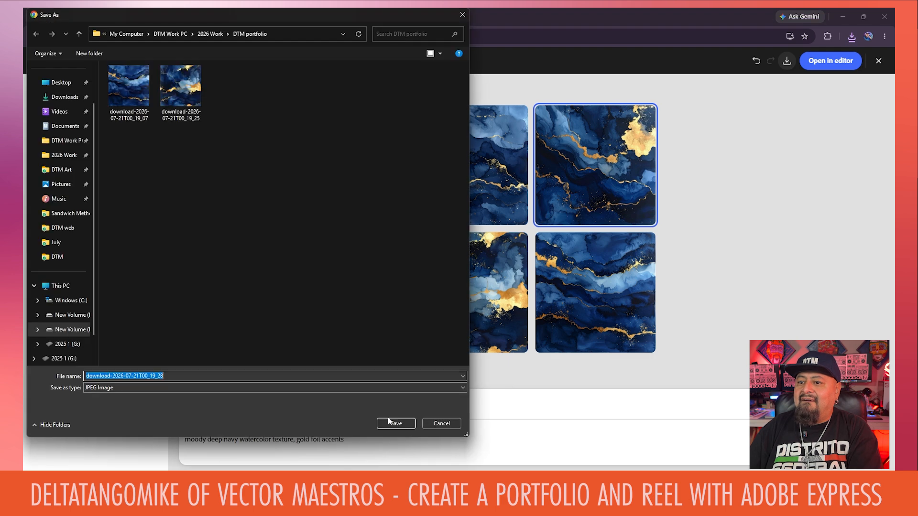
{"action": "left_click", "coordinate": [389, 423]}
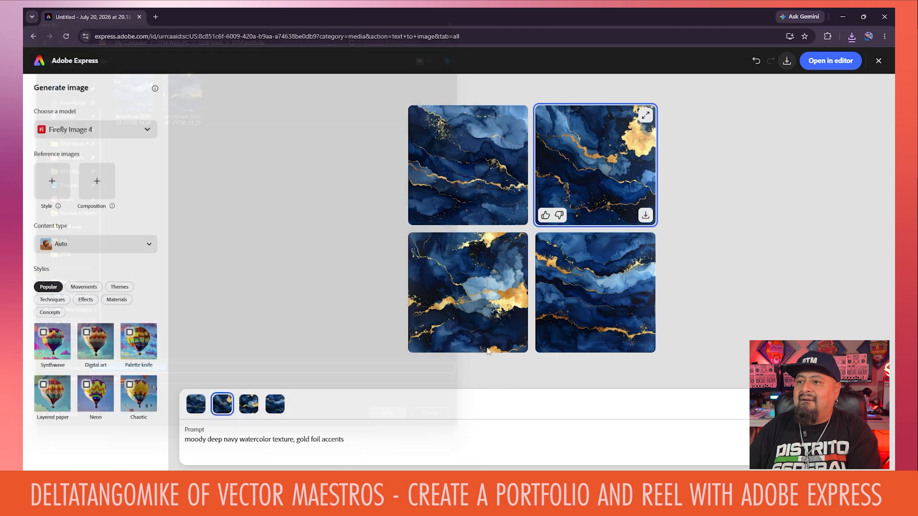
{"action": "left_click", "coordinate": [518, 215]}
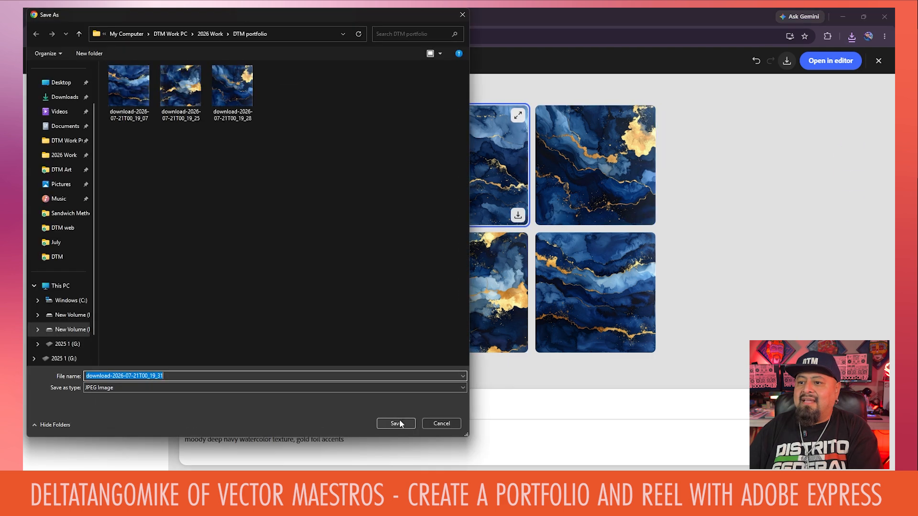
{"action": "left_click", "coordinate": [396, 423]}
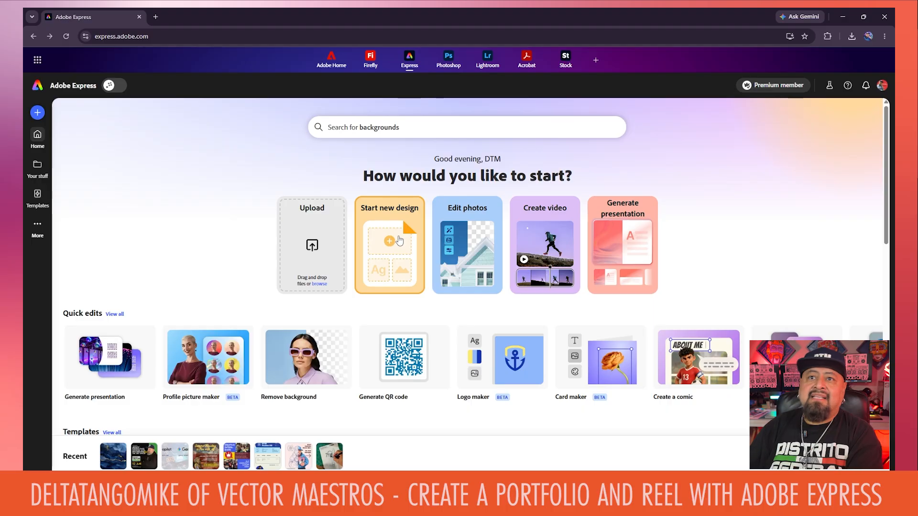
Create a new online portfolio webpage from the Yellow company story template.
{"action": "left_click", "coordinate": [400, 241]}
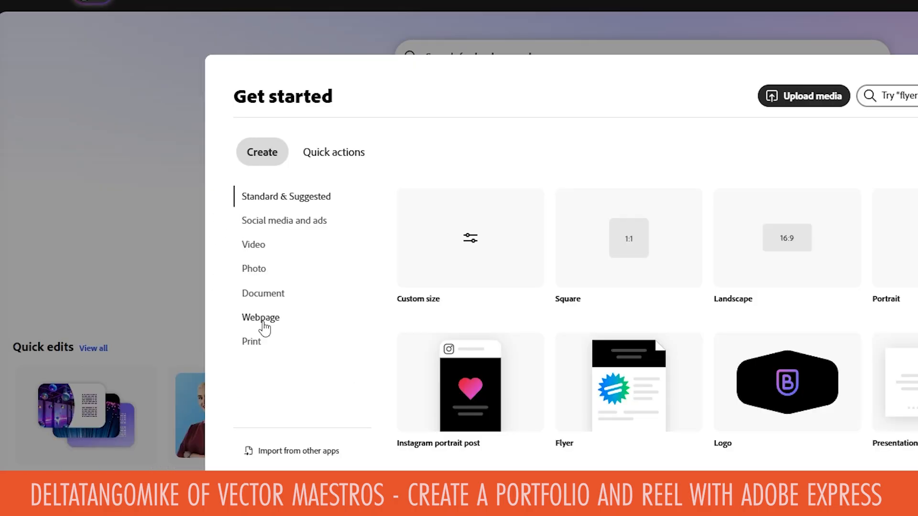
{"action": "left_click", "coordinate": [261, 318]}
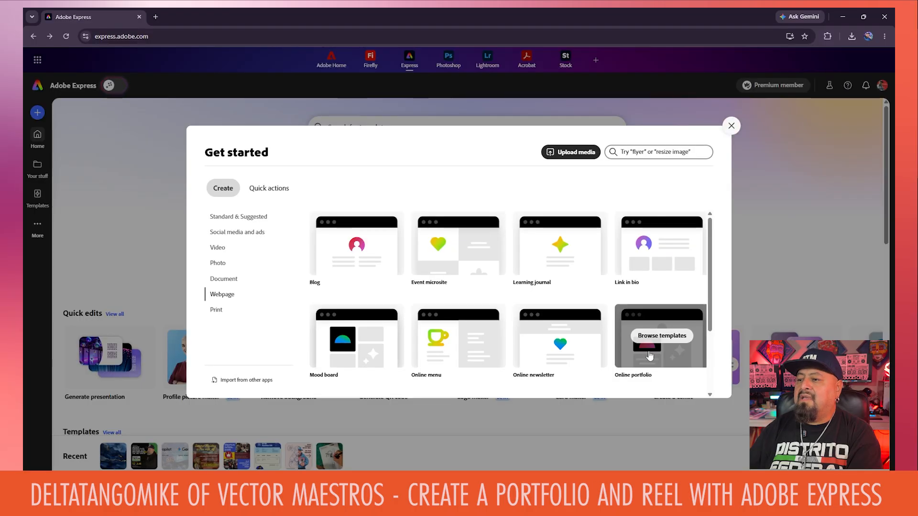
{"action": "left_click", "coordinate": [649, 355]}
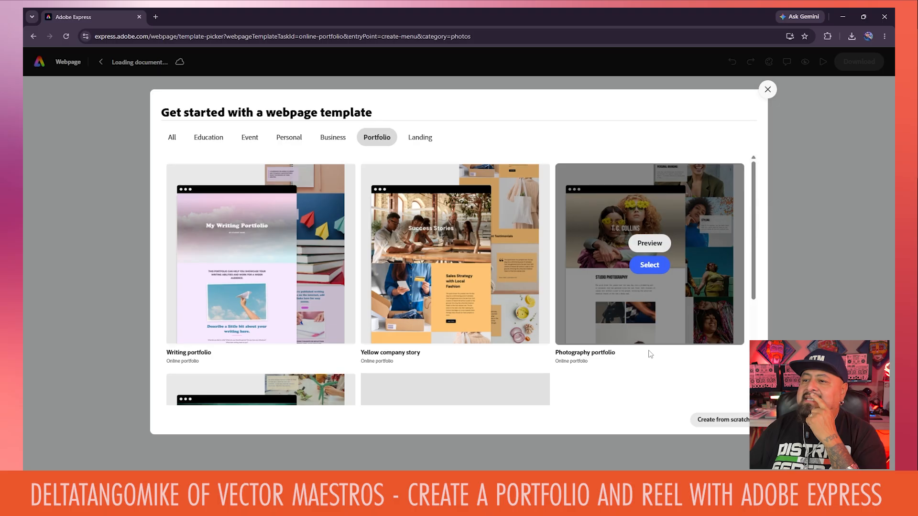
{"action": "scroll", "coordinate": [478, 297], "scroll_direction": "down", "scroll_amount": 3}
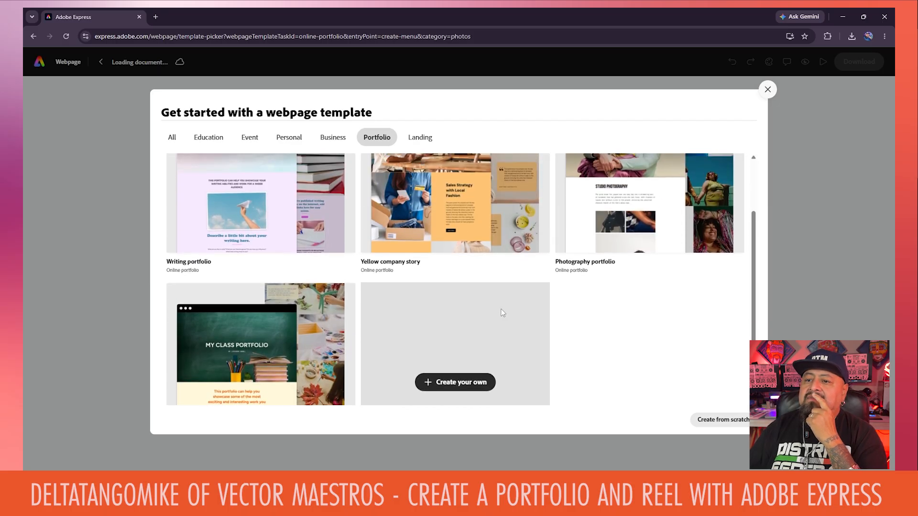
{"action": "scroll", "coordinate": [502, 313], "scroll_direction": "up", "scroll_amount": 2}
{"action": "mouse_move", "coordinate": [500, 285]}
{"action": "left_click", "coordinate": [455, 266]}
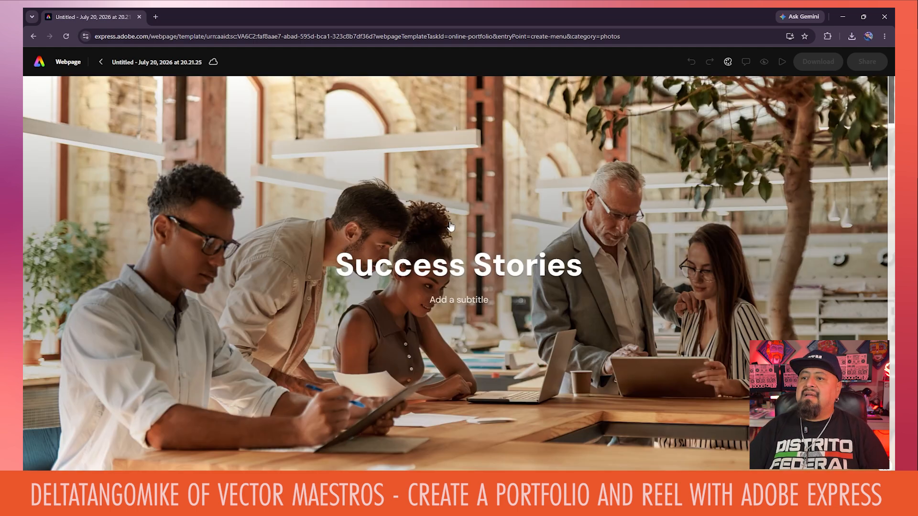
Apply the Nightcap theme to the portfolio webpage and dismiss the customization tip.
{"action": "scroll", "coordinate": [605, 195], "scroll_direction": "down", "scroll_amount": 5}
{"action": "scroll", "coordinate": [504, 249], "scroll_direction": "down", "scroll_amount": 12}
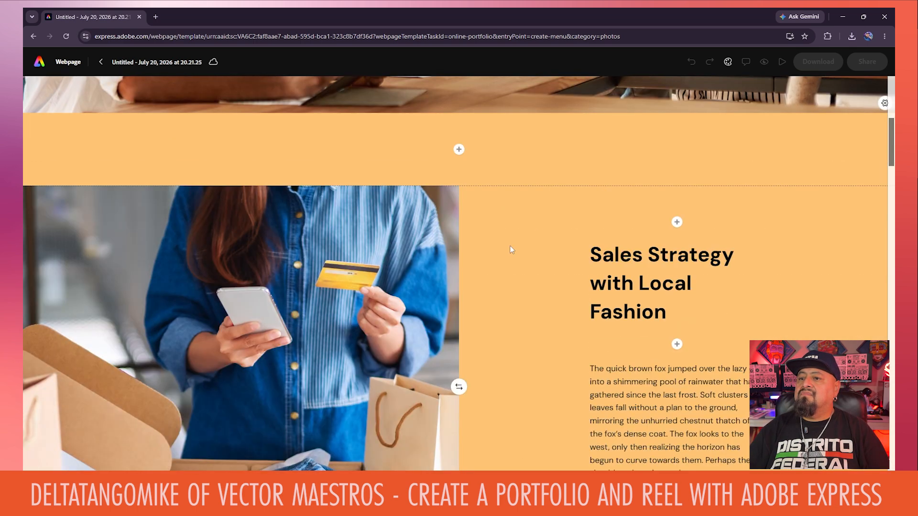
{"action": "scroll", "coordinate": [505, 244], "scroll_direction": "up", "scroll_amount": 15}
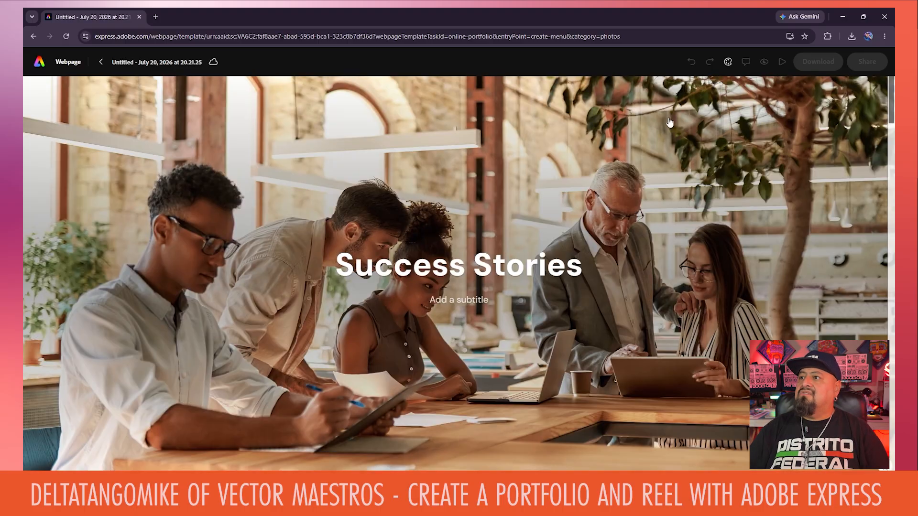
{"action": "left_click", "coordinate": [727, 62]}
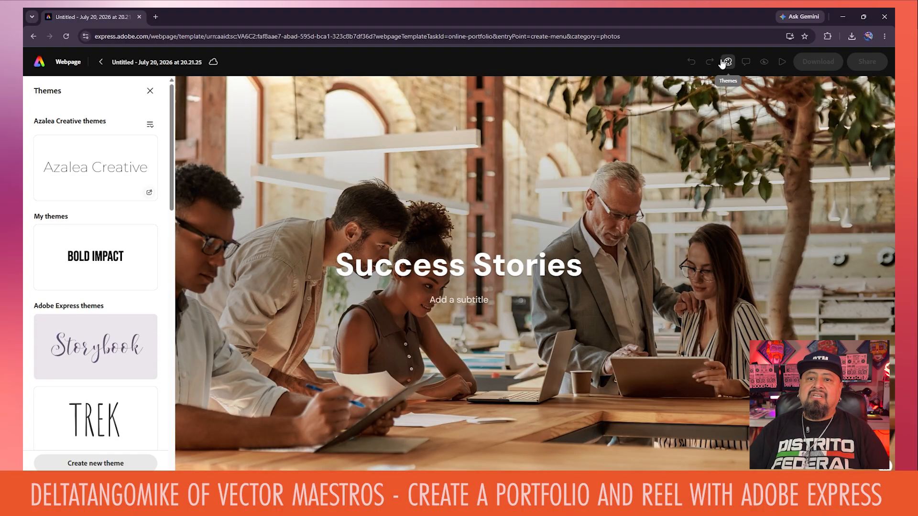
{"action": "scroll", "coordinate": [141, 305], "scroll_direction": "down", "scroll_amount": 6}
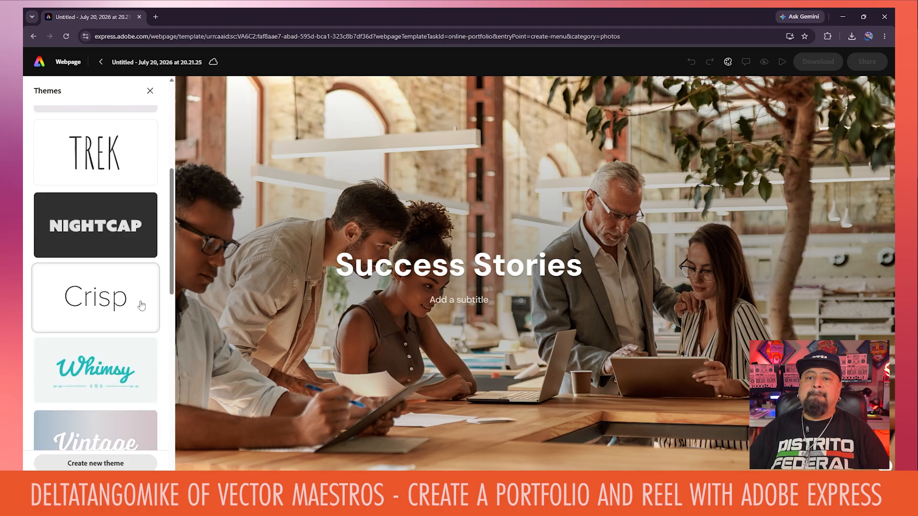
{"action": "left_click", "coordinate": [110, 190]}
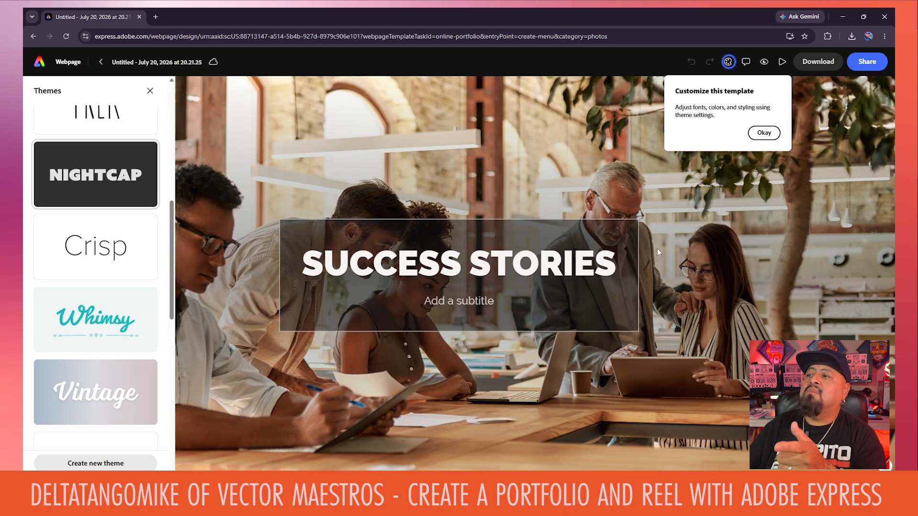
{"action": "left_click", "coordinate": [768, 135]}
Replace the cover photo with the uploaded artwork file Vida Y Renacimiento 26-03 by DTM from the Aztec Vida folder.
{"action": "scroll", "coordinate": [686, 262], "scroll_direction": "down", "scroll_amount": 2}
{"action": "scroll", "coordinate": [687, 266], "scroll_direction": "down", "scroll_amount": 10}
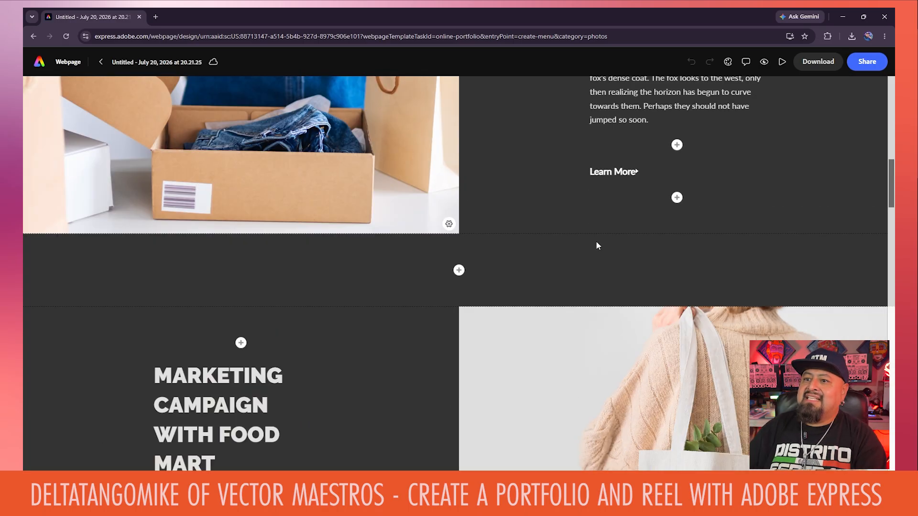
{"action": "scroll", "coordinate": [573, 260], "scroll_direction": "up", "scroll_amount": 12}
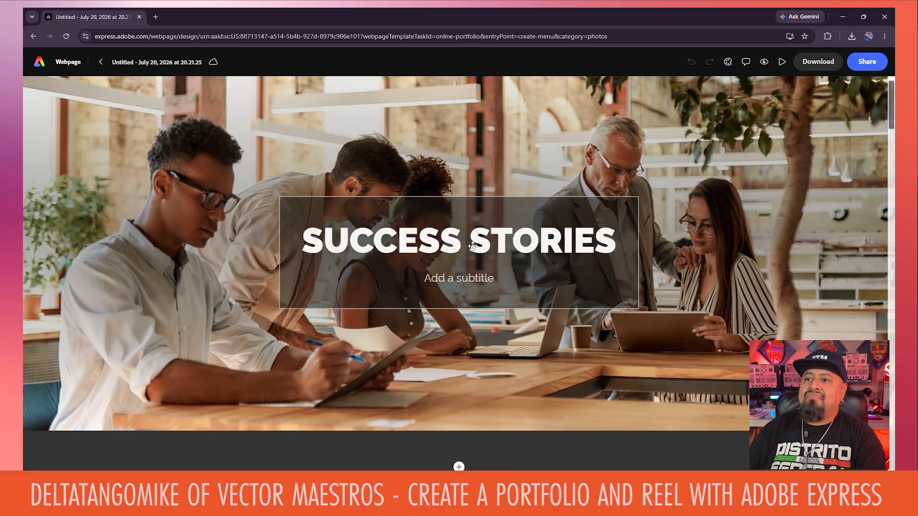
{"action": "left_click", "coordinate": [390, 165]}
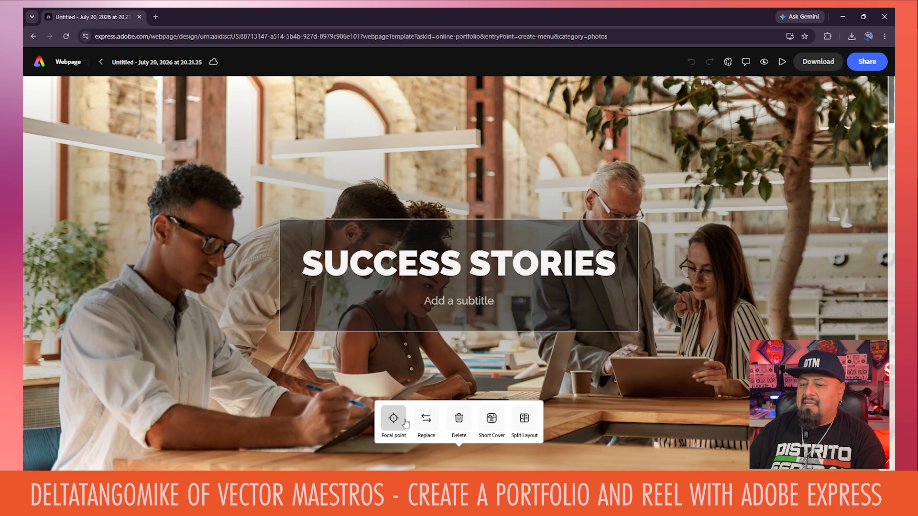
{"action": "left_click", "coordinate": [430, 426]}
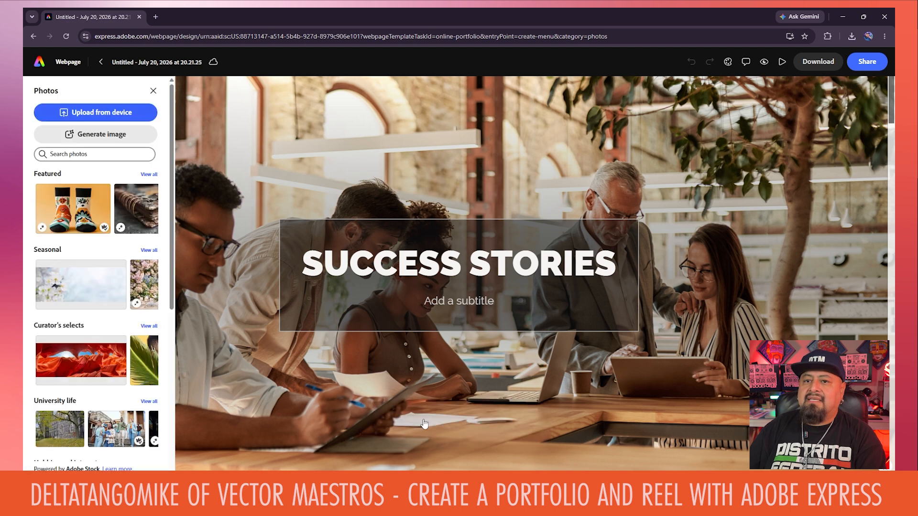
{"action": "left_click", "coordinate": [98, 112]}
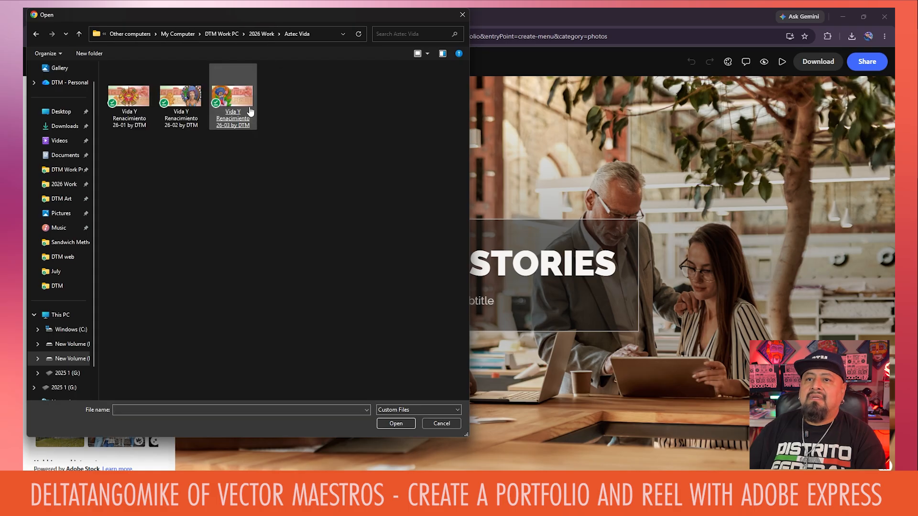
{"action": "double_click", "coordinate": [247, 110]}
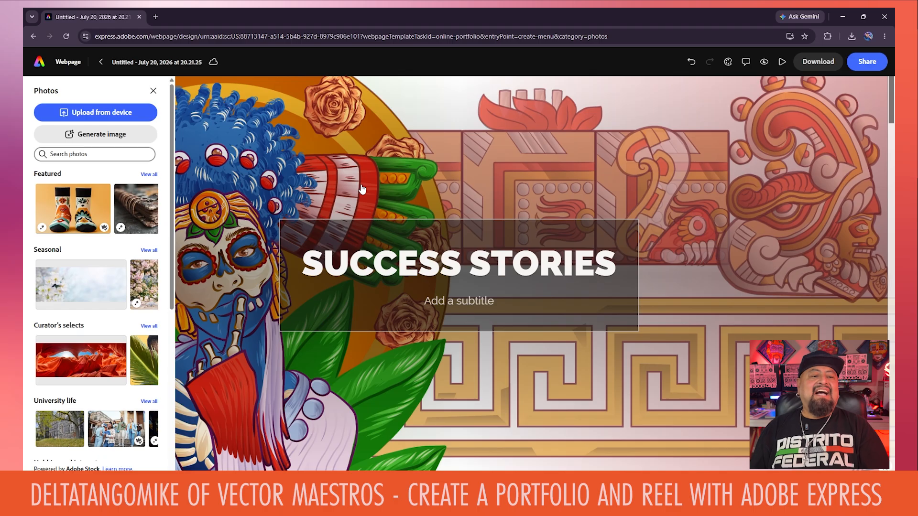
{"action": "left_click", "coordinate": [362, 189]}
Change the cover title to "THE ART OF DTM".
{"action": "left_click", "coordinate": [527, 266]}
{"action": "double_click", "coordinate": [524, 265]}
{"action": "triple_click", "coordinate": [525, 265]}
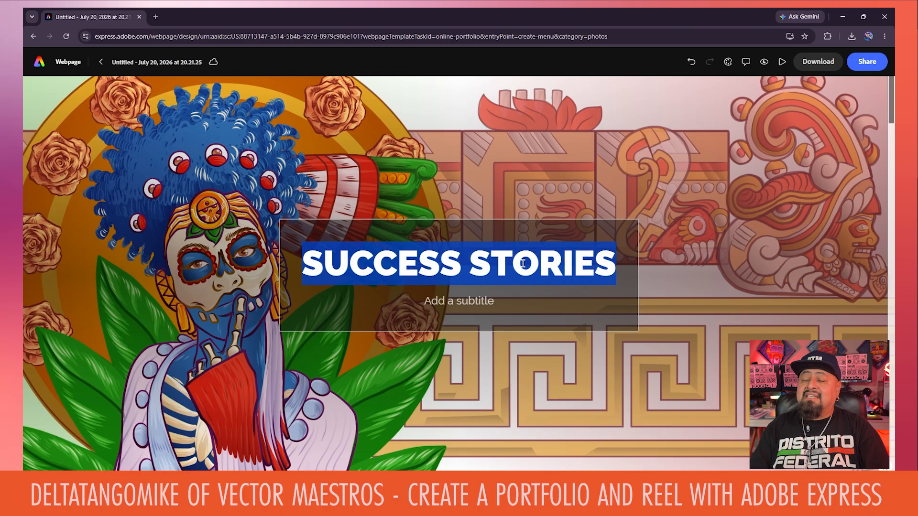
{"action": "type", "text": "THE"}
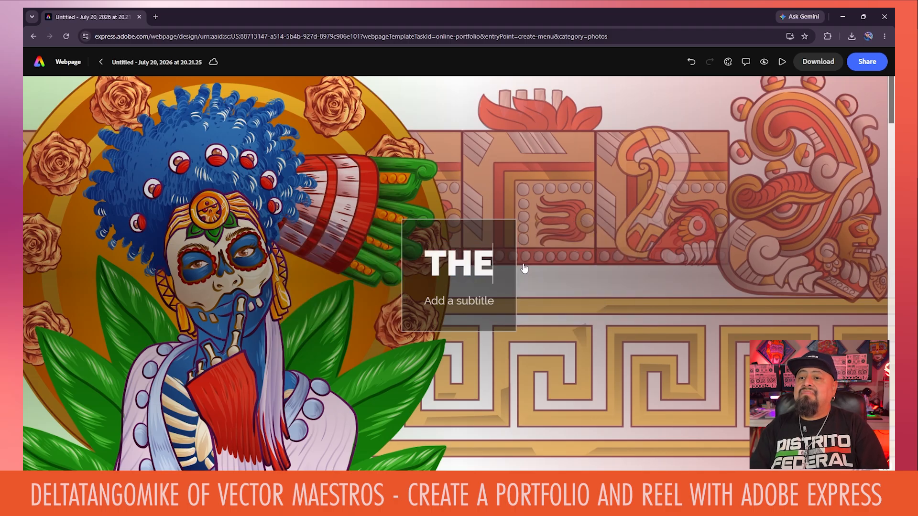
{"action": "type", "text": " ART OF DTM"}
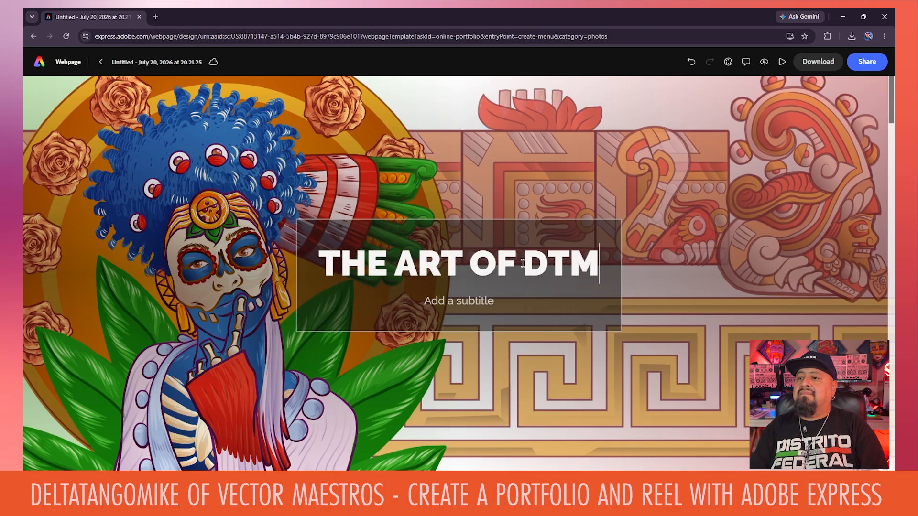
Add the subtitle "Azteca Moderno" beneath the cover title.
{"action": "left_click", "coordinate": [453, 299]}
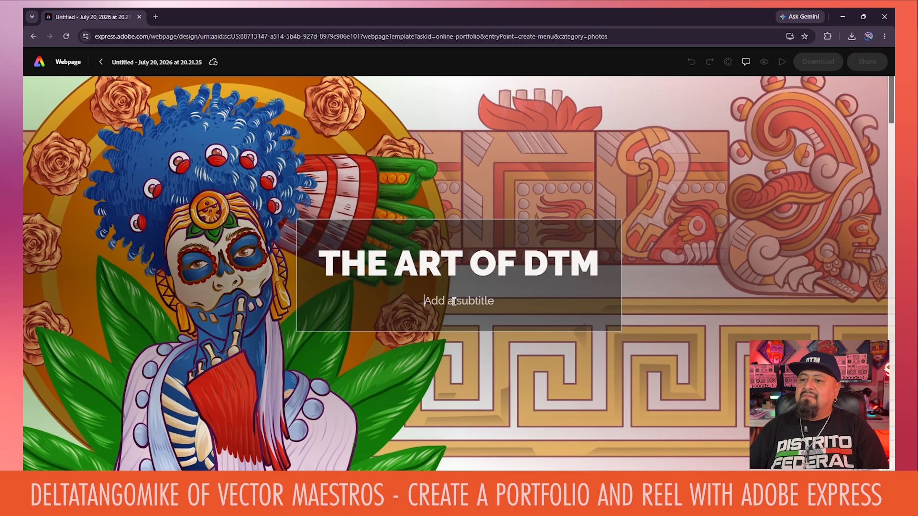
{"action": "type", "text": "a"}
{"action": "key", "text": "BackSpace"}
{"action": "type", "text": "Azteca Moderno"}
{"action": "left_click", "coordinate": [722, 264]}
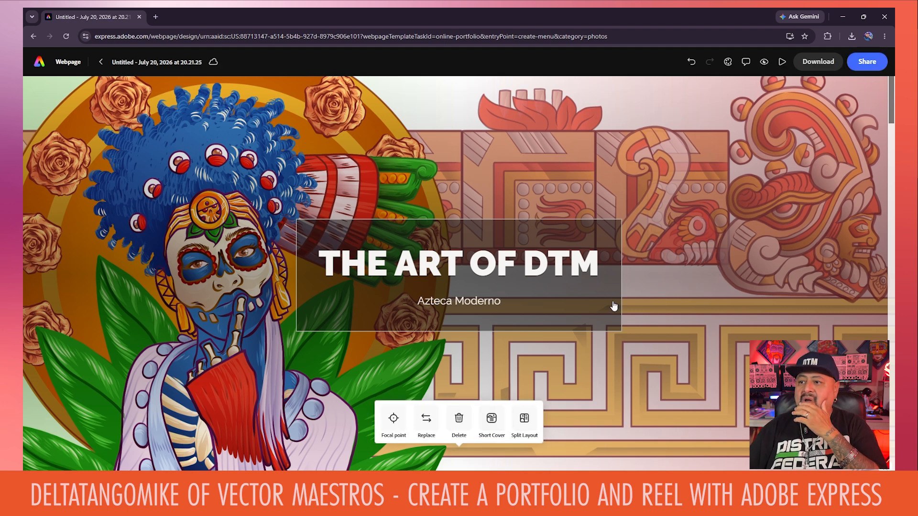
Replace the shopping photo in the first split layout with the uploaded photo of the painted mural columns.
{"action": "scroll", "coordinate": [661, 303], "scroll_direction": "down", "scroll_amount": 5}
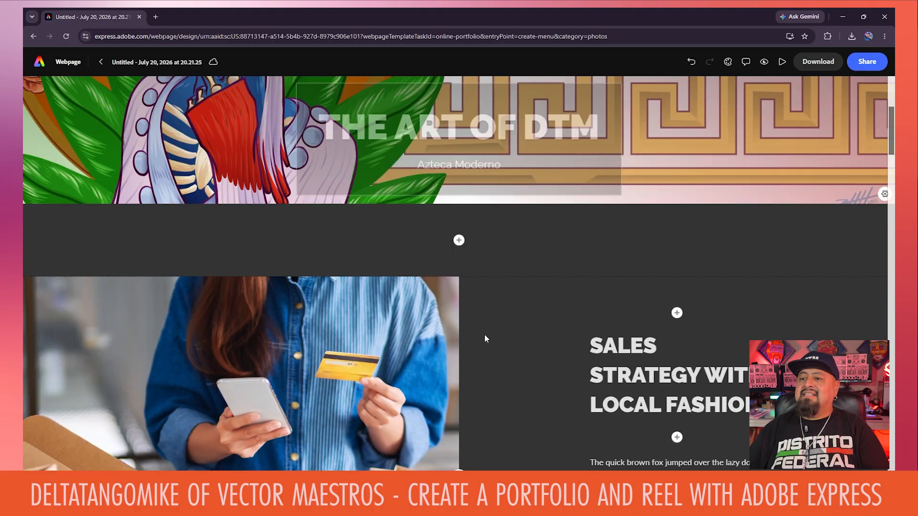
{"action": "scroll", "coordinate": [523, 317], "scroll_direction": "down", "scroll_amount": 3}
{"action": "scroll", "coordinate": [330, 349], "scroll_direction": "down", "scroll_amount": 1}
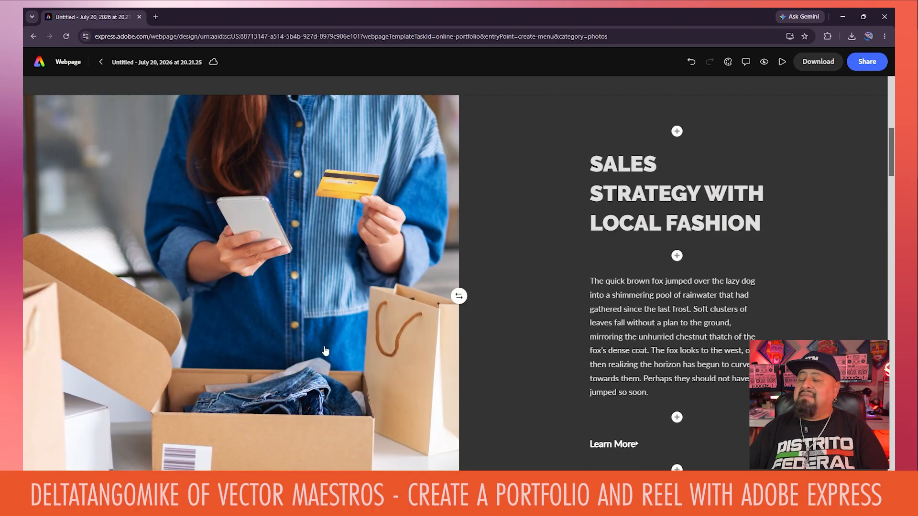
{"action": "left_click", "coordinate": [285, 264]}
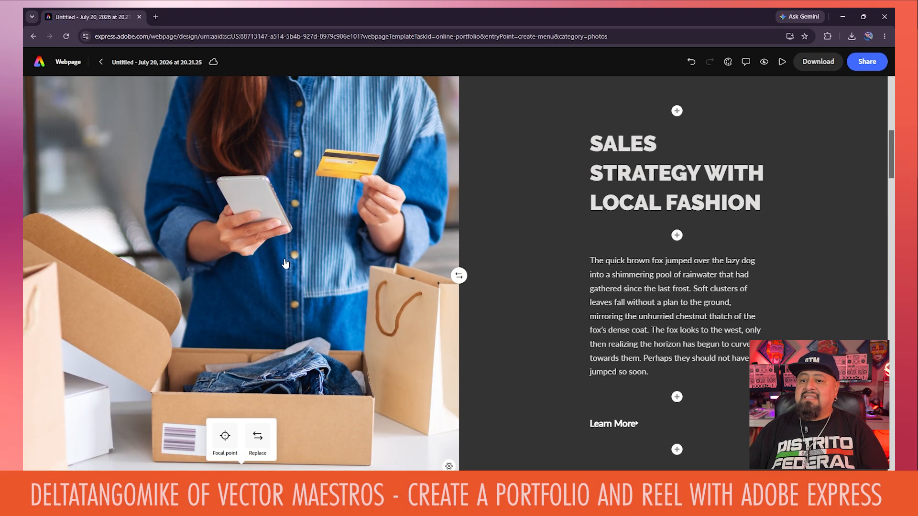
{"action": "left_click", "coordinate": [258, 436]}
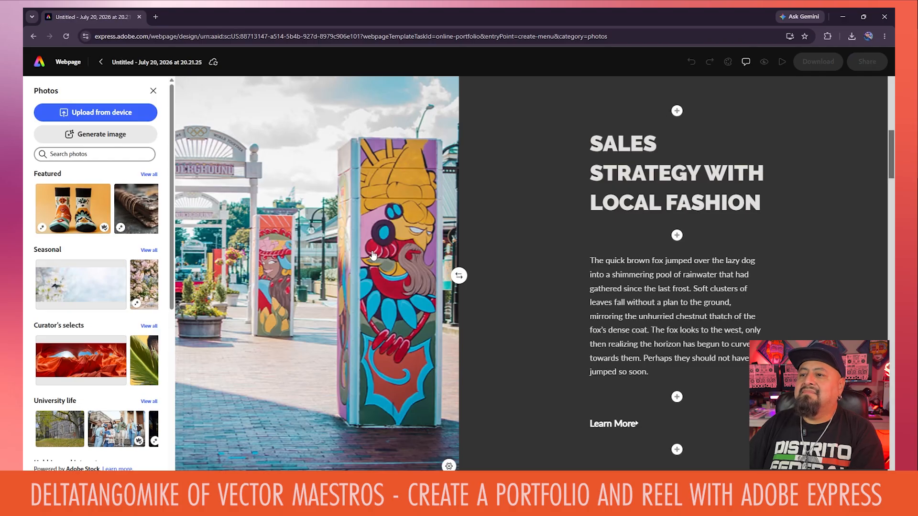
{"action": "left_click", "coordinate": [627, 242]}
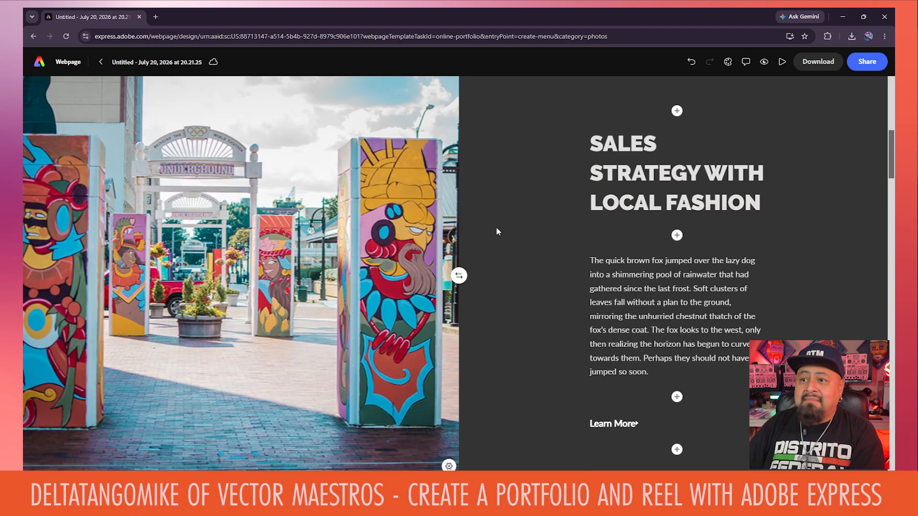
Change the heading beside the mural columns photo to "AZTEC GODS HAVE ARRIVED TO ATLANTA".
{"action": "double_click", "coordinate": [622, 179]}
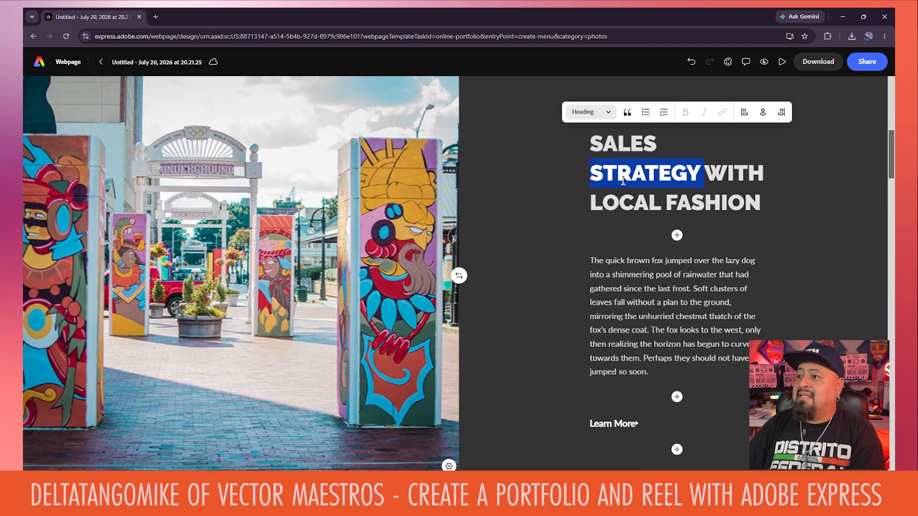
{"action": "triple_click", "coordinate": [700, 213]}
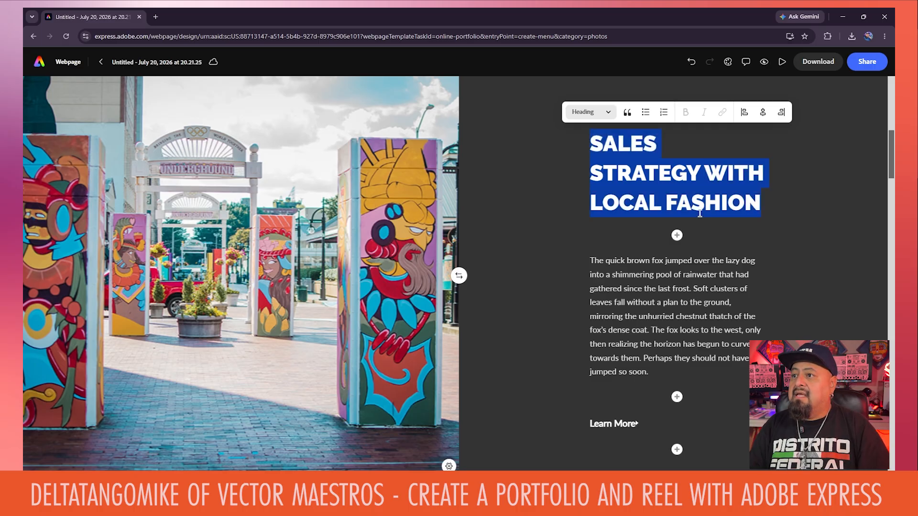
{"action": "type", "text": "AZTECA"}
{"action": "key", "text": "BackSpace"}
{"action": "type", "text": "GODS HA"}
{"action": "type", "text": "VE"}
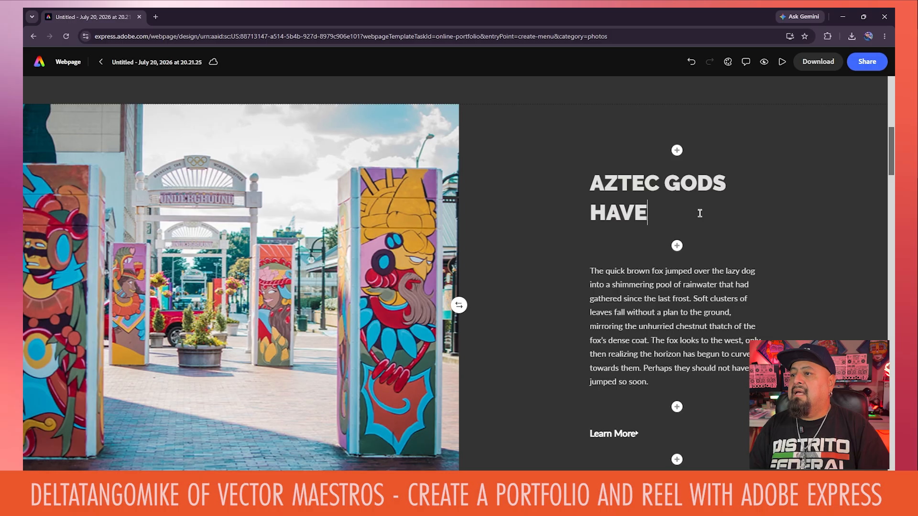
{"action": "type", "text": " ARRIVED IN"}
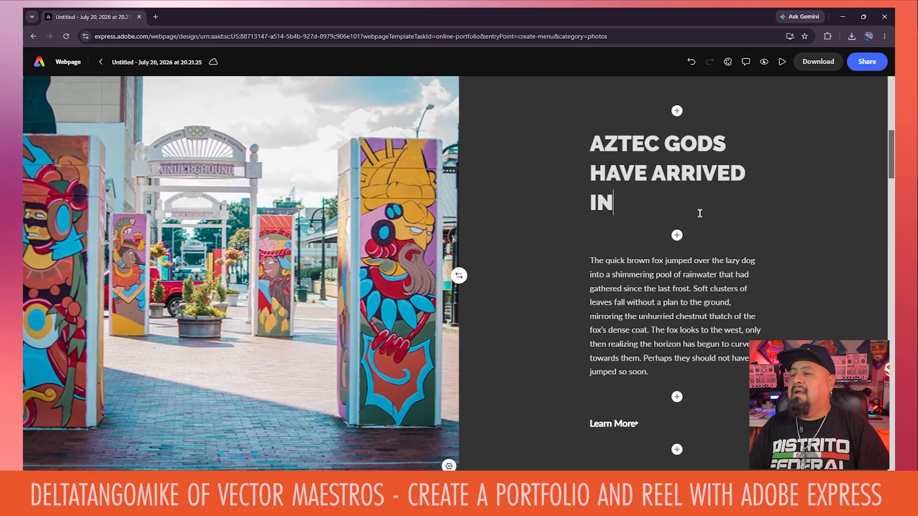
{"action": "key", "text": "BackSpace"}
{"action": "key", "text": "BackSpace"}
{"action": "type", "text": "TO ATLANTA"}
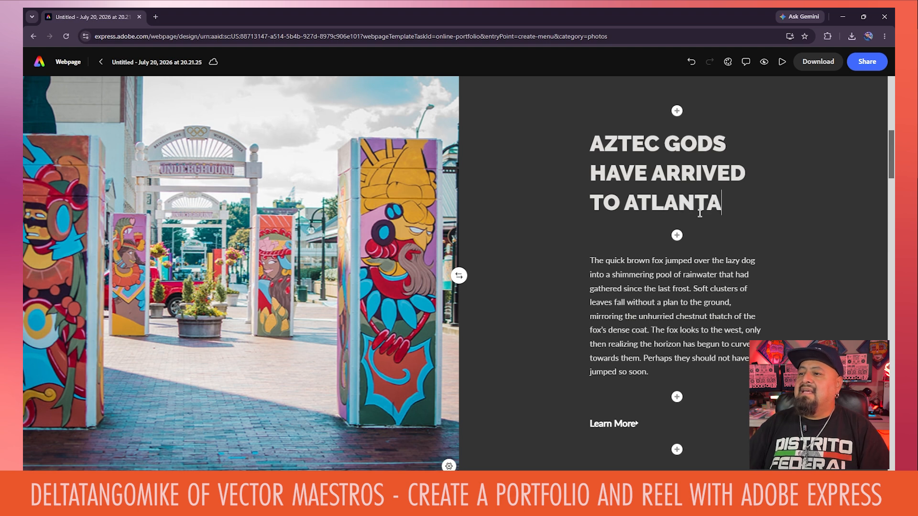
{"action": "scroll", "coordinate": [676, 223], "scroll_direction": "down", "scroll_amount": 2}
{"action": "left_click", "coordinate": [782, 248]}
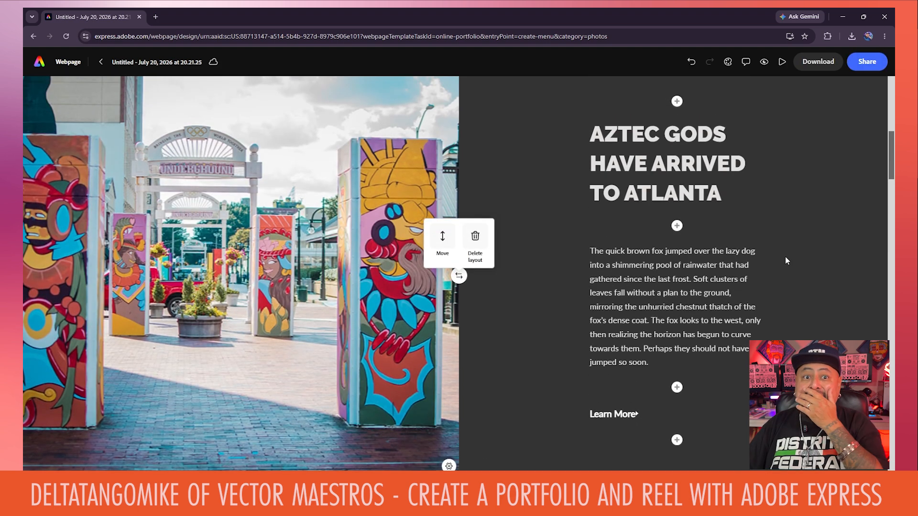
Replace the tote bag photo in the second split layout with the uploaded image rpb-3582-0_orig from the Links folder.
{"action": "scroll", "coordinate": [546, 279], "scroll_direction": "down", "scroll_amount": 8}
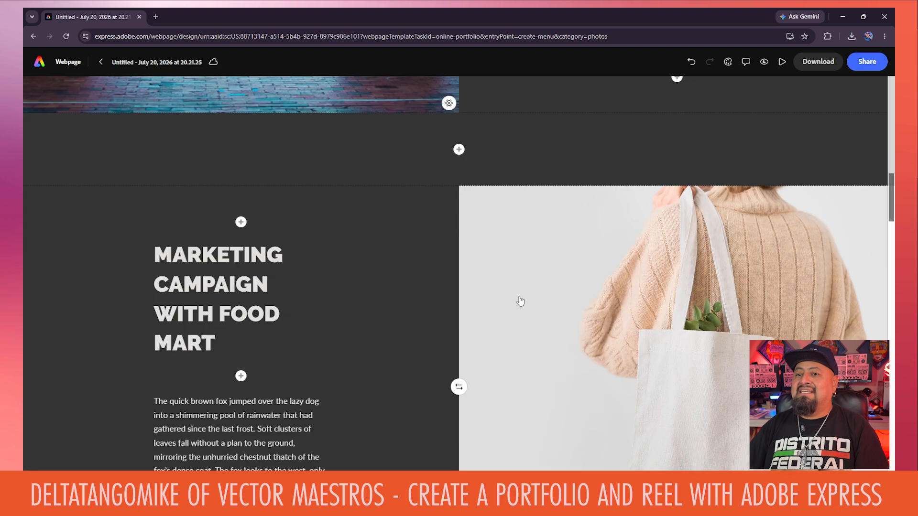
{"action": "scroll", "coordinate": [598, 306], "scroll_direction": "down", "scroll_amount": 3}
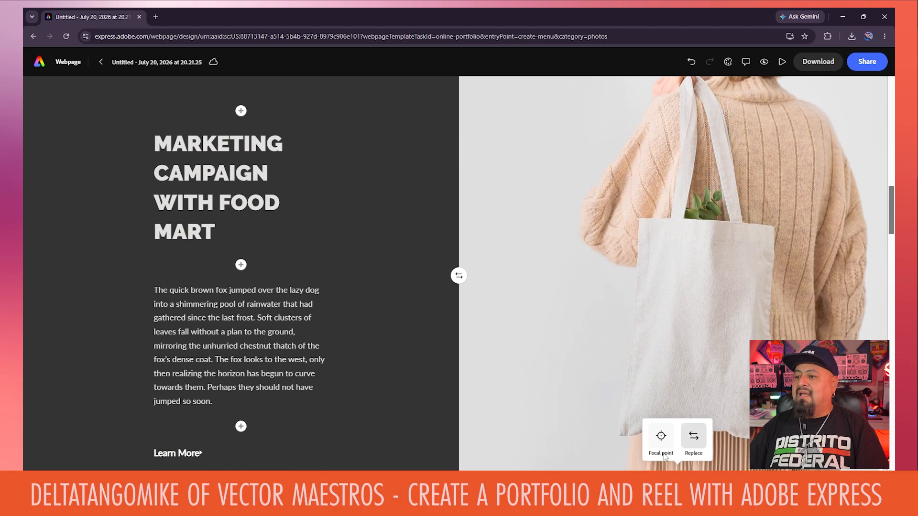
{"action": "left_click", "coordinate": [693, 436]}
{"action": "left_click", "coordinate": [114, 113]}
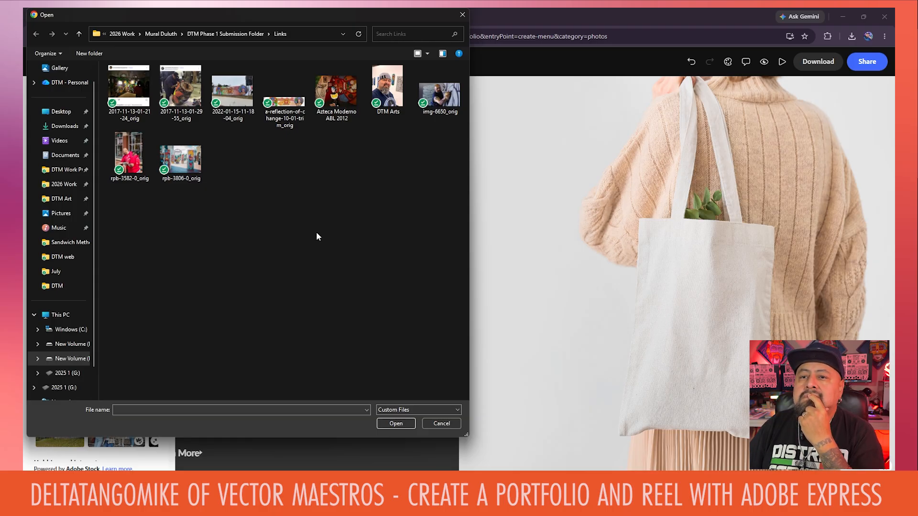
{"action": "left_click", "coordinate": [129, 154]}
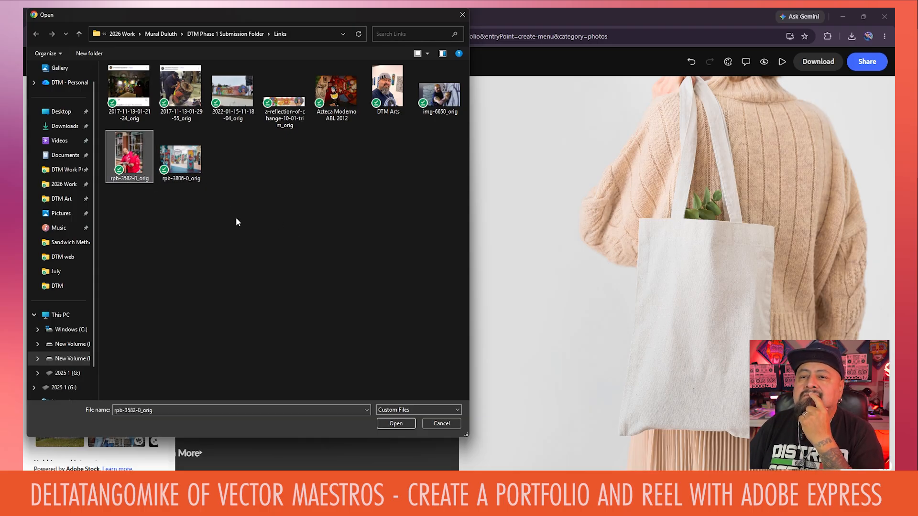
{"action": "double_click", "coordinate": [129, 158]}
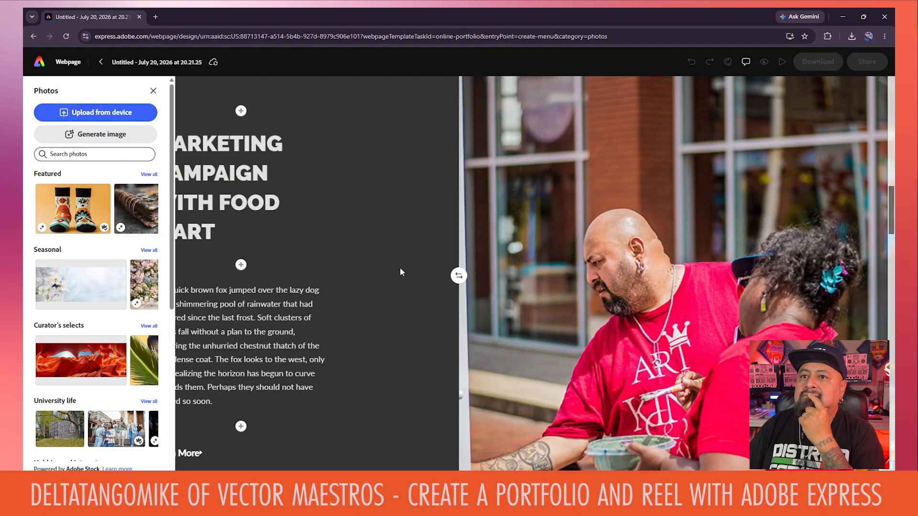
{"action": "left_click", "coordinate": [151, 93]}
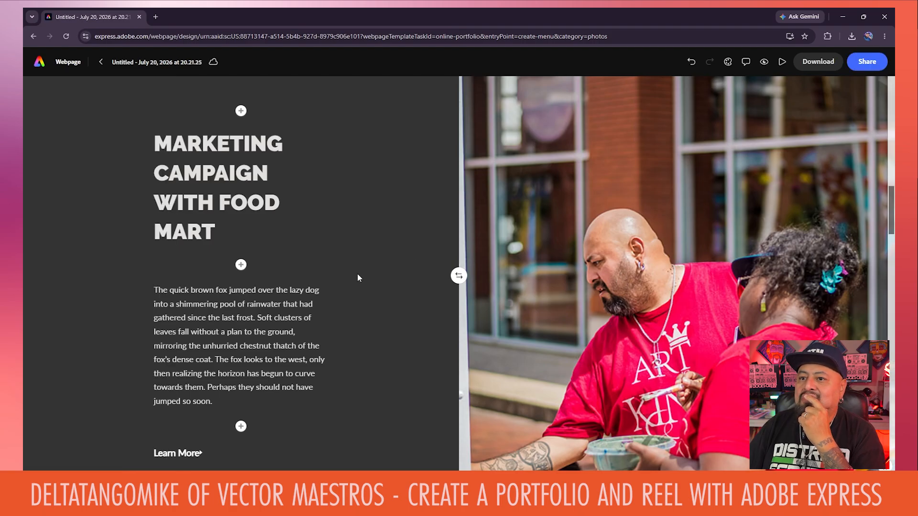
Change the second split layout's heading to "CULTURE IS COMMUNITY".
{"action": "scroll", "coordinate": [366, 281], "scroll_direction": "down", "scroll_amount": 5}
{"action": "scroll", "coordinate": [366, 282], "scroll_direction": "up", "scroll_amount": 6}
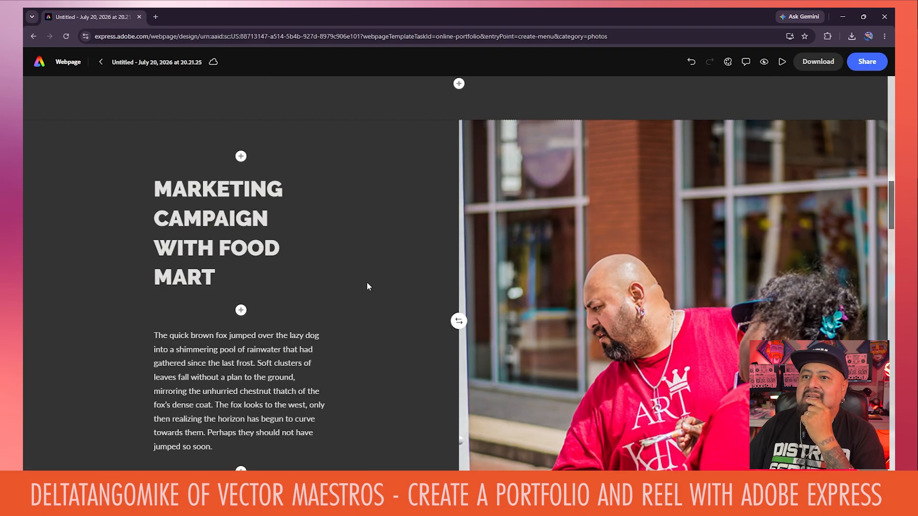
{"action": "triple_click", "coordinate": [216, 191]}
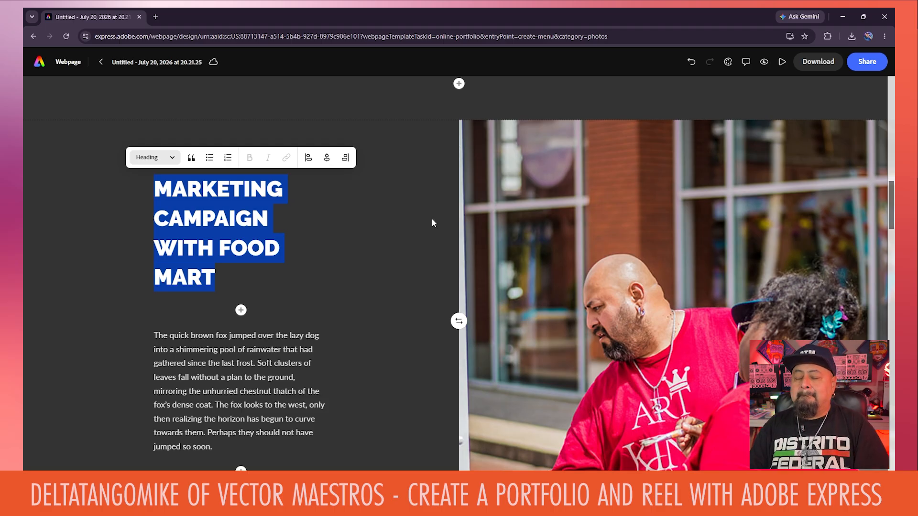
{"action": "type", "text": "CULTURE"}
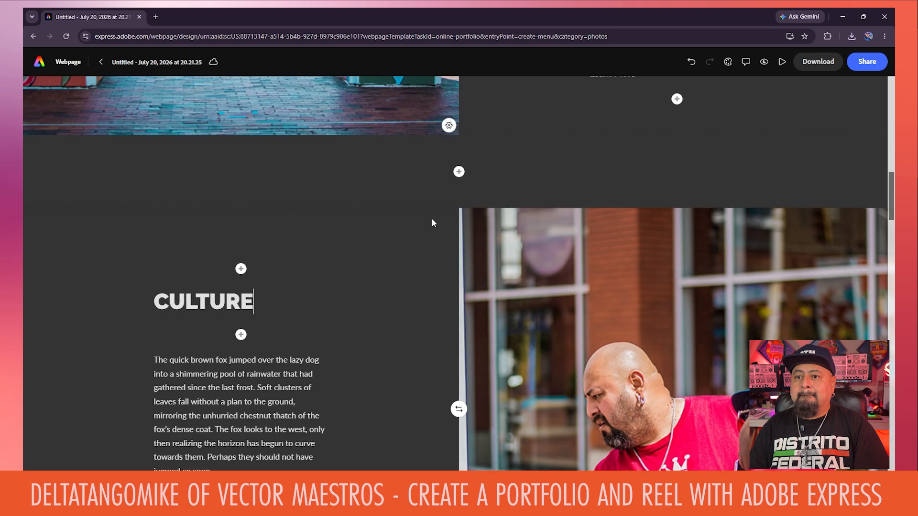
{"action": "type", "text": " IS COMMUNITY"}
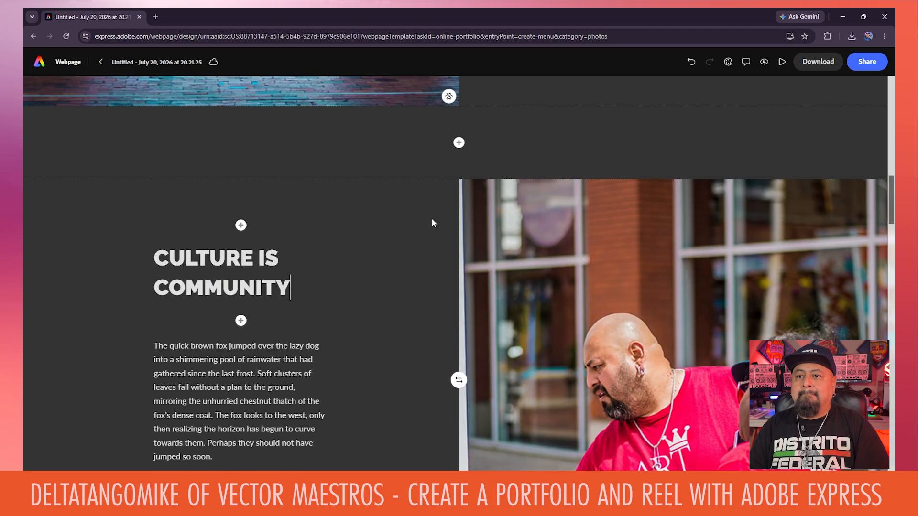
{"action": "scroll", "coordinate": [422, 221], "scroll_direction": "down", "scroll_amount": 1}
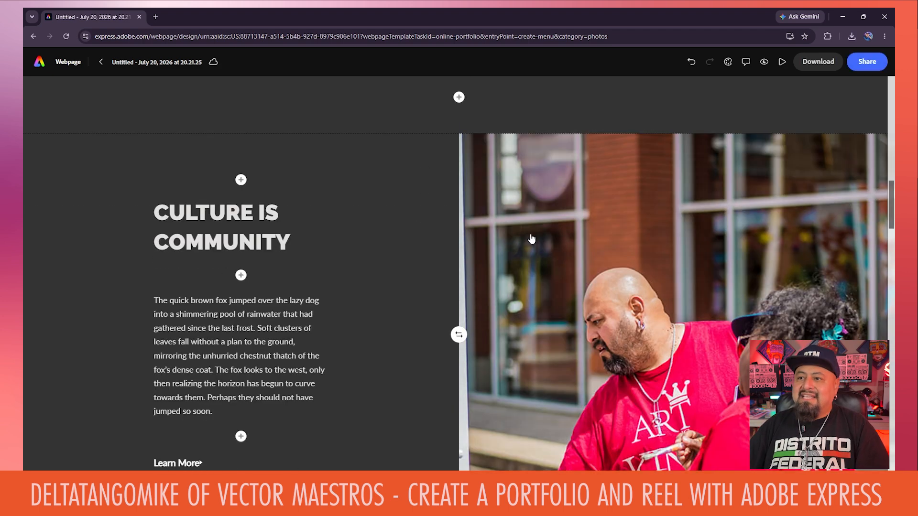
{"action": "scroll", "coordinate": [396, 233], "scroll_direction": "down", "scroll_amount": 2}
{"action": "scroll", "coordinate": [406, 222], "scroll_direction": "down", "scroll_amount": 1}
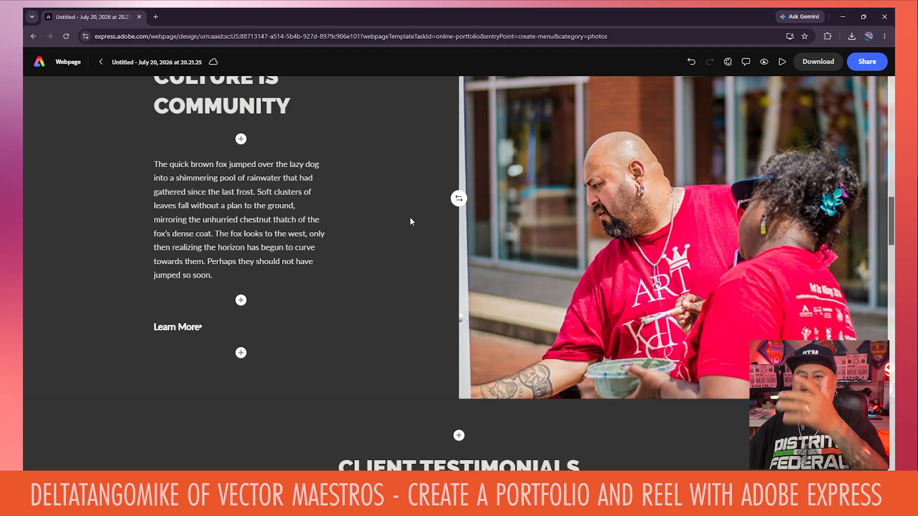
{"action": "scroll", "coordinate": [409, 220], "scroll_direction": "down", "scroll_amount": 7}
{"action": "scroll", "coordinate": [411, 222], "scroll_direction": "down", "scroll_amount": 5}
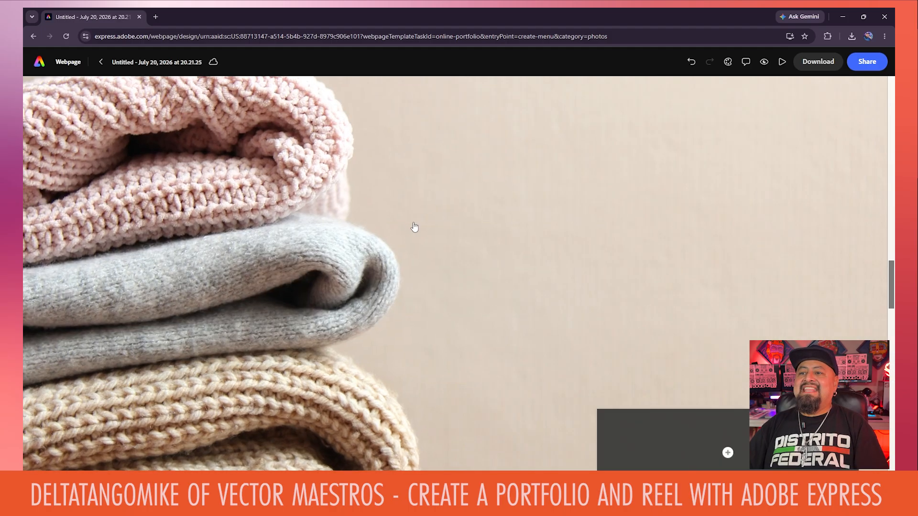
Open the sweater glideshow's photos for editing and upload the artwork Vida Y Renacimiento 26-01 by DTM from the Aztec Vida folder.
{"action": "scroll", "coordinate": [415, 226], "scroll_direction": "down", "scroll_amount": 4}
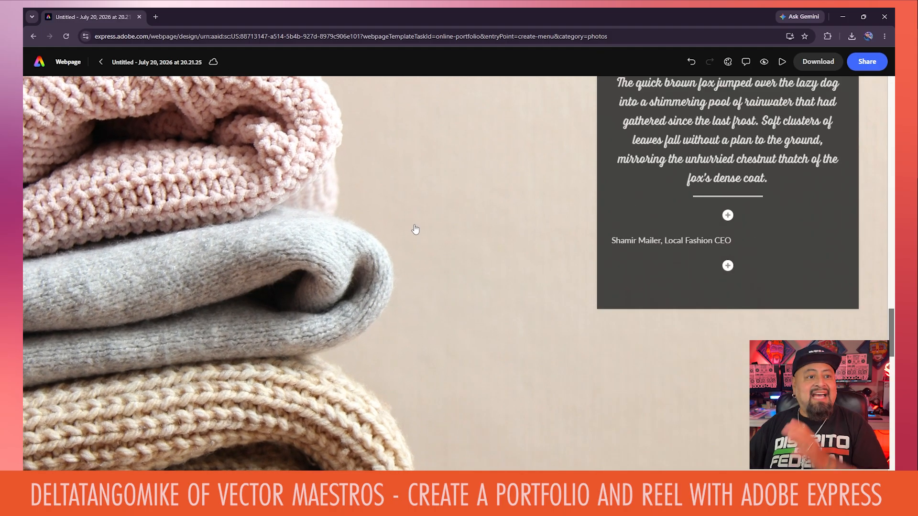
{"action": "scroll", "coordinate": [454, 253], "scroll_direction": "up", "scroll_amount": 7}
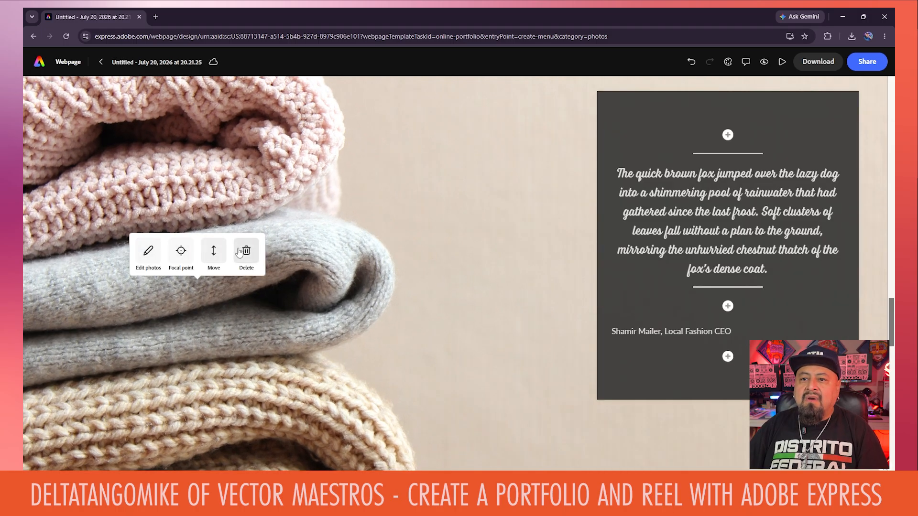
{"action": "left_click", "coordinate": [143, 251]}
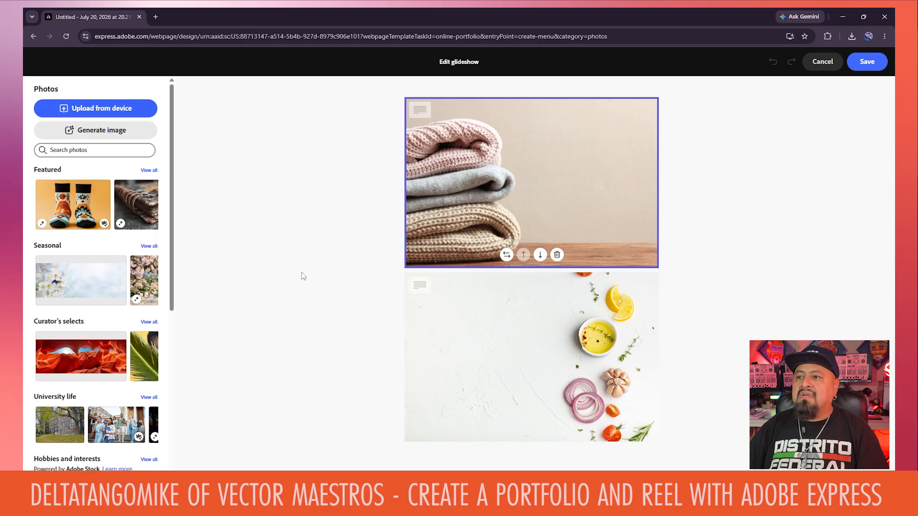
{"action": "left_click", "coordinate": [127, 112]}
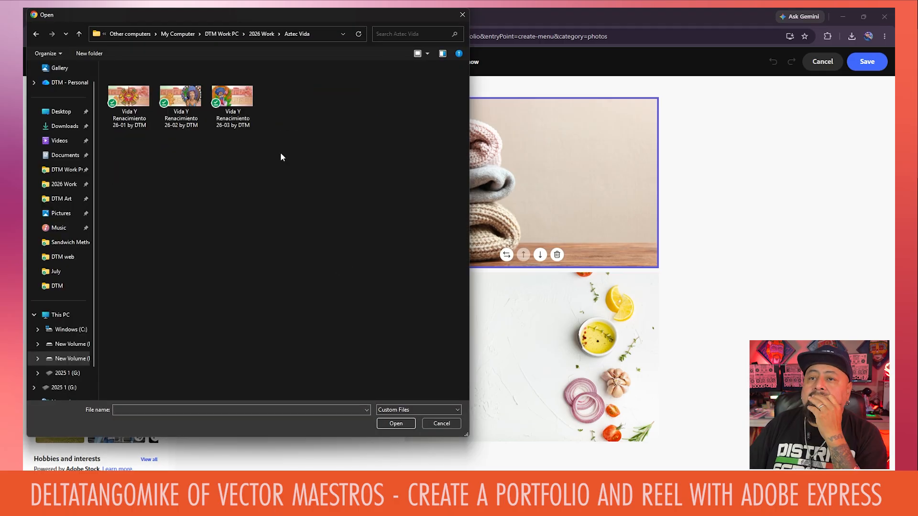
{"action": "left_click", "coordinate": [180, 96]}
{"action": "double_click", "coordinate": [128, 98]}
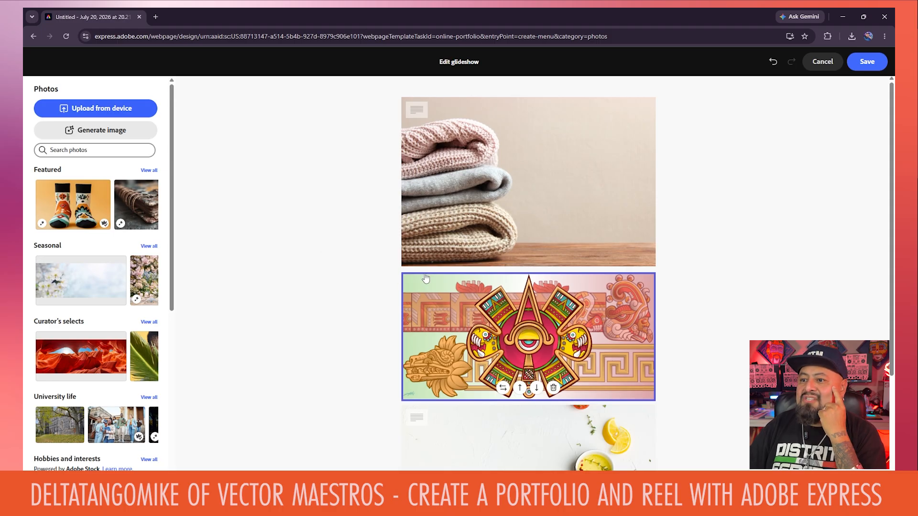
Upload the artwork Vida Y Renacimiento 26-02 by DTM to the glideshow.
{"action": "left_click", "coordinate": [525, 203]}
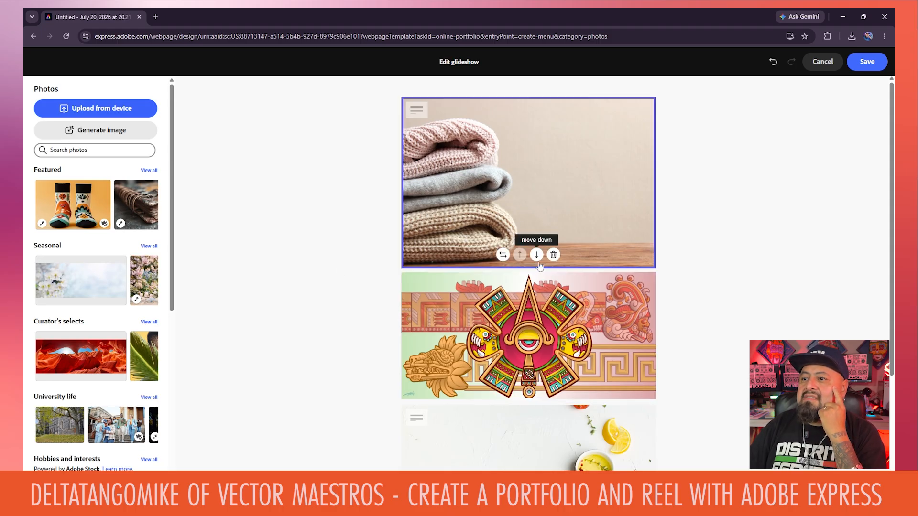
{"action": "left_click", "coordinate": [503, 254]}
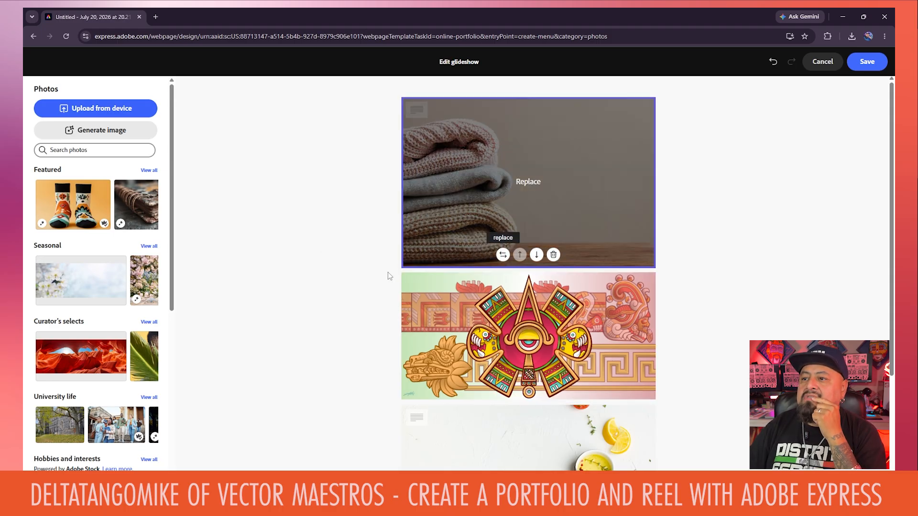
{"action": "left_click", "coordinate": [102, 111]}
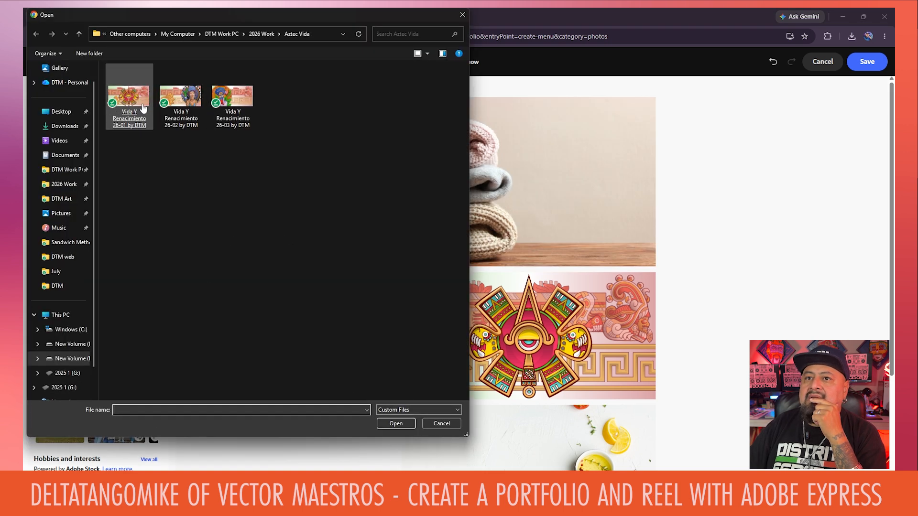
{"action": "double_click", "coordinate": [174, 109]}
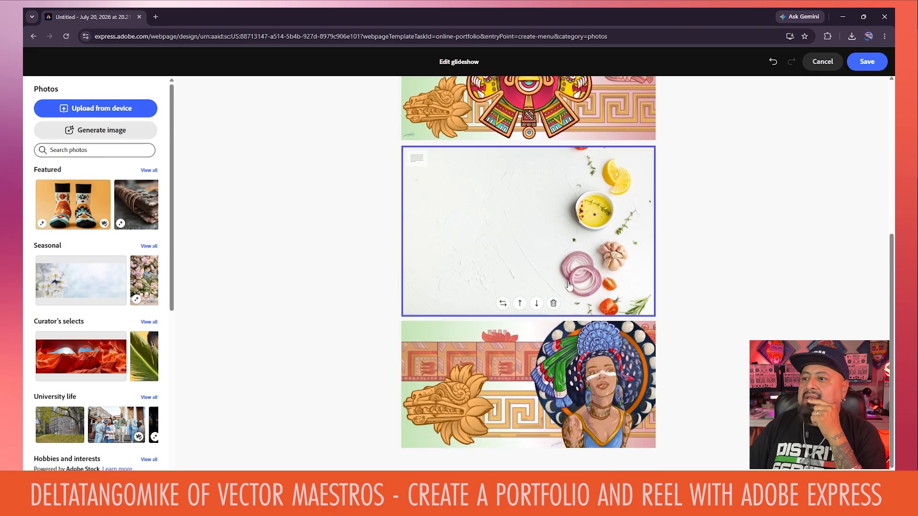
Delete the food ingredients and folded sweaters photos from the glideshow and save it.
{"action": "left_click", "coordinate": [553, 303]}
{"action": "left_click", "coordinate": [606, 286]}
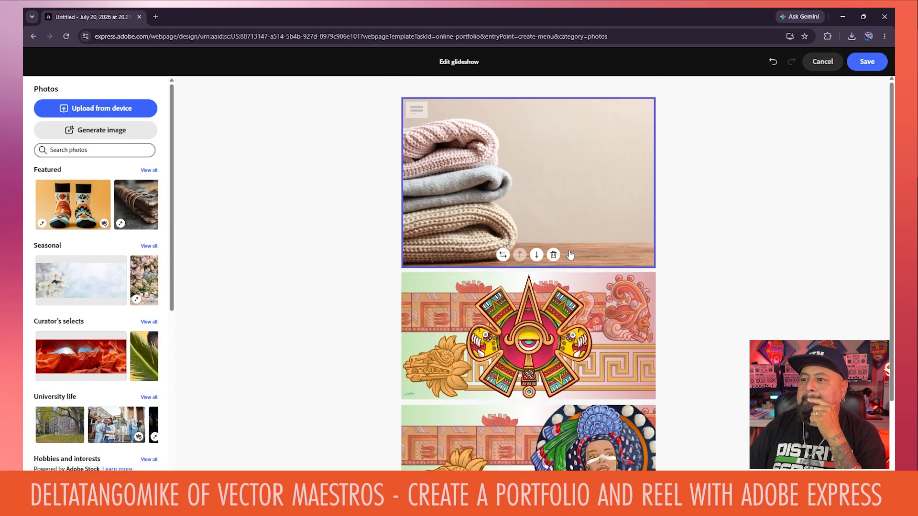
{"action": "left_click", "coordinate": [553, 256]}
{"action": "left_click", "coordinate": [607, 289]}
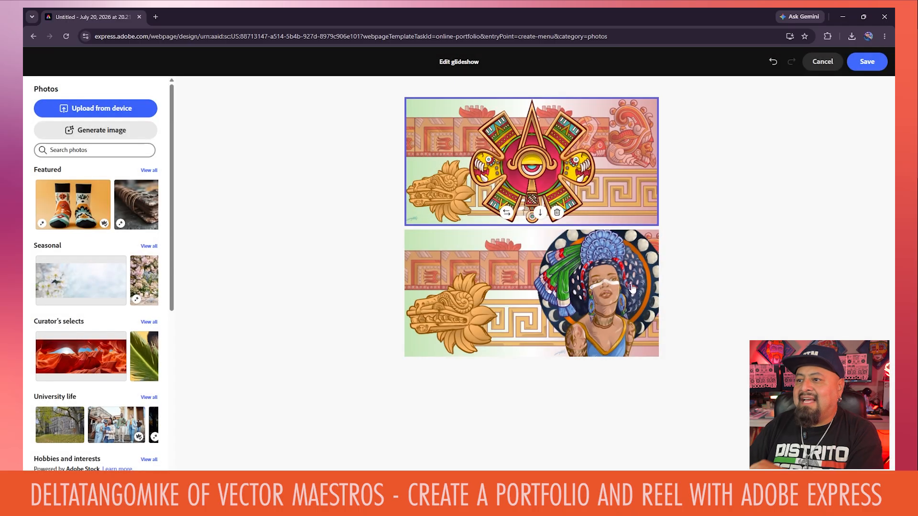
{"action": "left_click", "coordinate": [866, 62]}
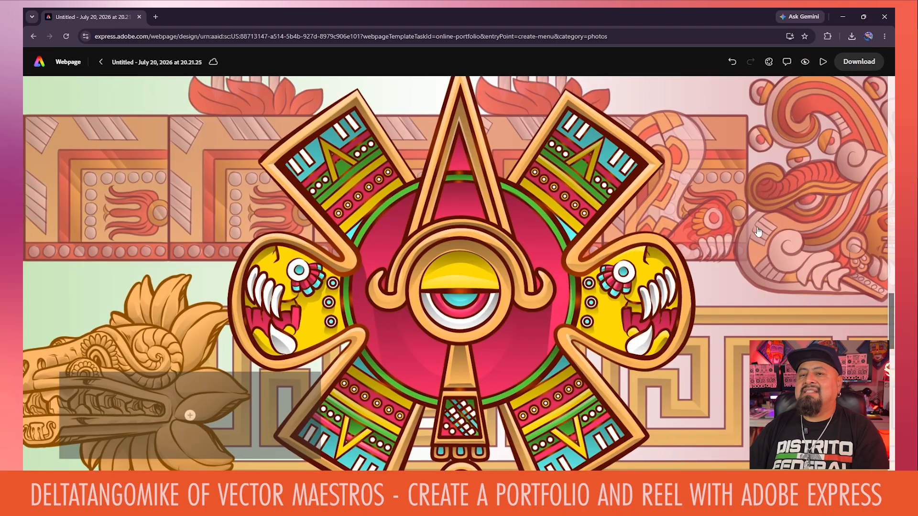
Add a text block over the sun artwork in the glideshow and paste the copied "Nahui Ollin - Center" description.
{"action": "scroll", "coordinate": [581, 354], "scroll_direction": "up", "scroll_amount": 5}
{"action": "scroll", "coordinate": [581, 354], "scroll_direction": "up", "scroll_amount": 15}
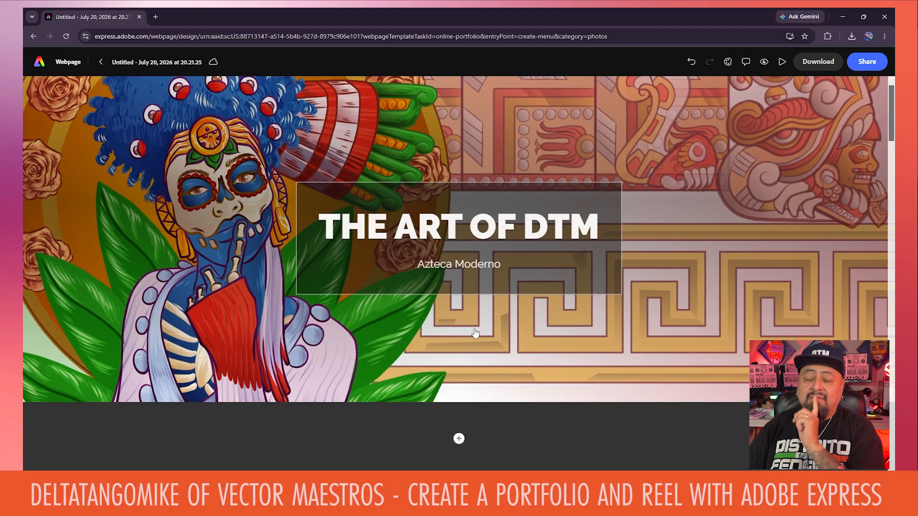
{"action": "scroll", "coordinate": [476, 338], "scroll_direction": "down", "scroll_amount": 15}
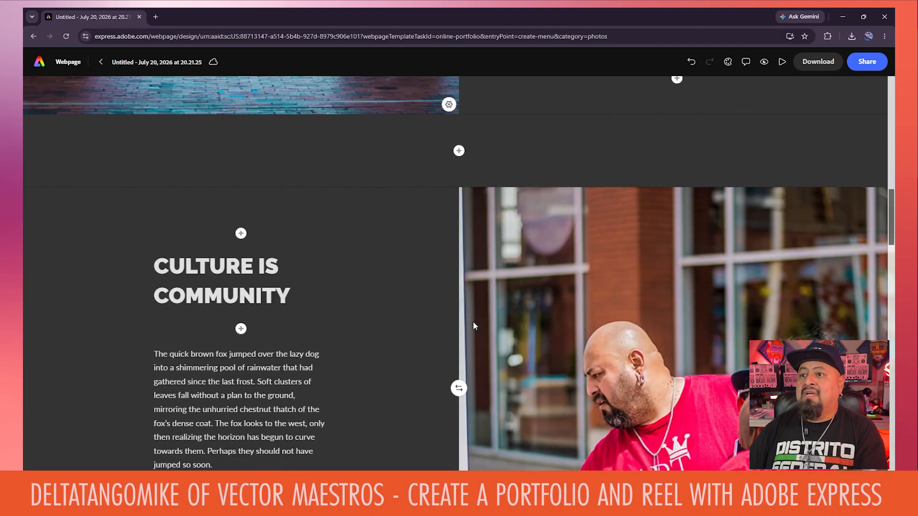
{"action": "scroll", "coordinate": [445, 321], "scroll_direction": "down", "scroll_amount": 5}
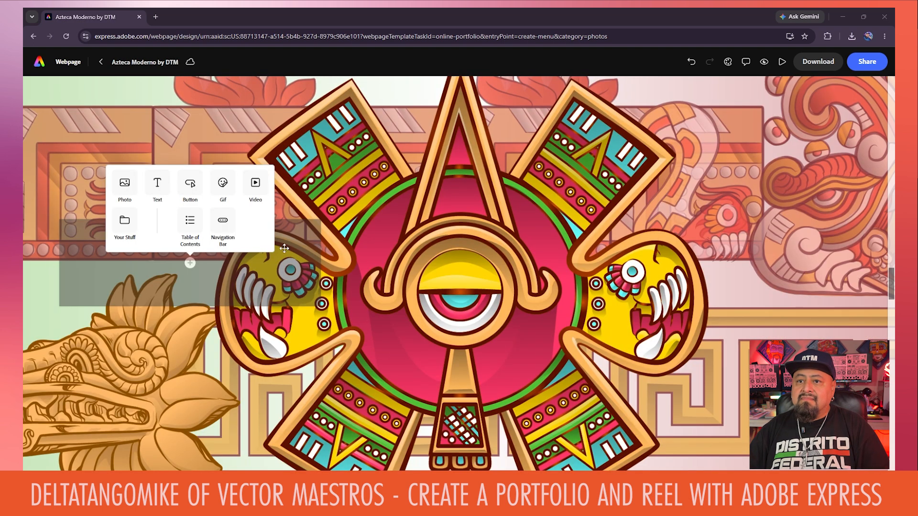
{"action": "left_click", "coordinate": [157, 183]}
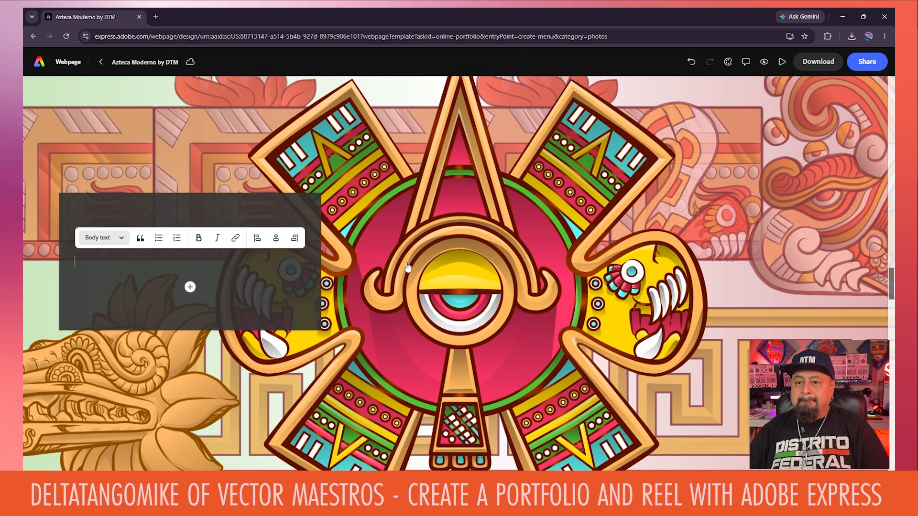
{"action": "key", "text": "ctrl+v"}
{"action": "left_click", "coordinate": [393, 281]}
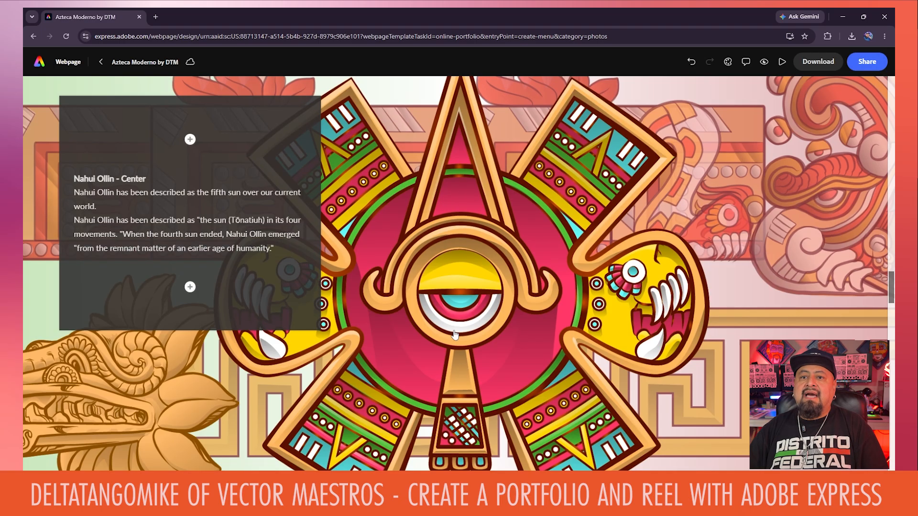
Add a text block over the moon goddess artwork in the glideshow and paste the copied "Coyolxāuhqui - Right" description.
{"action": "scroll", "coordinate": [462, 330], "scroll_direction": "down", "scroll_amount": 5}
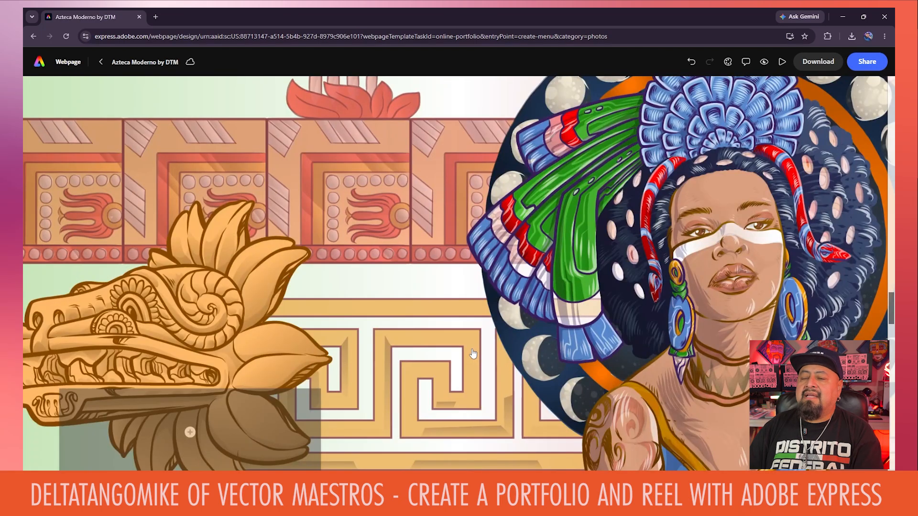
{"action": "scroll", "coordinate": [471, 350], "scroll_direction": "up", "scroll_amount": 5}
{"action": "scroll", "coordinate": [471, 350], "scroll_direction": "down", "scroll_amount": 3}
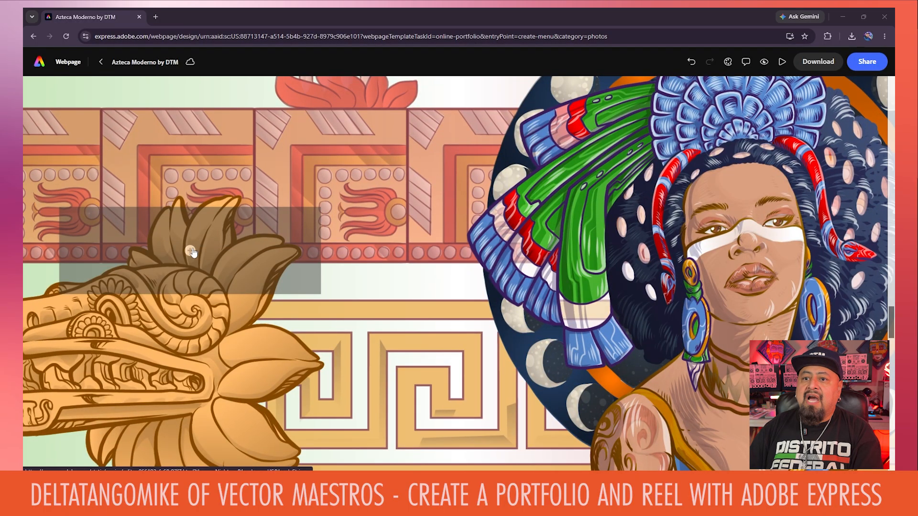
{"action": "left_click", "coordinate": [190, 251]}
{"action": "left_click", "coordinate": [157, 168]}
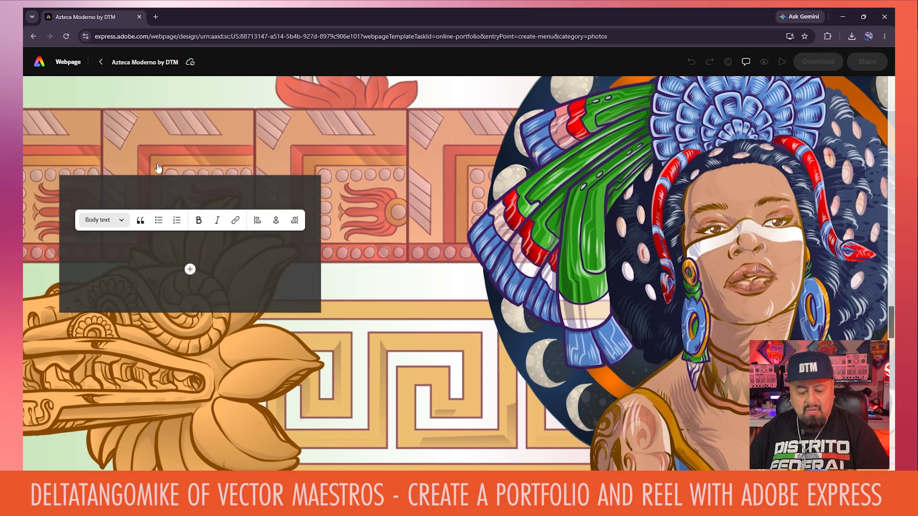
{"action": "key", "text": "ctrl+v"}
Review the glideshow descriptions and the rest of the webpage down to the closing contact panel.
{"action": "scroll", "coordinate": [223, 274], "scroll_direction": "up", "scroll_amount": 3}
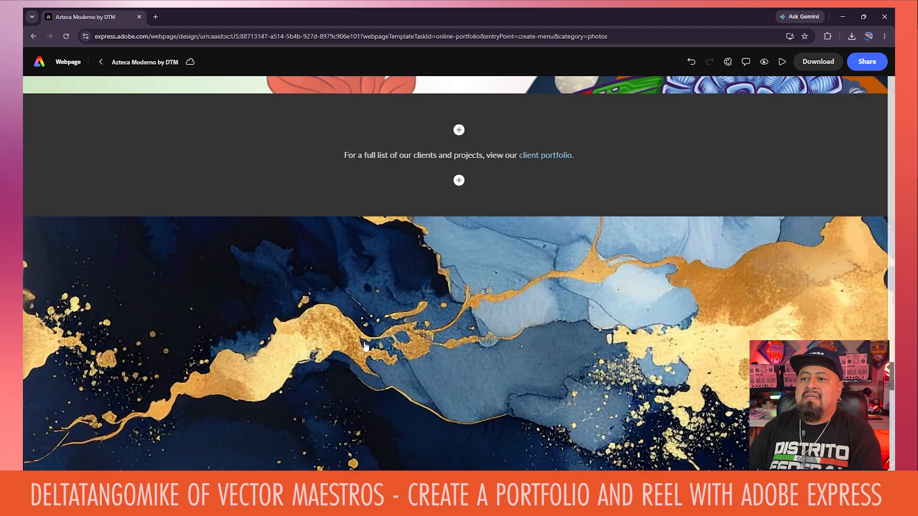
{"action": "scroll", "coordinate": [361, 351], "scroll_direction": "up", "scroll_amount": 15}
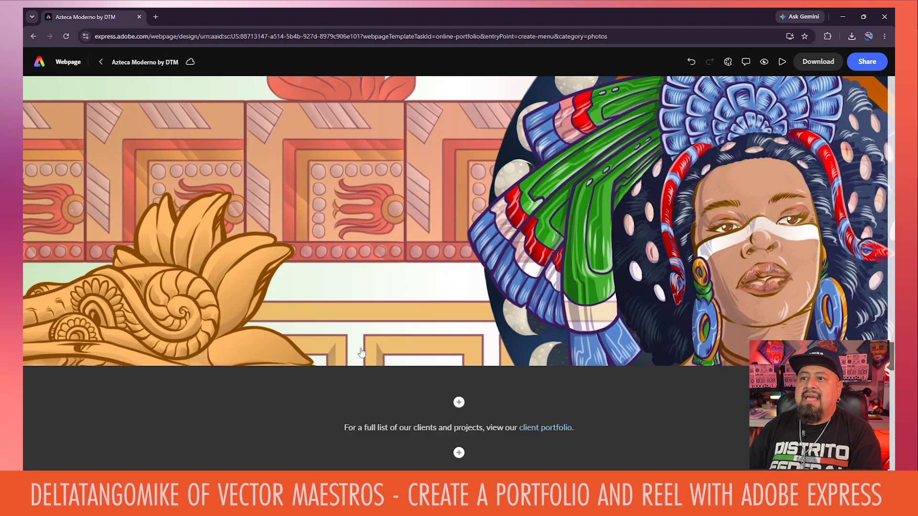
{"action": "scroll", "coordinate": [362, 352], "scroll_direction": "up", "scroll_amount": 10}
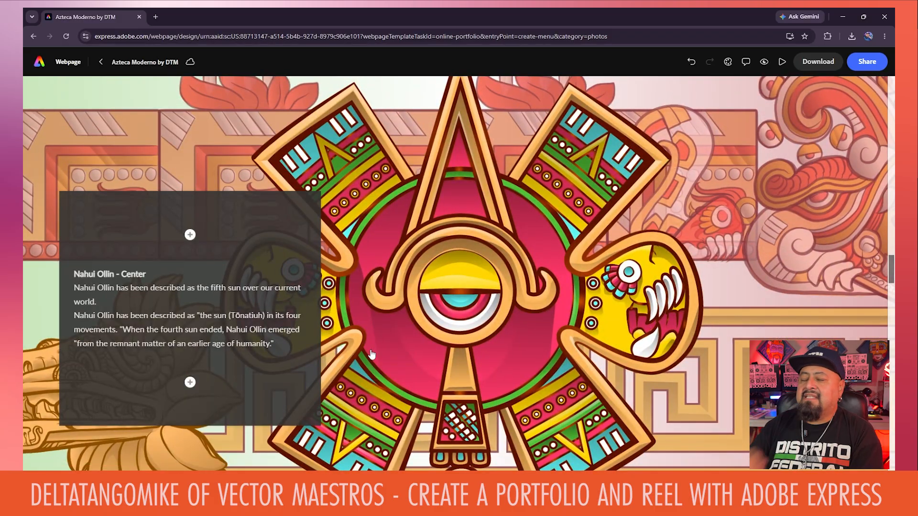
{"action": "scroll", "coordinate": [380, 351], "scroll_direction": "down", "scroll_amount": 10}
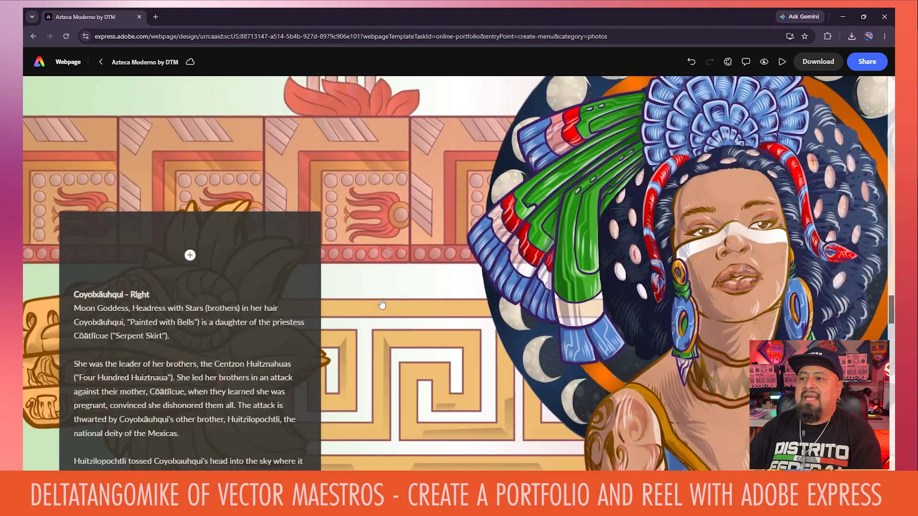
{"action": "scroll", "coordinate": [381, 304], "scroll_direction": "down", "scroll_amount": 3}
{"action": "scroll", "coordinate": [381, 304], "scroll_direction": "down", "scroll_amount": 2}
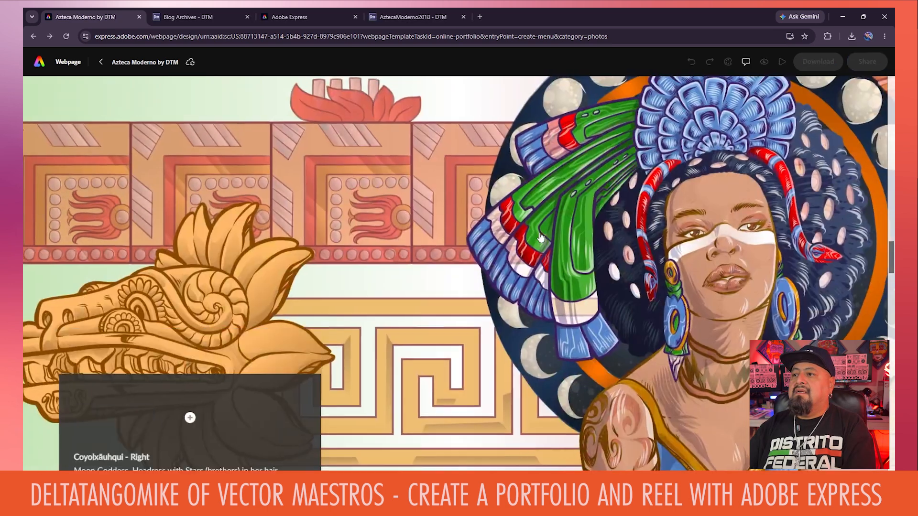
{"action": "scroll", "coordinate": [536, 238], "scroll_direction": "down", "scroll_amount": 5}
{"action": "scroll", "coordinate": [536, 238], "scroll_direction": "down", "scroll_amount": 10}
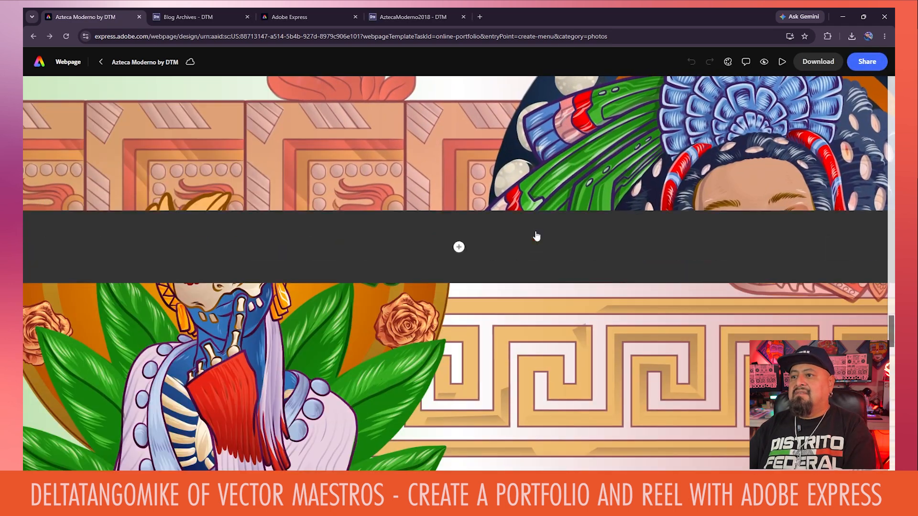
{"action": "scroll", "coordinate": [538, 237], "scroll_direction": "down", "scroll_amount": 15}
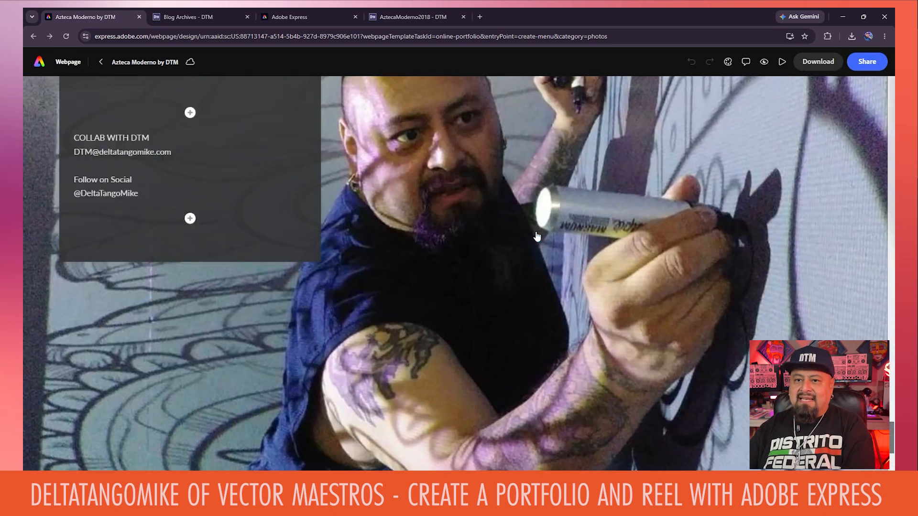
Add a centered copyright line at the end of the page with © 2026, DTM, the artist's full name and "ALL RIGHTS RESERVED.".
{"action": "scroll", "coordinate": [537, 236], "scroll_direction": "down", "scroll_amount": 5}
{"action": "left_click", "coordinate": [459, 440]}
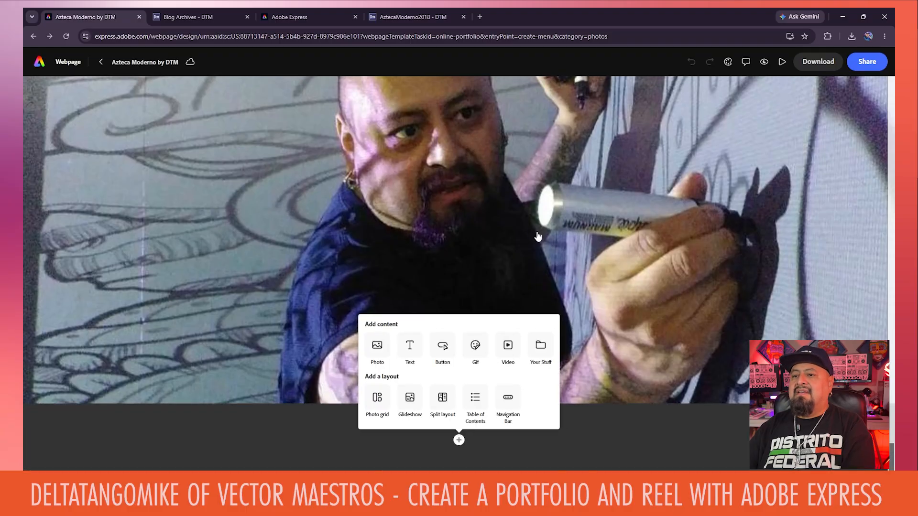
{"action": "left_click", "coordinate": [409, 351]}
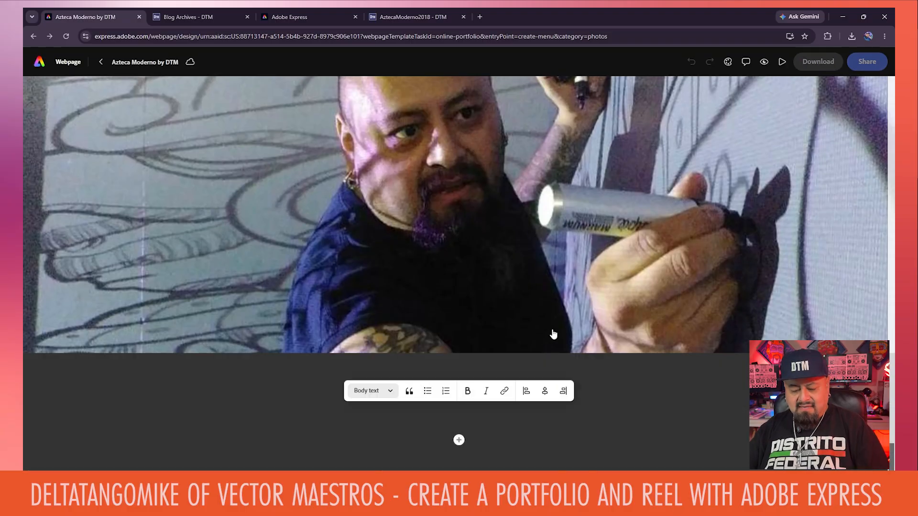
{"action": "type", "text": "© 2026DTM Daniel Flores ALL RIGHTS RESERVED."}
{"action": "left_click", "coordinate": [740, 400]}
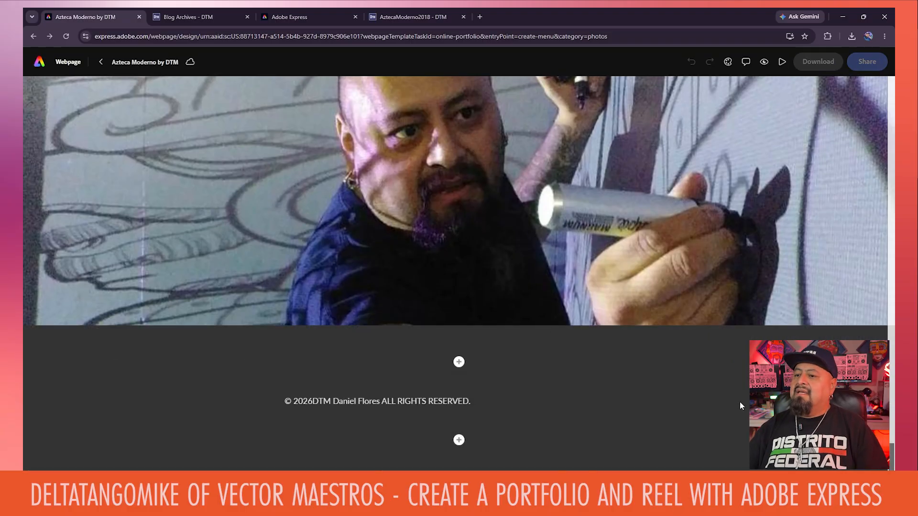
{"action": "left_click", "coordinate": [493, 406]}
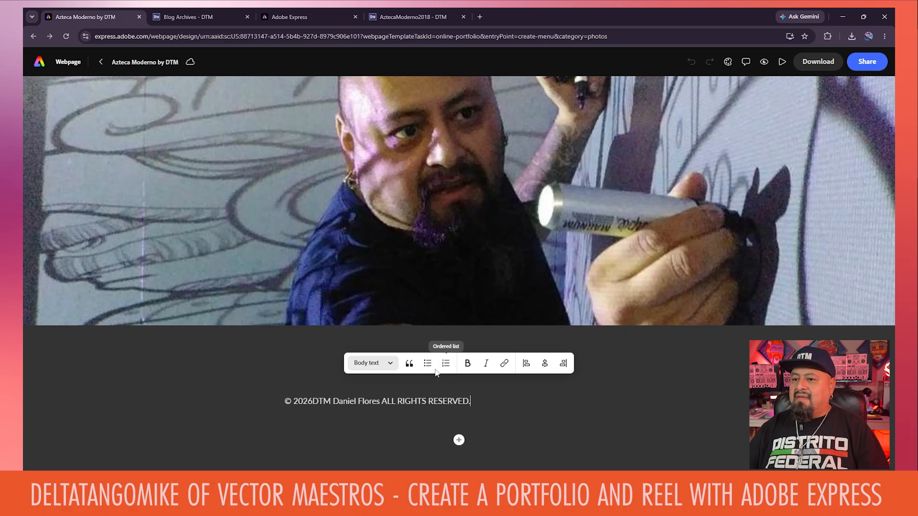
Apply the Tereza theme from the Adobe Express themes to the webpage.
{"action": "left_click", "coordinate": [727, 61]}
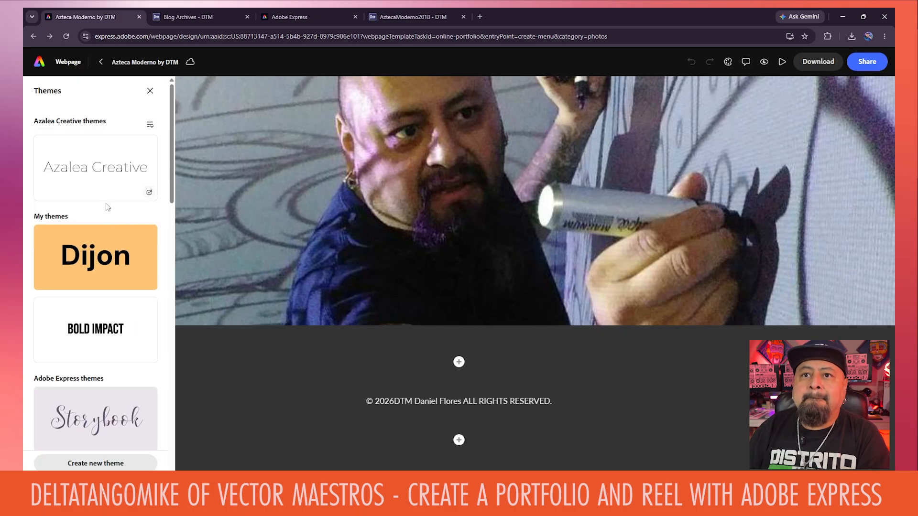
{"action": "scroll", "coordinate": [110, 255], "scroll_direction": "down", "scroll_amount": 3}
{"action": "scroll", "coordinate": [109, 254], "scroll_direction": "down", "scroll_amount": 5}
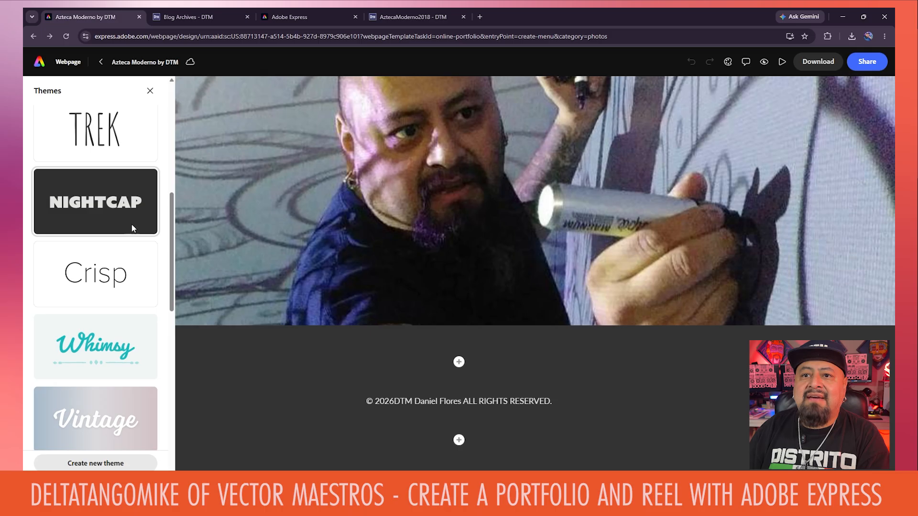
{"action": "scroll", "coordinate": [114, 244], "scroll_direction": "down", "scroll_amount": 7}
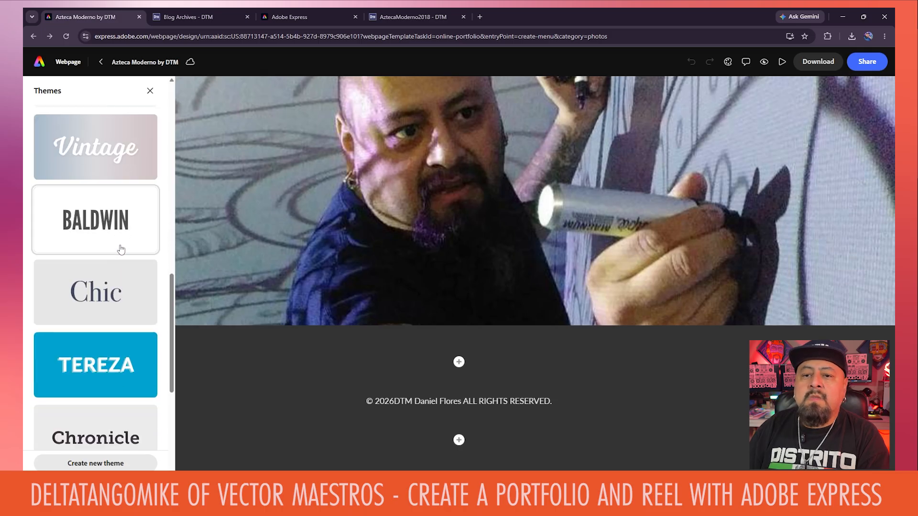
{"action": "scroll", "coordinate": [120, 249], "scroll_direction": "down", "scroll_amount": 2}
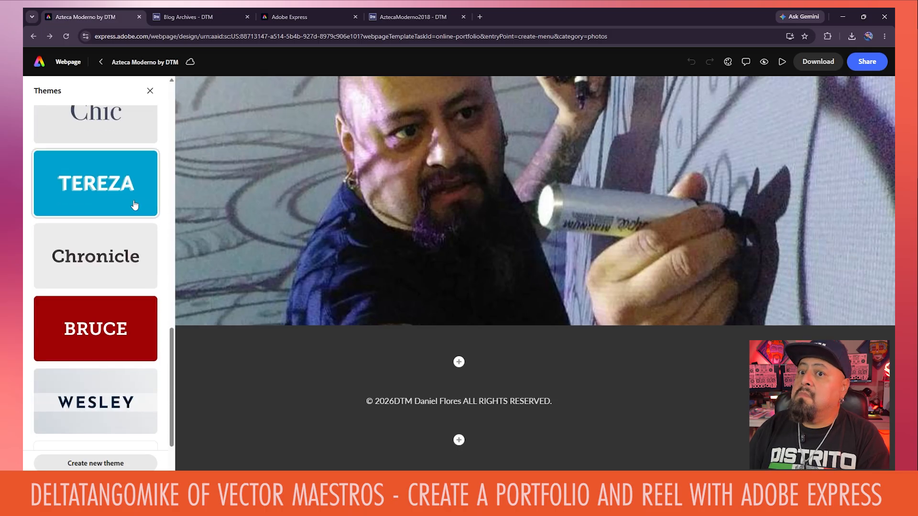
{"action": "left_click", "coordinate": [135, 204]}
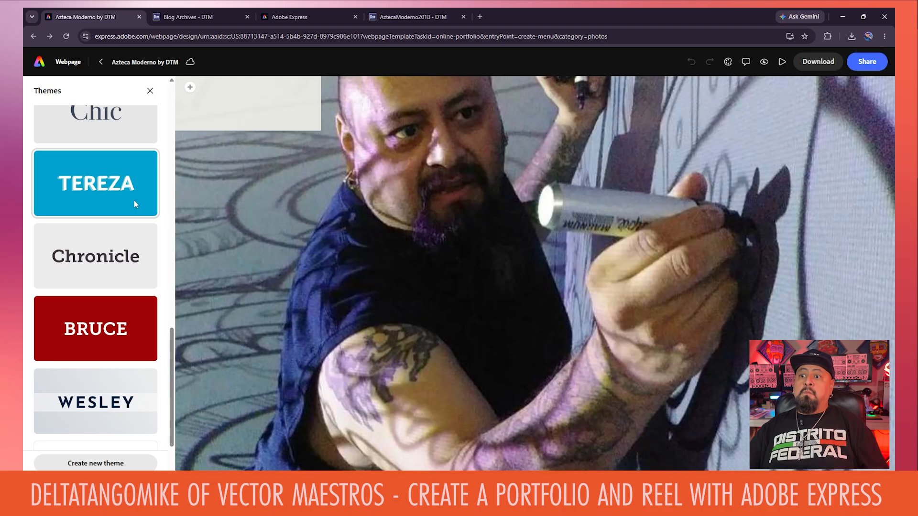
Review the restyled webpage up to its title section, and preview the whole page down to its end.
{"action": "scroll", "coordinate": [774, 238], "scroll_direction": "up", "scroll_amount": 10}
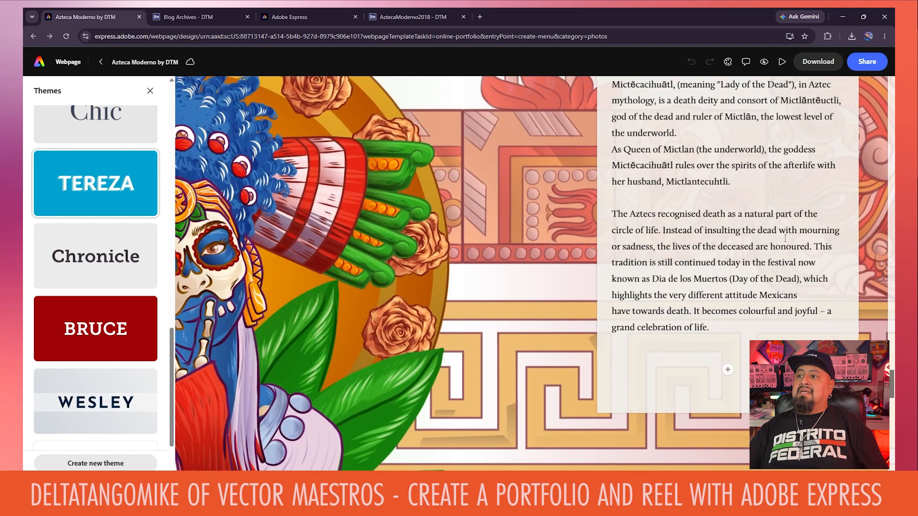
{"action": "scroll", "coordinate": [775, 246], "scroll_direction": "up", "scroll_amount": 10}
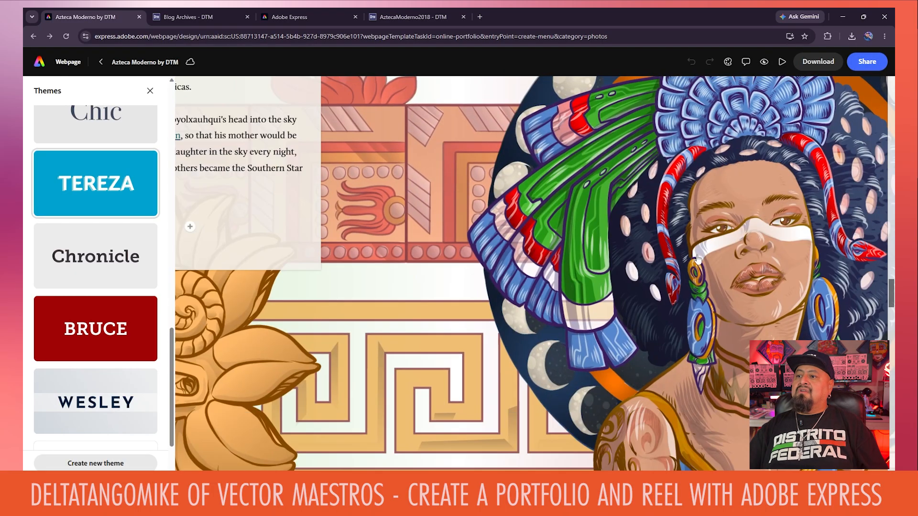
{"action": "scroll", "coordinate": [698, 257], "scroll_direction": "up", "scroll_amount": 10}
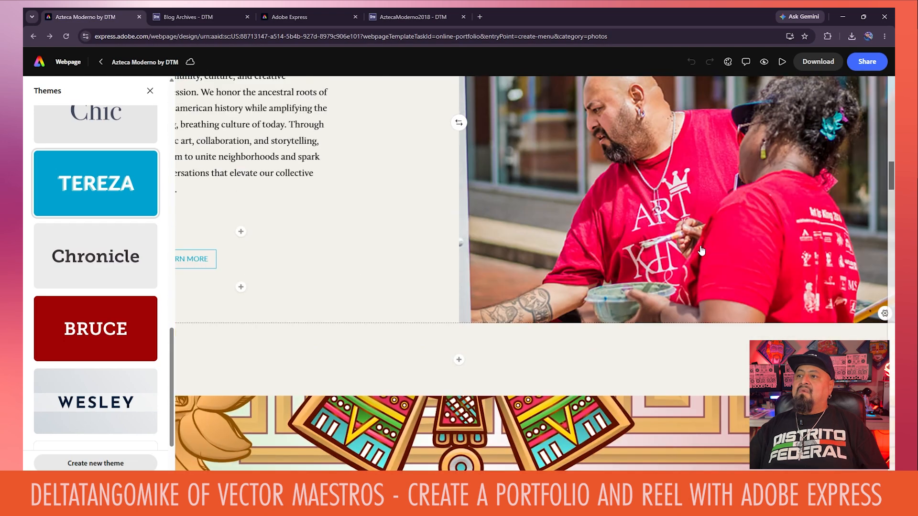
{"action": "scroll", "coordinate": [701, 251], "scroll_direction": "up", "scroll_amount": 10}
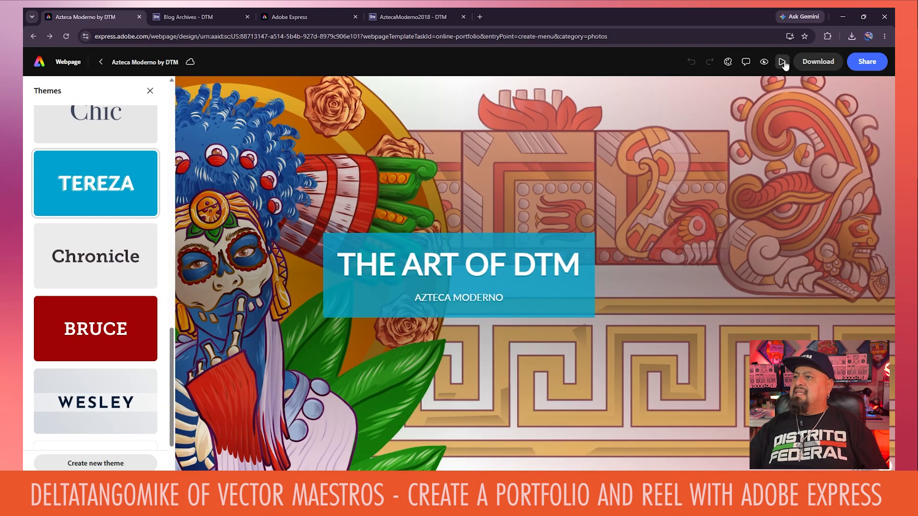
{"action": "left_click", "coordinate": [783, 63]}
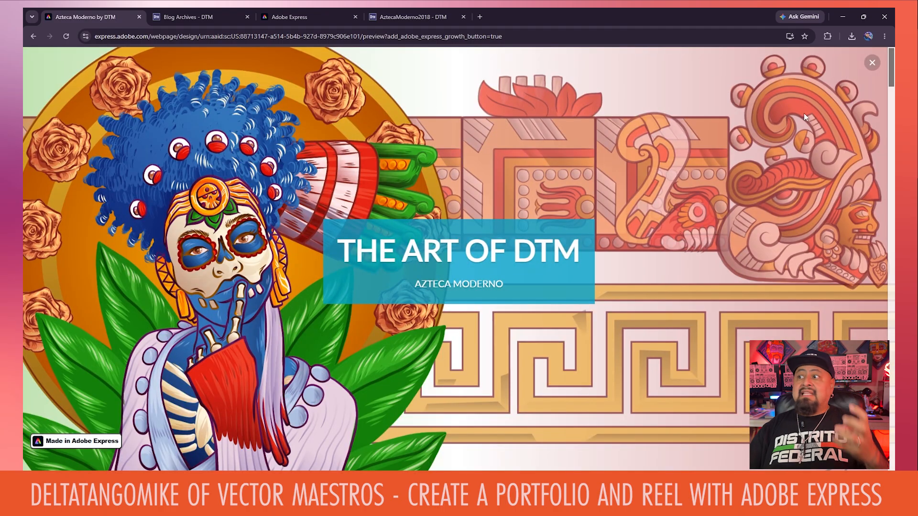
{"action": "left_click_drag", "start_coordinate": [892, 69], "coordinate": [892, 433]}
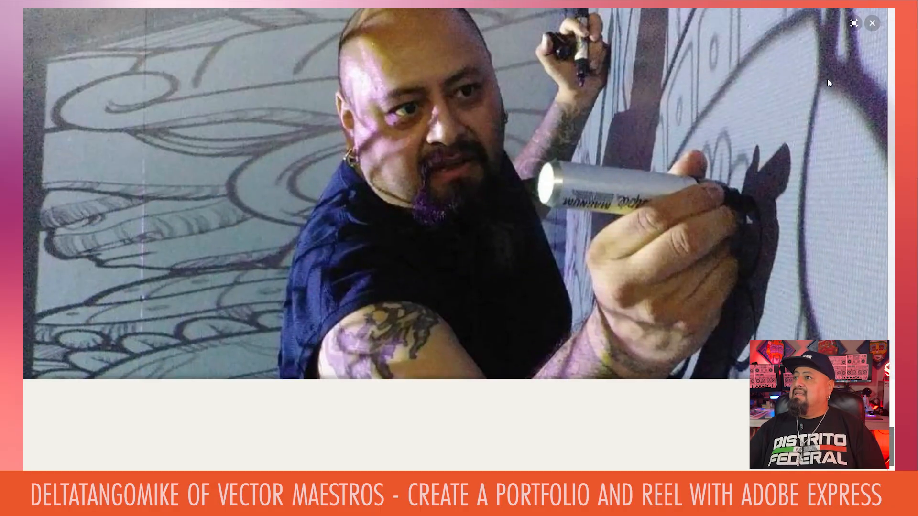
{"action": "left_click", "coordinate": [872, 23]}
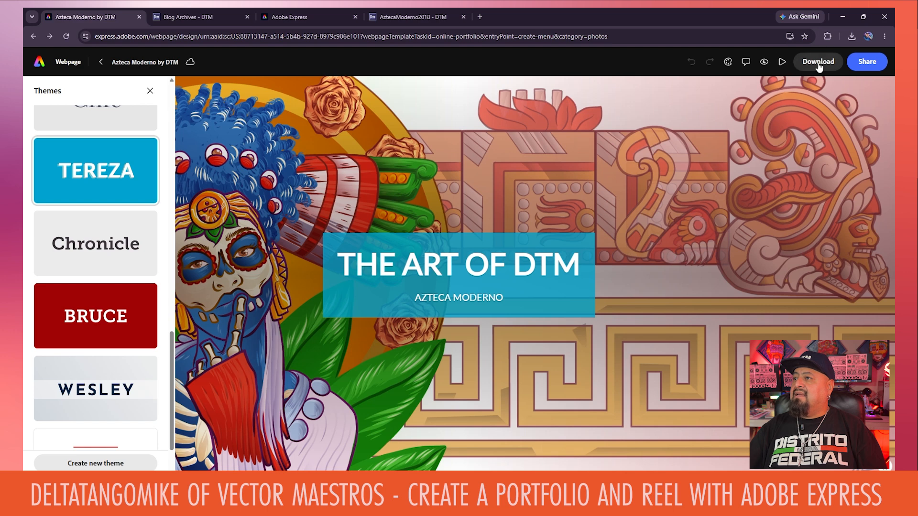
Publish the webpage to the web with the copyright line as credits and the author shown, creating a share link.
{"action": "left_click", "coordinate": [861, 63]}
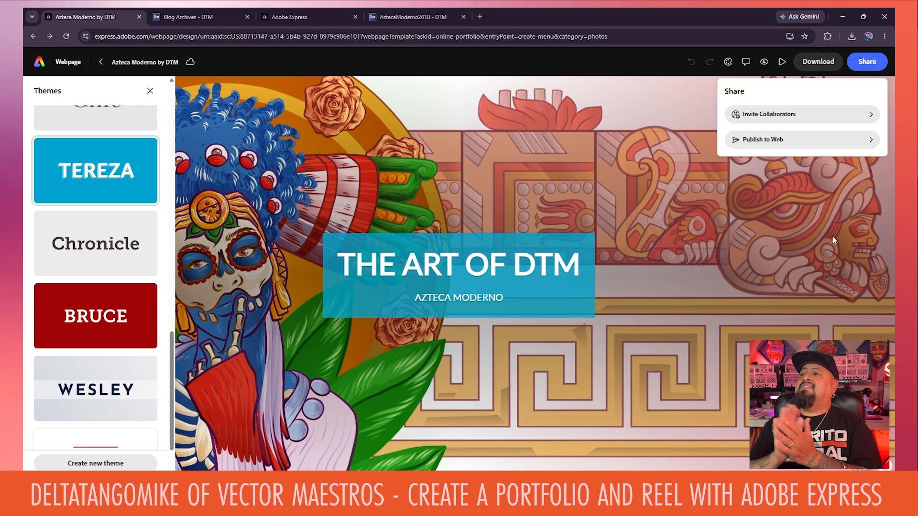
{"action": "left_click", "coordinate": [841, 143]}
{"action": "left_click", "coordinate": [773, 161]}
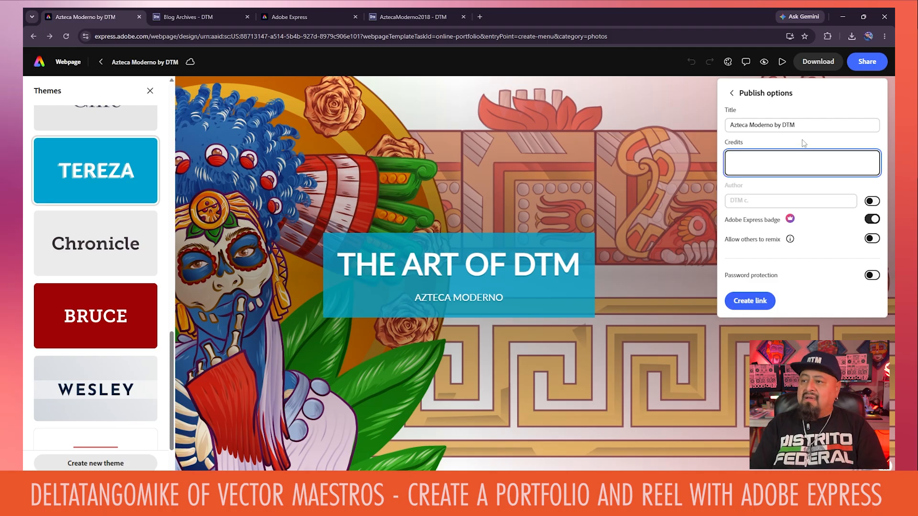
{"action": "type", "text": "© 2026DTM Daniel Flores ALL RIGHTS RESERVED."}
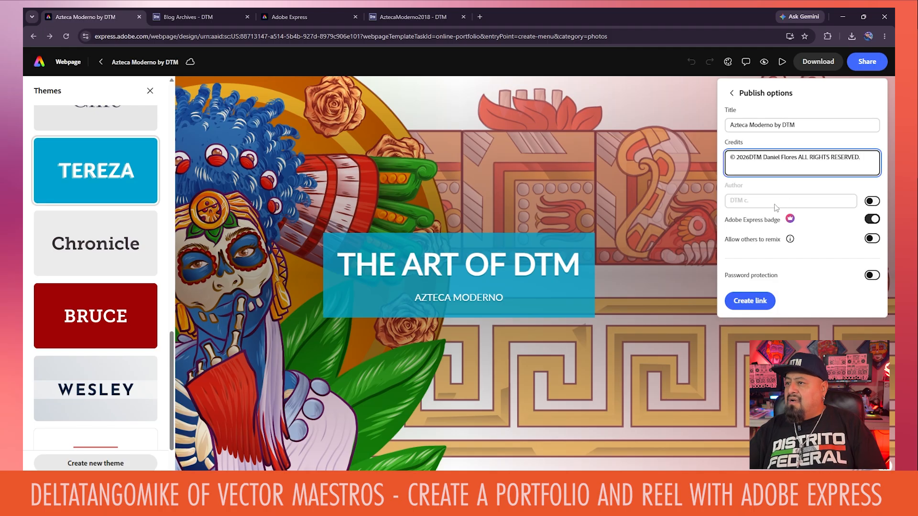
{"action": "left_click", "coordinate": [871, 202]}
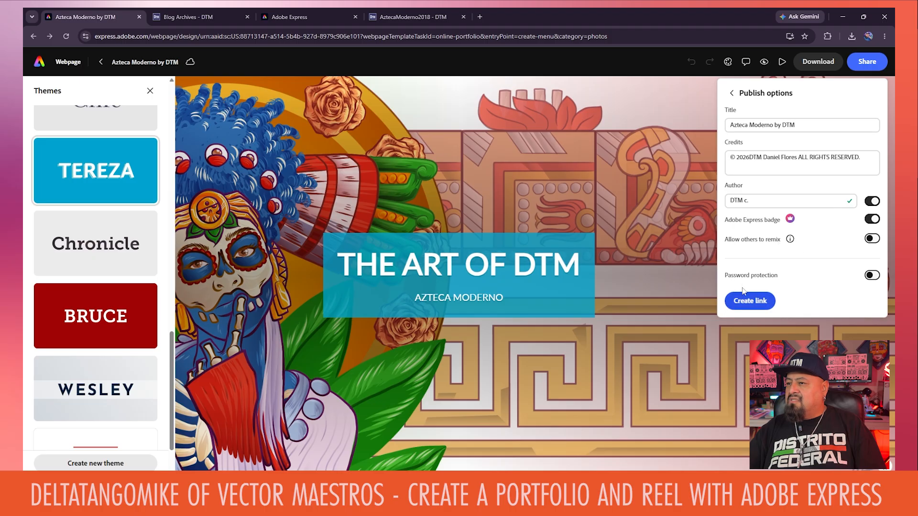
{"action": "left_click", "coordinate": [753, 305]}
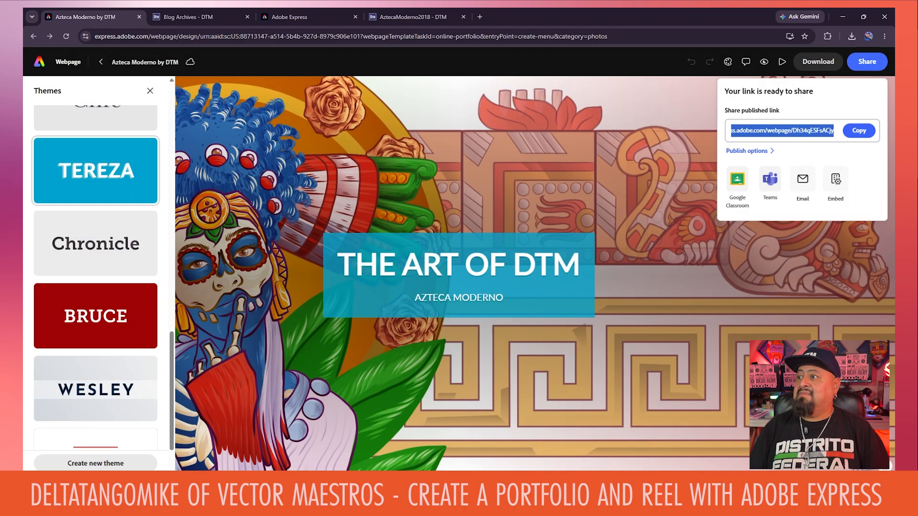
Copy the published link and open it in a new browser tab to check the live webpage.
{"action": "left_click", "coordinate": [859, 130]}
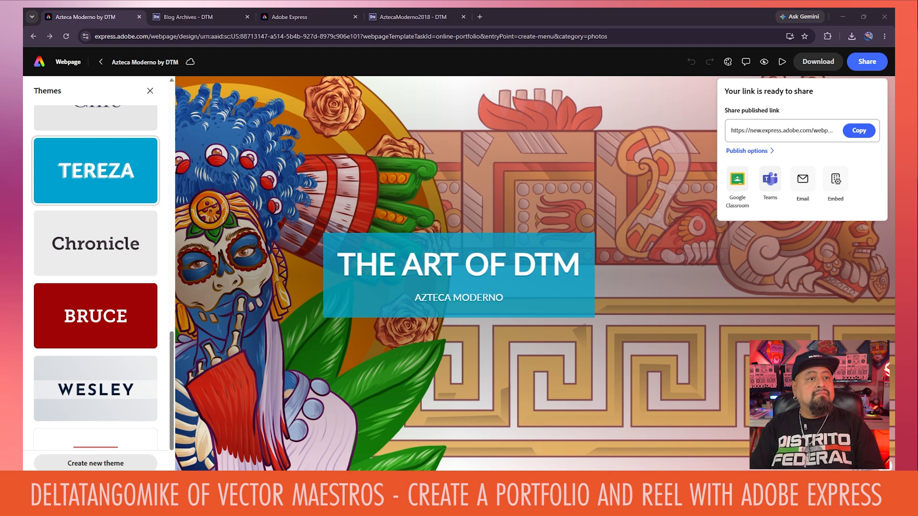
{"action": "left_click", "coordinate": [851, 263]}
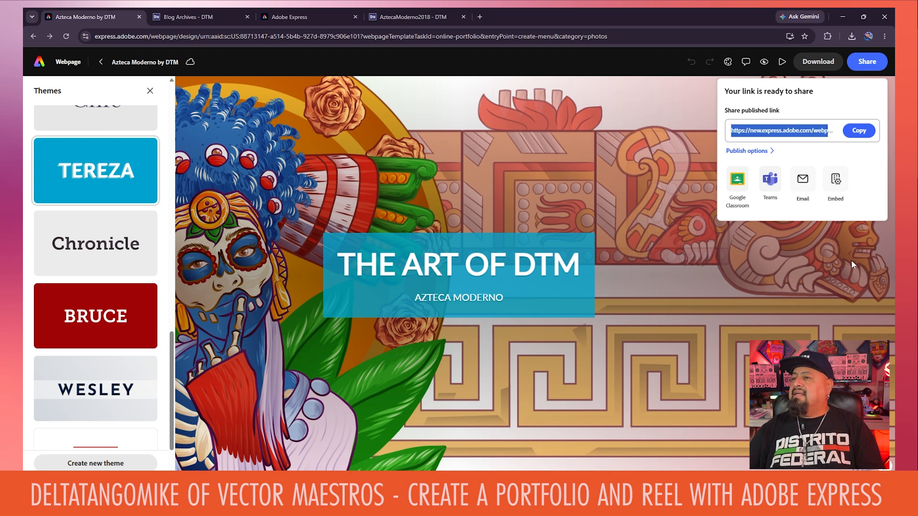
{"action": "left_click", "coordinate": [150, 90]}
{"action": "left_click", "coordinate": [480, 17]}
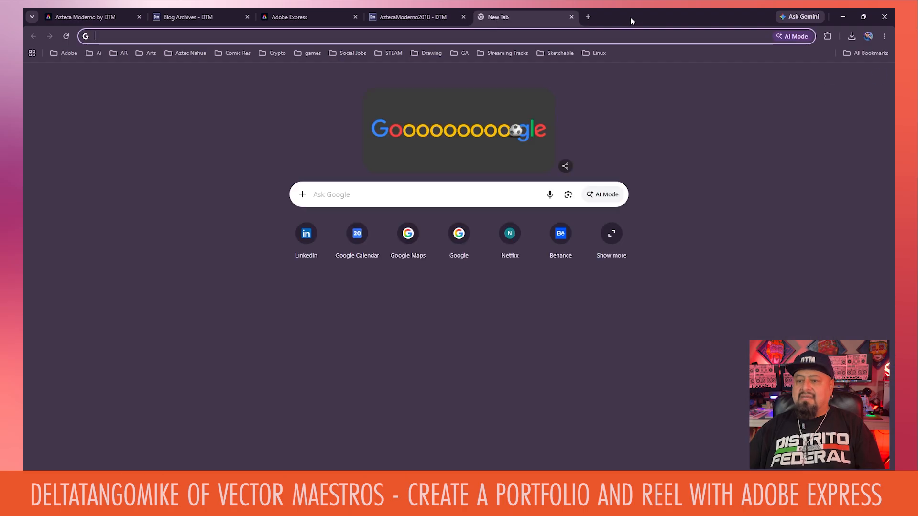
{"action": "type", "text": "https://new.express.adobe.com/webpage/Dh34qESFsACjy"}
{"action": "key", "text": "Return"}
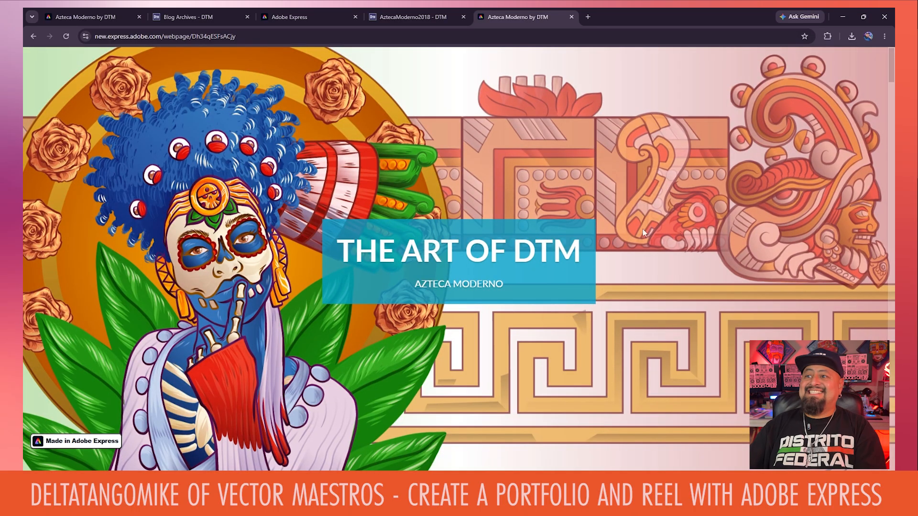
{"action": "scroll", "coordinate": [642, 228], "scroll_direction": "down", "scroll_amount": 8}
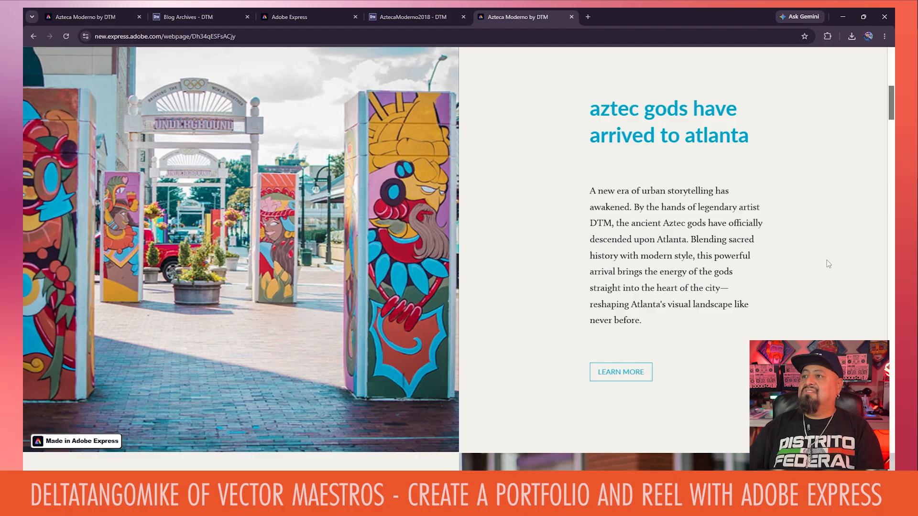
{"action": "scroll", "coordinate": [829, 264], "scroll_direction": "down", "scroll_amount": 8}
{"action": "scroll", "coordinate": [828, 263], "scroll_direction": "down", "scroll_amount": 2}
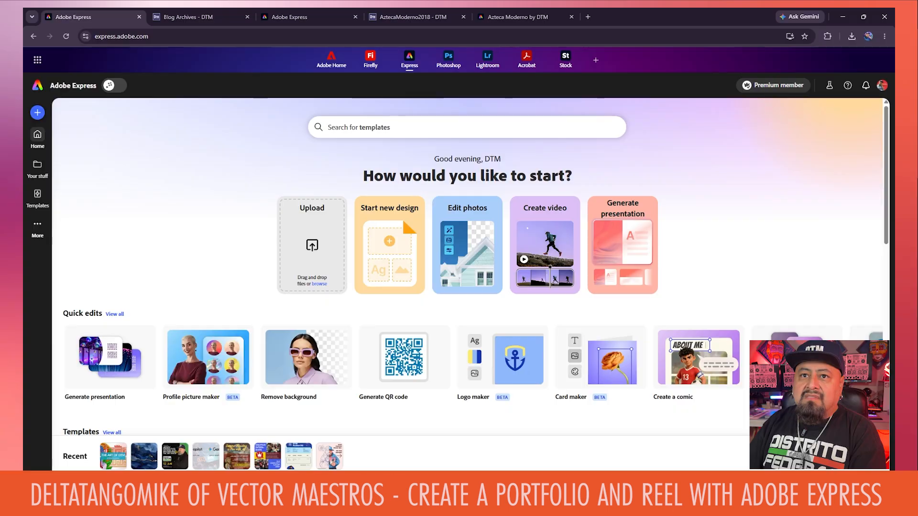
Create a new Instagram reel from the social media and ads formats.
{"action": "left_click", "coordinate": [37, 113]}
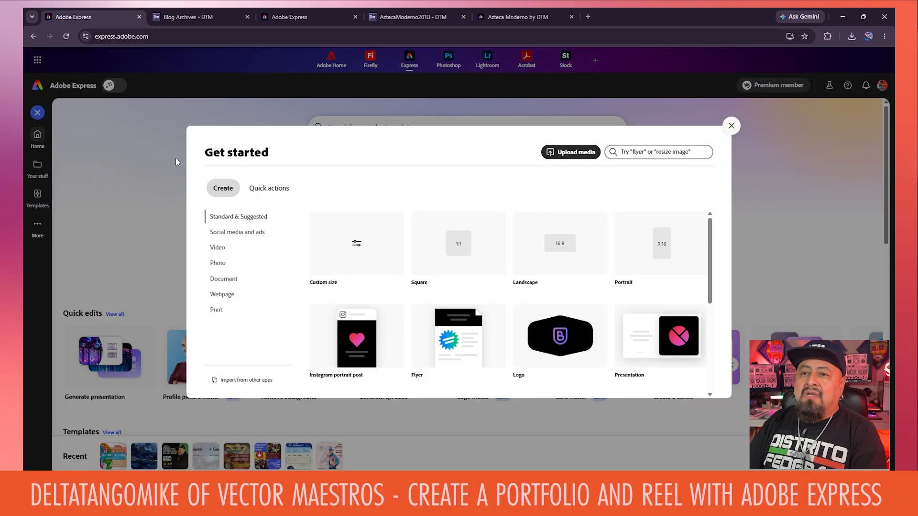
{"action": "left_click", "coordinate": [237, 233]}
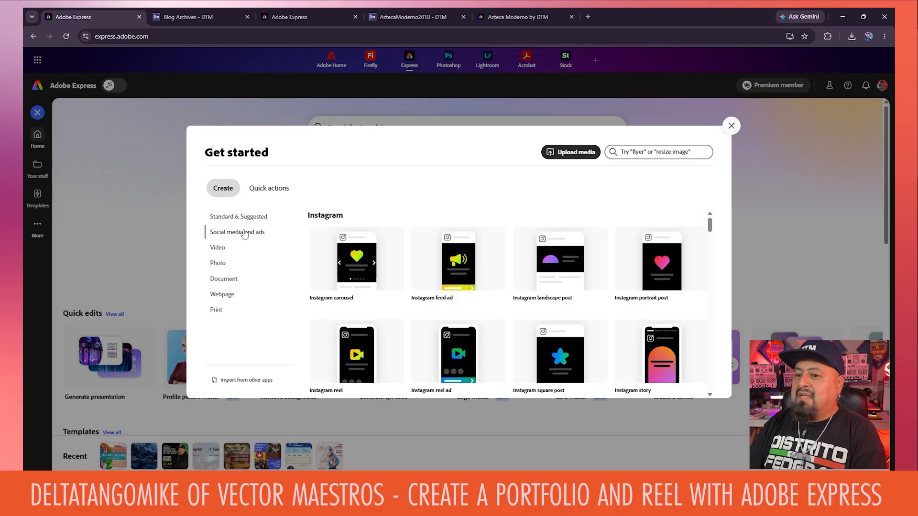
{"action": "left_click", "coordinate": [363, 364]}
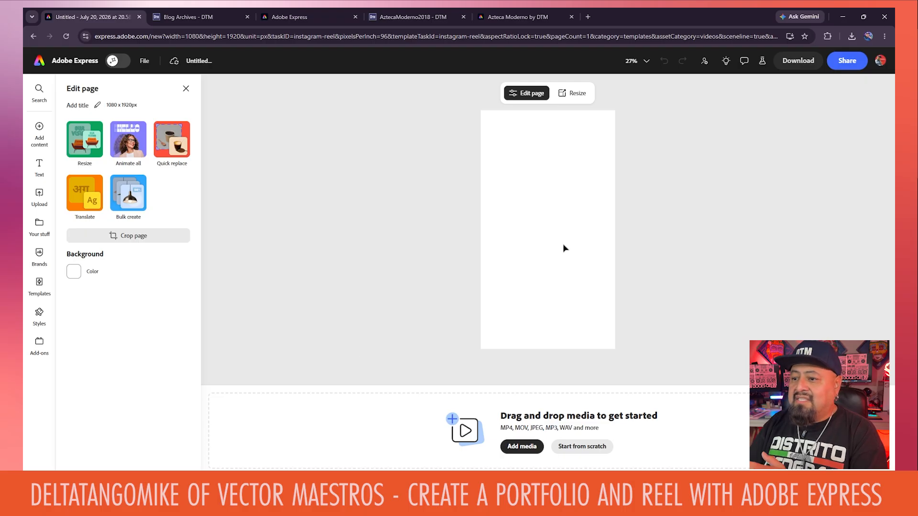
Upload the sun artwork image from the device as the reel's first media.
{"action": "left_click", "coordinate": [516, 448]}
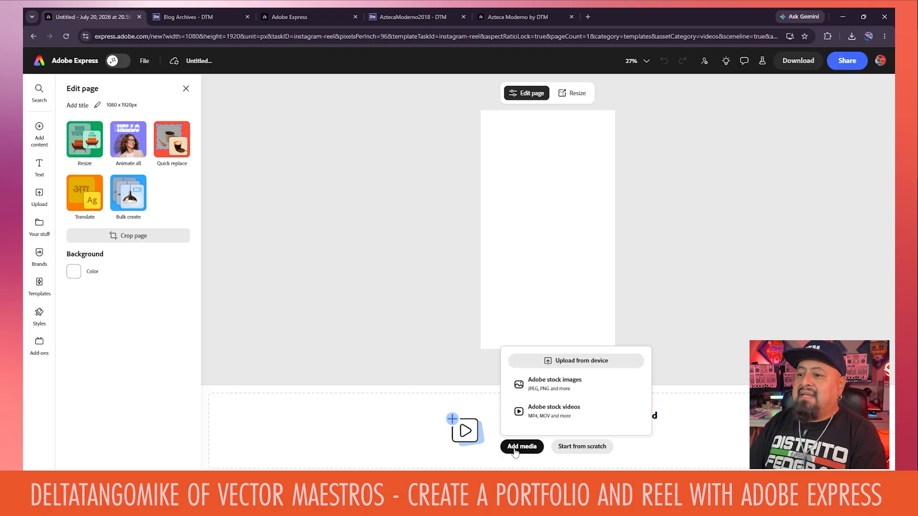
{"action": "left_click", "coordinate": [588, 360]}
{"action": "double_click", "coordinate": [129, 98]}
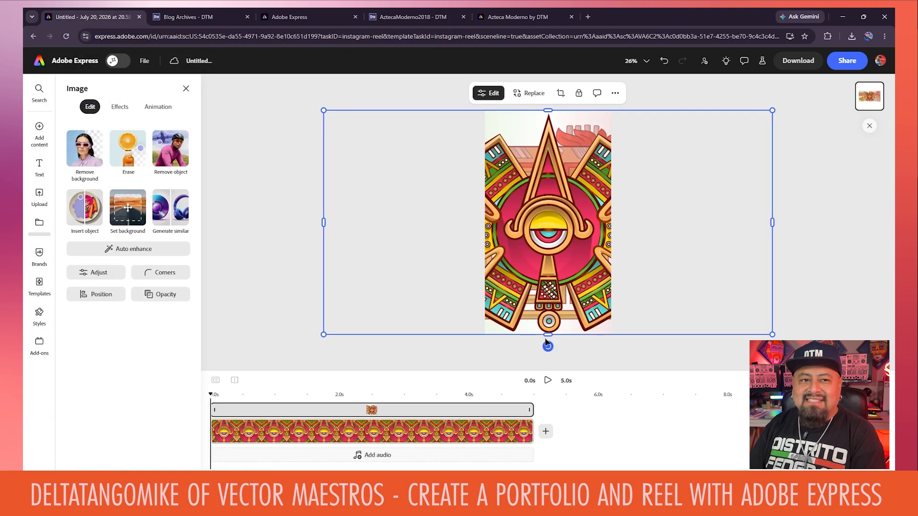
{"action": "left_click", "coordinate": [808, 308]}
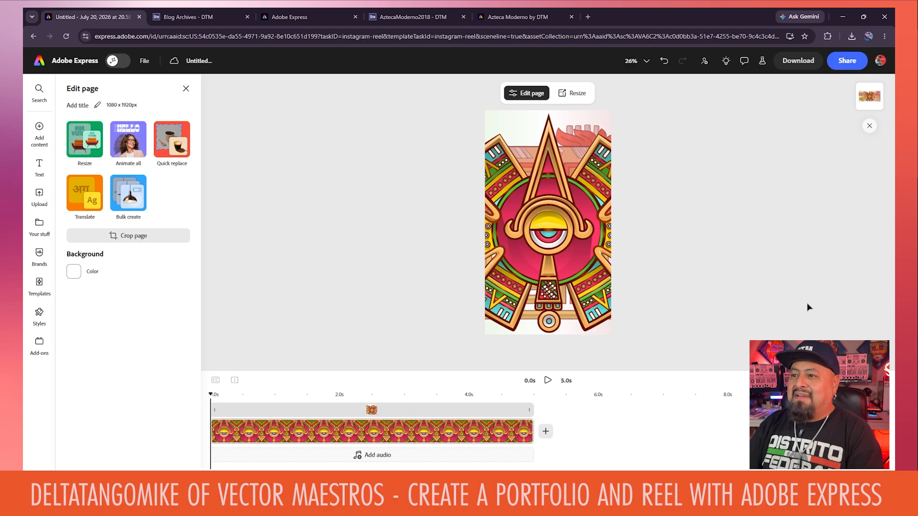
Apply the looping Breathe animation to the sun artwork and play the reel to preview it.
{"action": "left_click", "coordinate": [554, 226]}
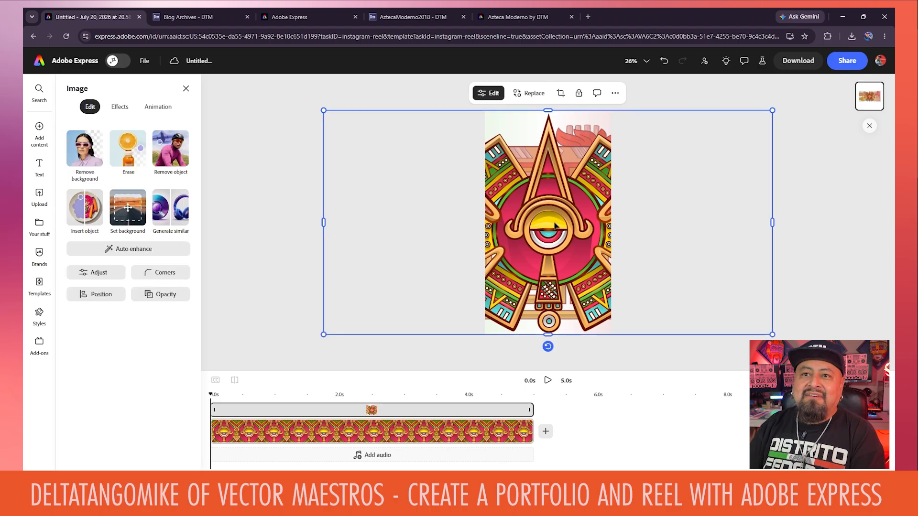
{"action": "left_click", "coordinate": [158, 107]}
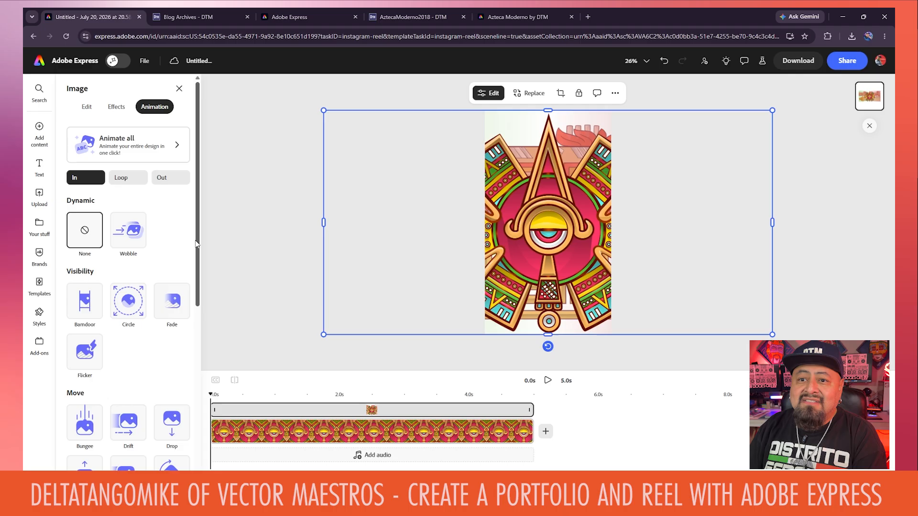
{"action": "scroll", "coordinate": [179, 230], "scroll_direction": "down", "scroll_amount": 2}
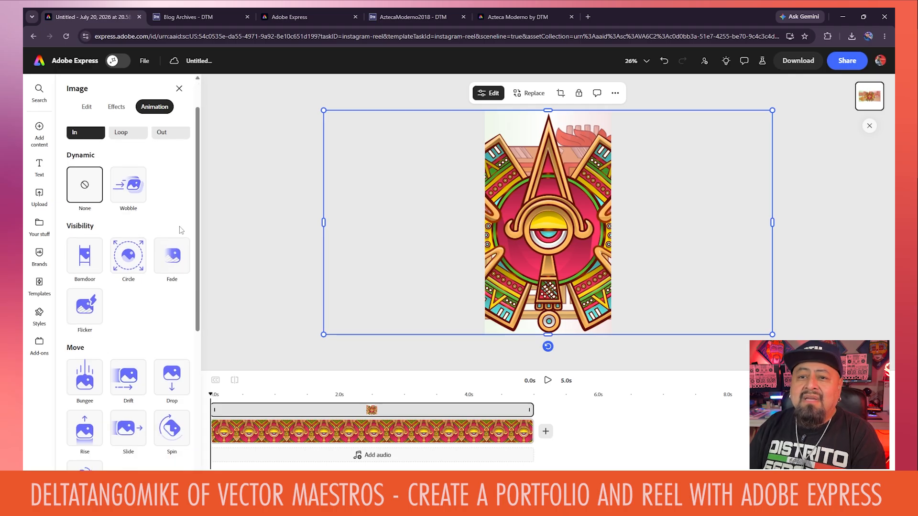
{"action": "scroll", "coordinate": [180, 230], "scroll_direction": "up", "scroll_amount": 2}
{"action": "left_click", "coordinate": [125, 183]}
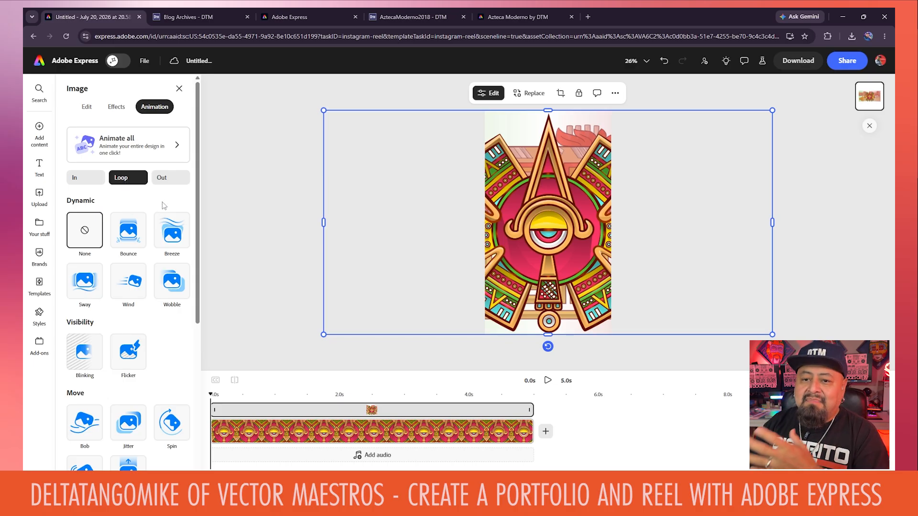
{"action": "scroll", "coordinate": [164, 208], "scroll_direction": "down", "scroll_amount": 2}
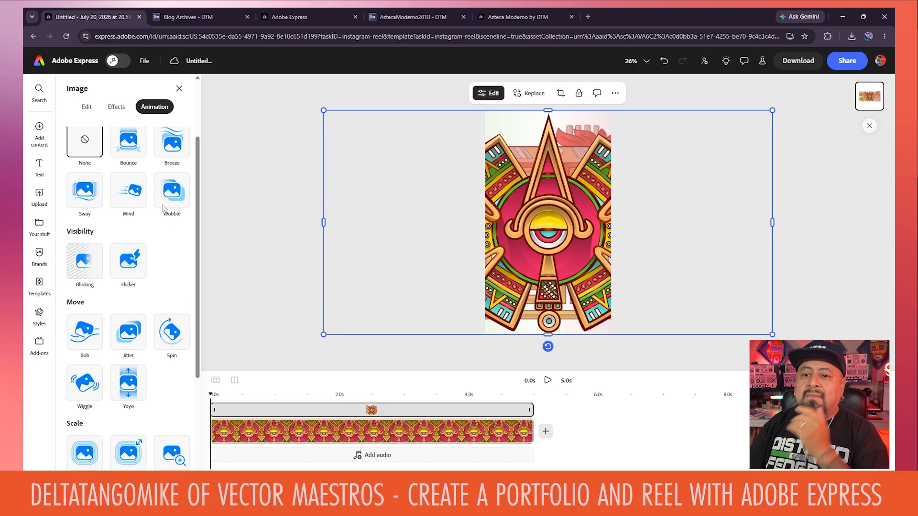
{"action": "scroll", "coordinate": [165, 239], "scroll_direction": "down", "scroll_amount": 3}
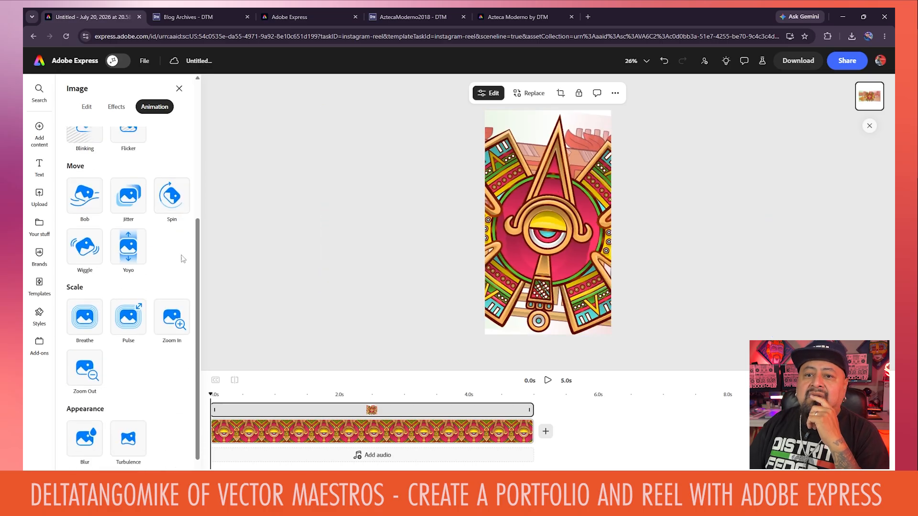
{"action": "left_click", "coordinate": [85, 324]}
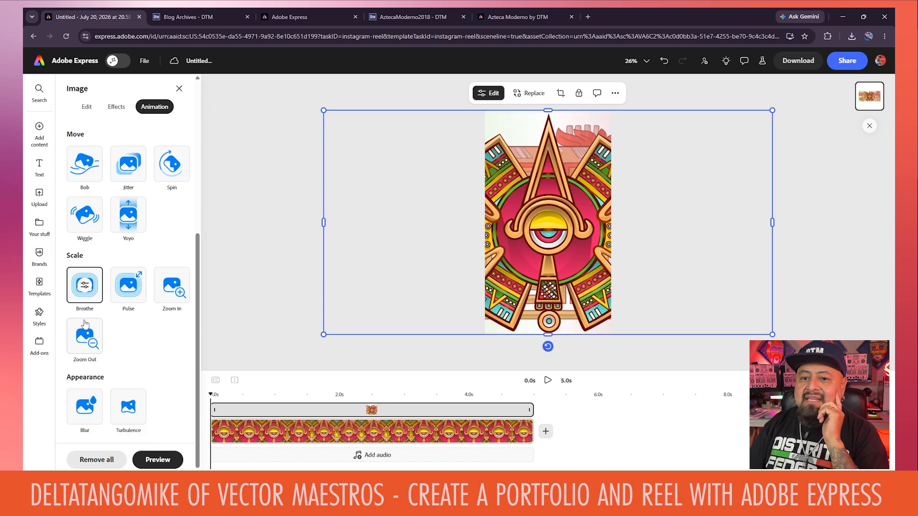
{"action": "left_click", "coordinate": [436, 365]}
{"action": "left_click", "coordinate": [548, 381]}
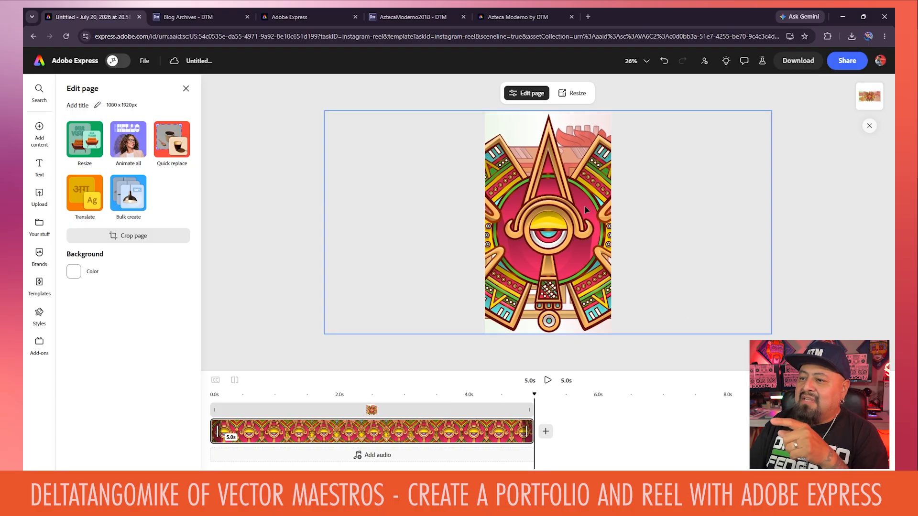
Enlarge the sun artwork beyond the page edges, reposition it around the central eye, and preview the animation.
{"action": "left_click", "coordinate": [577, 250]}
{"action": "left_click_drag", "start_coordinate": [772, 334], "coordinate": [841, 369]}
{"action": "left_click_drag", "start_coordinate": [716, 319], "coordinate": [680, 302]}
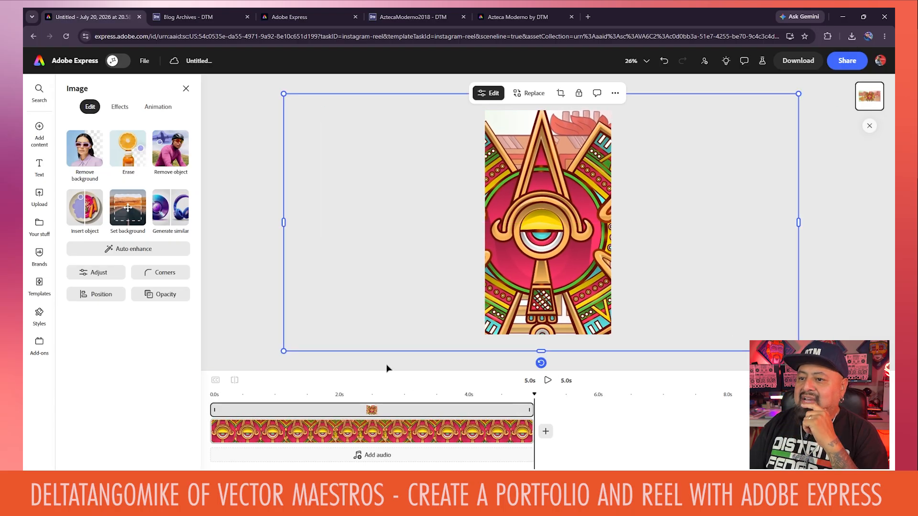
{"action": "left_click", "coordinate": [478, 369]}
{"action": "left_click", "coordinate": [547, 380]}
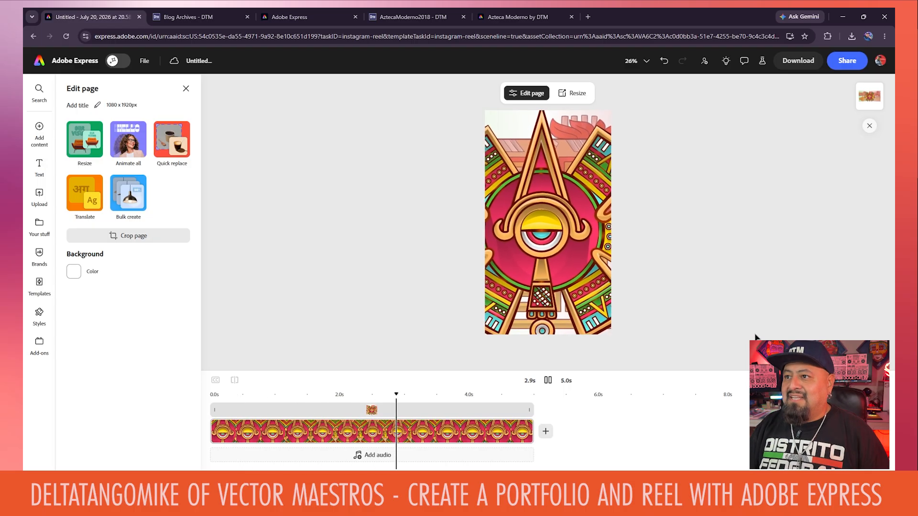
Rename the file as "Azteca Moderno Video post".
{"action": "left_click", "coordinate": [194, 62]}
{"action": "key", "text": "ctrl+a"}
{"action": "type", "text": "Azteca Moderno Video post"}
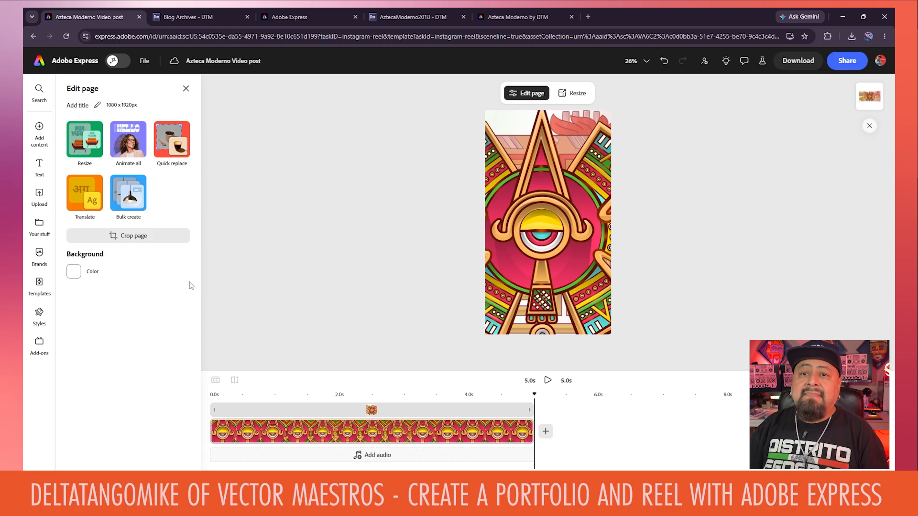
Browse the ready-made text designs, then add a plain new text box over the artwork.
{"action": "left_click", "coordinate": [39, 167]}
{"action": "scroll", "coordinate": [126, 302], "scroll_direction": "down", "scroll_amount": 5}
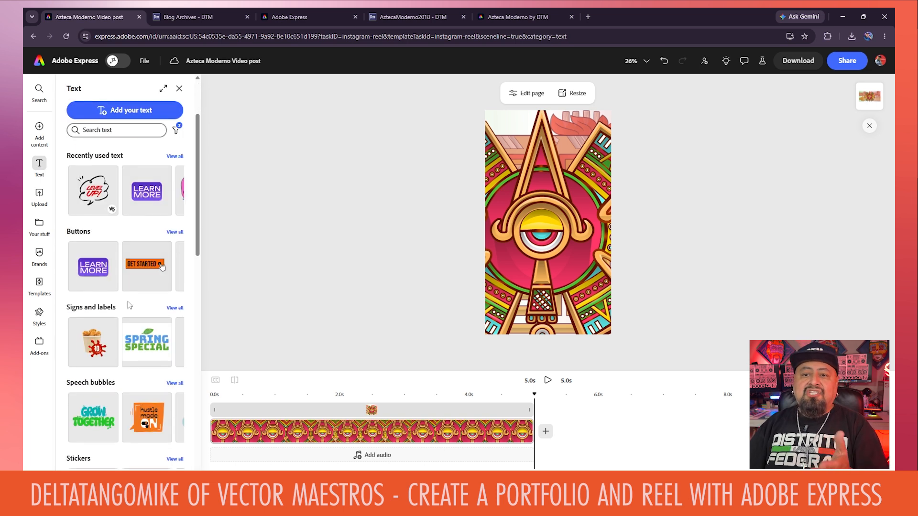
{"action": "scroll", "coordinate": [126, 302], "scroll_direction": "down", "scroll_amount": 3}
{"action": "scroll", "coordinate": [128, 300], "scroll_direction": "up", "scroll_amount": 10}
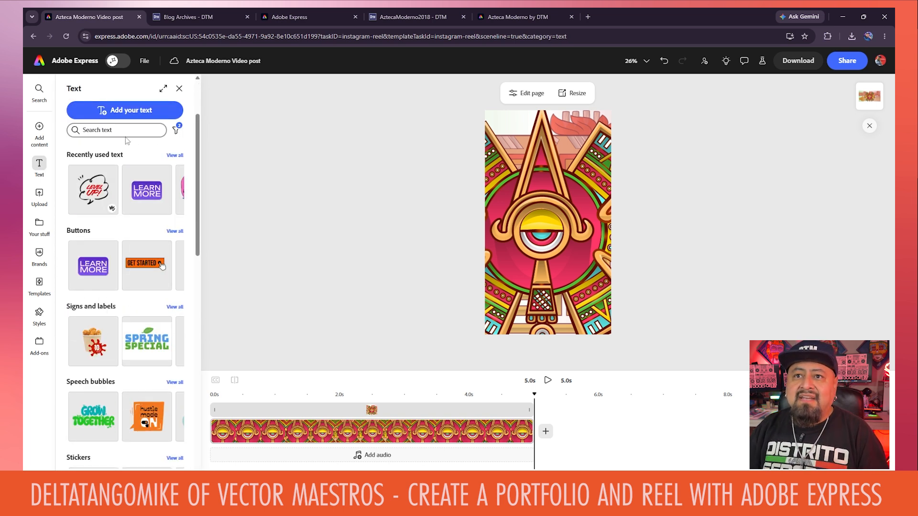
{"action": "left_click", "coordinate": [128, 111]}
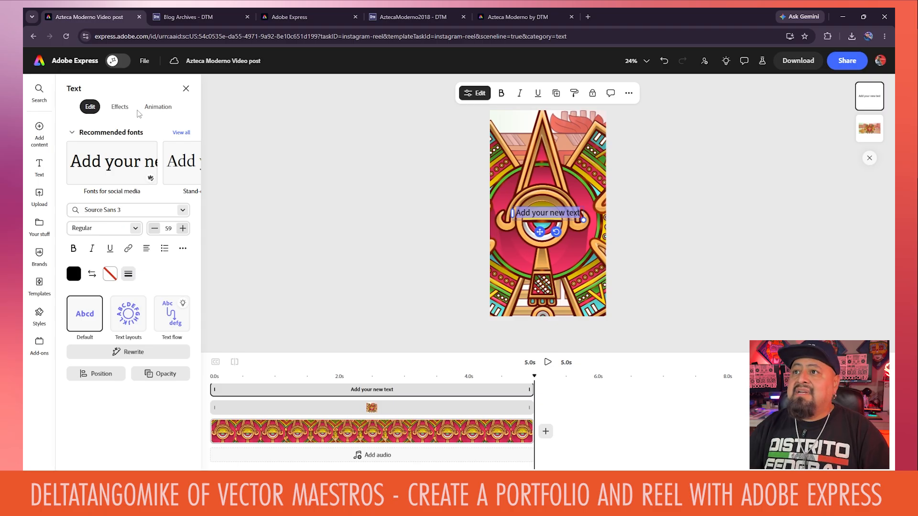
Check the title wording at the head of the published webpage and enter "THE ART OF DTM" in the reel's text box.
{"action": "left_click", "coordinate": [517, 15]}
{"action": "scroll", "coordinate": [554, 167], "scroll_direction": "up", "scroll_amount": 5}
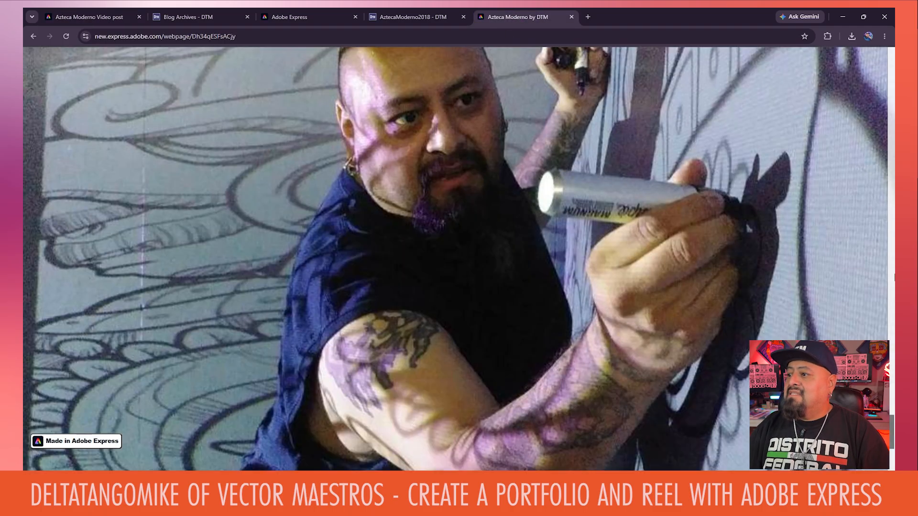
{"action": "left_click_drag", "start_coordinate": [893, 427], "coordinate": [872, 60]}
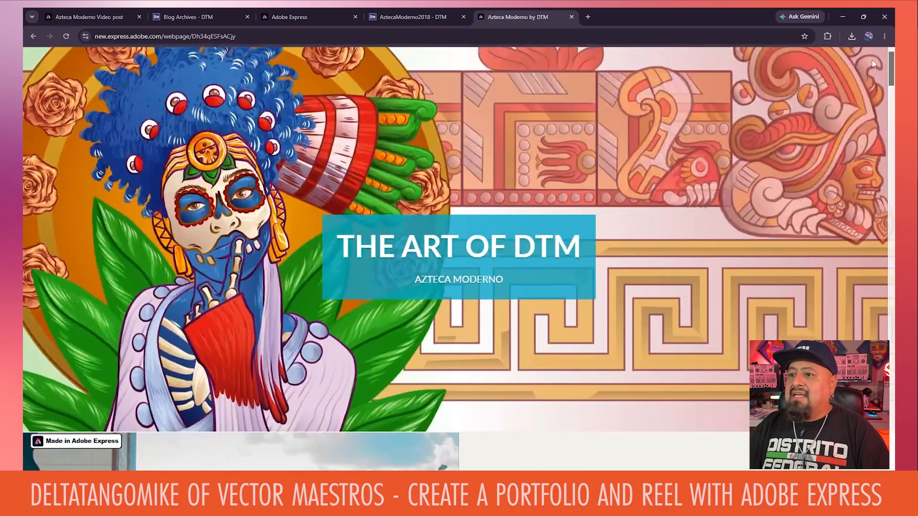
{"action": "left_click", "coordinate": [107, 18]}
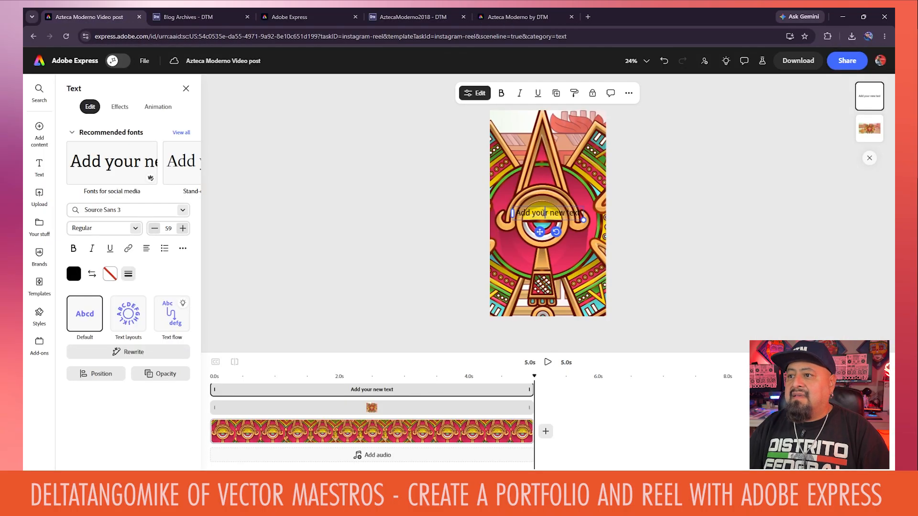
{"action": "type", "text": "THE ART OF DTM"}
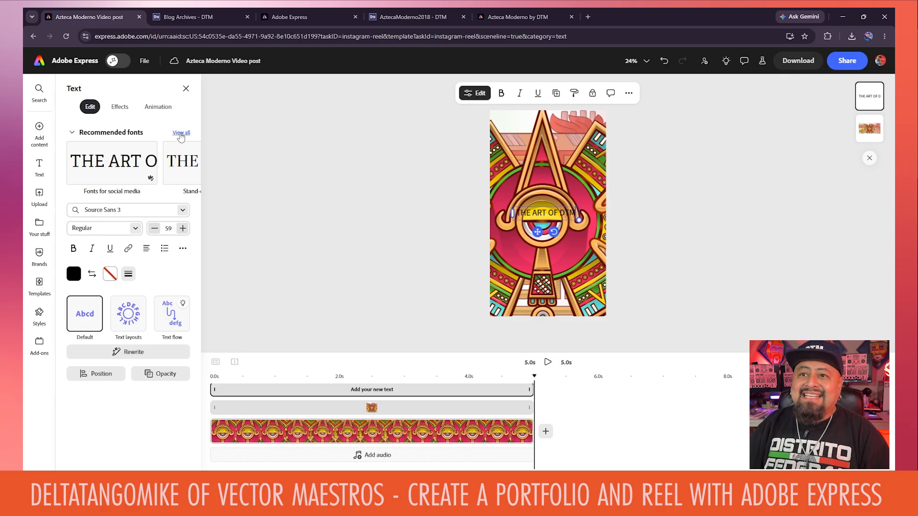
Set the title in Arlette Medium at size 122 and place it on two lines across the upper part of the artwork.
{"action": "left_click", "coordinate": [180, 133]}
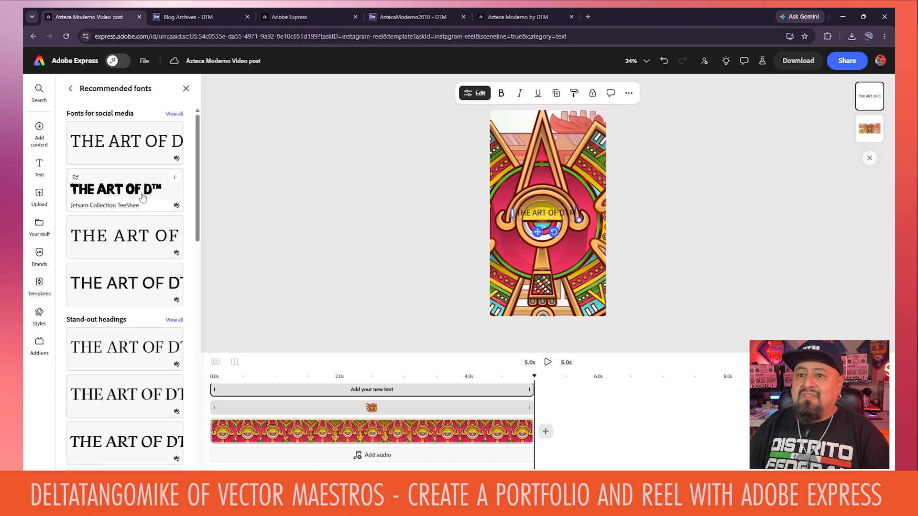
{"action": "left_click", "coordinate": [142, 197]}
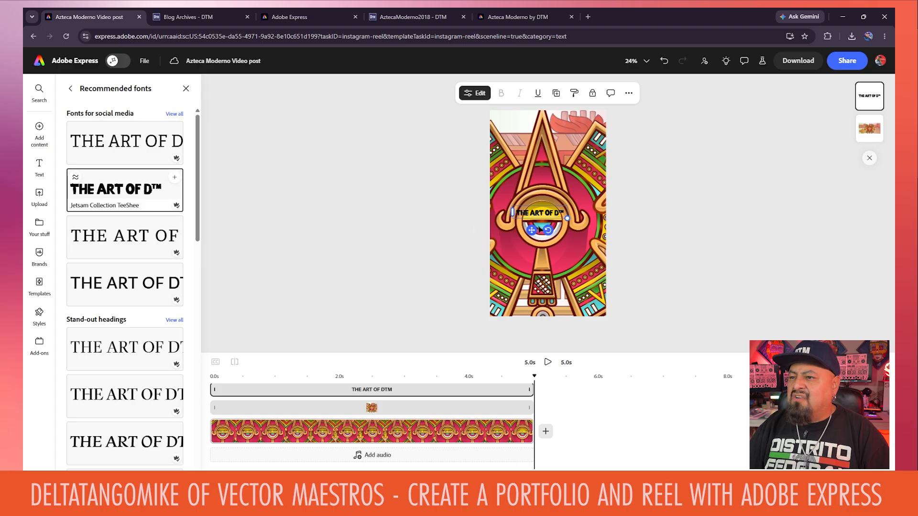
{"action": "left_click_drag", "start_coordinate": [567, 218], "coordinate": [564, 133]}
{"action": "left_click", "coordinate": [682, 266]}
{"action": "left_click", "coordinate": [566, 219]}
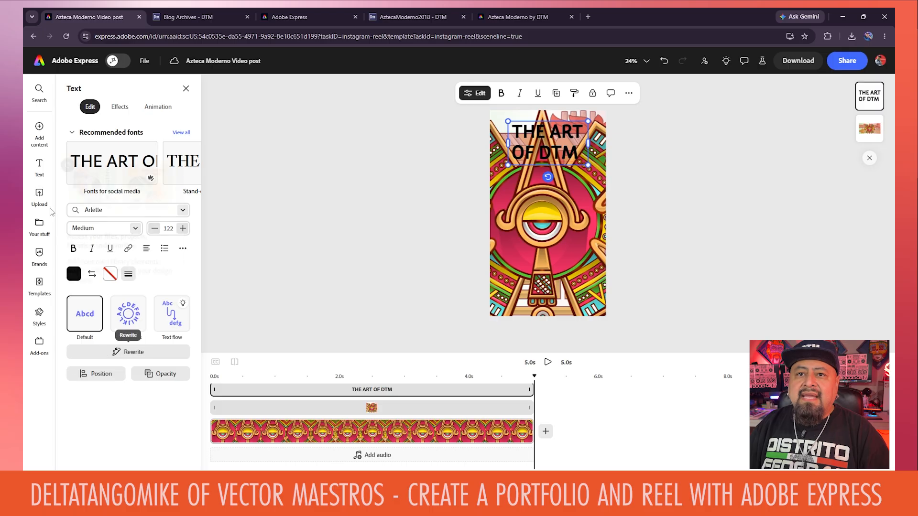
Add a rectangle shape and stretch it into a full-width band over the title.
{"action": "left_click", "coordinate": [46, 144]}
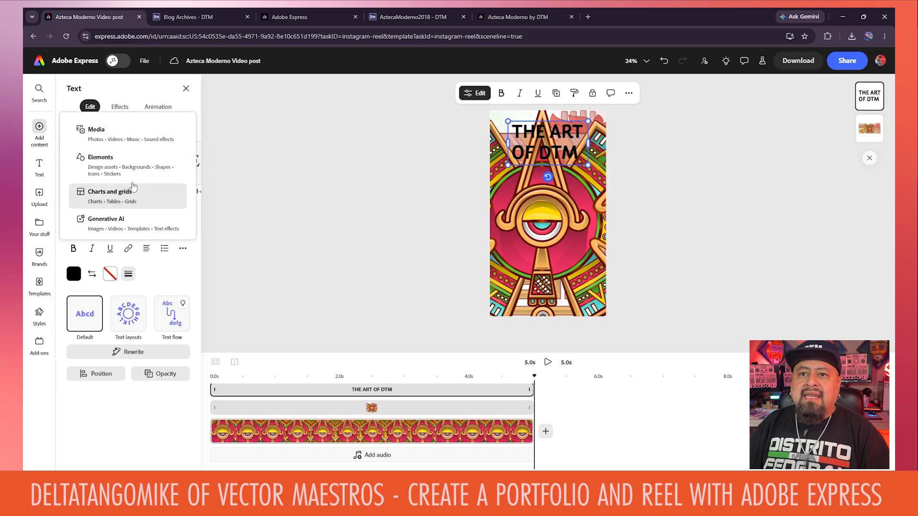
{"action": "left_click", "coordinate": [130, 169]}
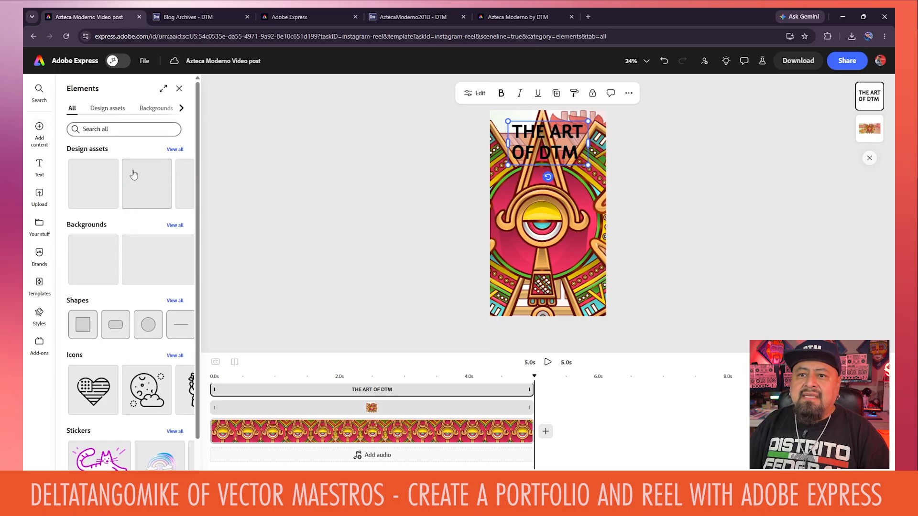
{"action": "left_click", "coordinate": [87, 329]}
{"action": "left_click_drag", "start_coordinate": [541, 188], "coordinate": [605, 140]}
Remove the rectangle's border and fill it with red.
{"action": "left_click", "coordinate": [92, 301]}
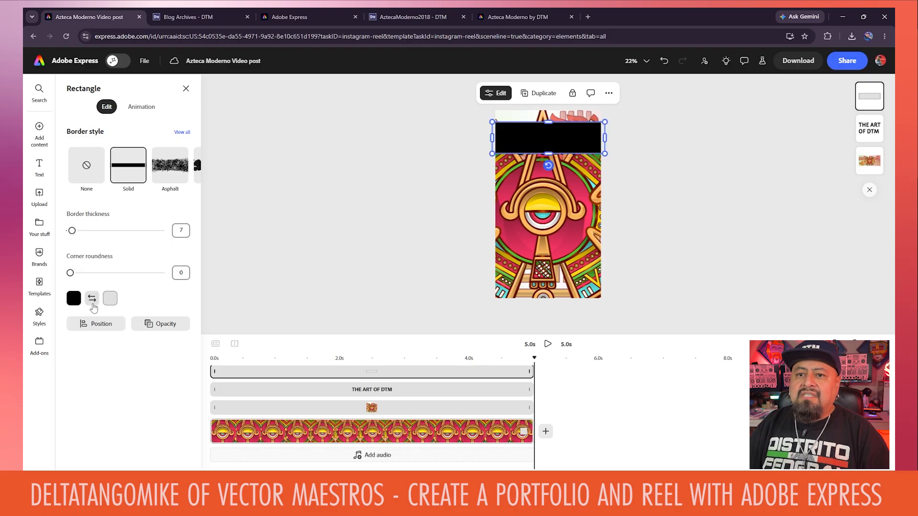
{"action": "left_click", "coordinate": [113, 303]}
{"action": "left_click", "coordinate": [140, 270]}
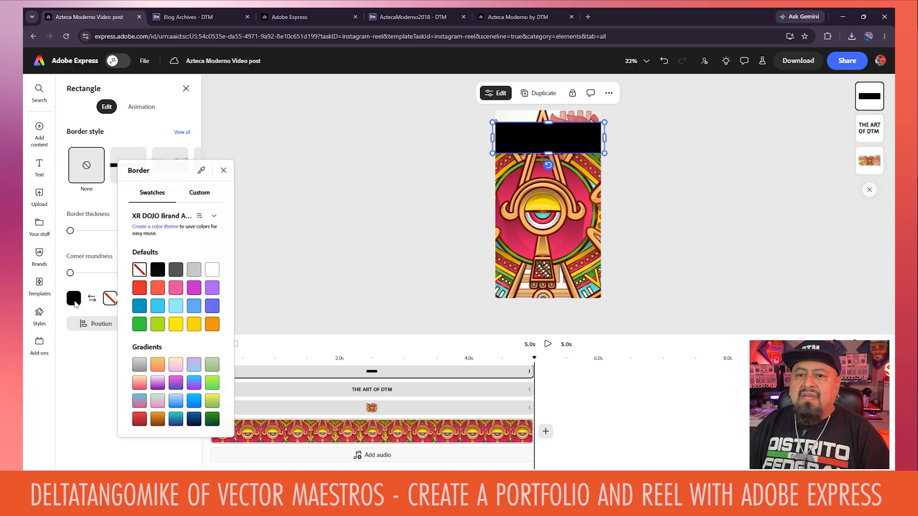
{"action": "left_click", "coordinate": [75, 304]}
{"action": "left_click", "coordinate": [73, 298]}
{"action": "left_click", "coordinate": [103, 289]}
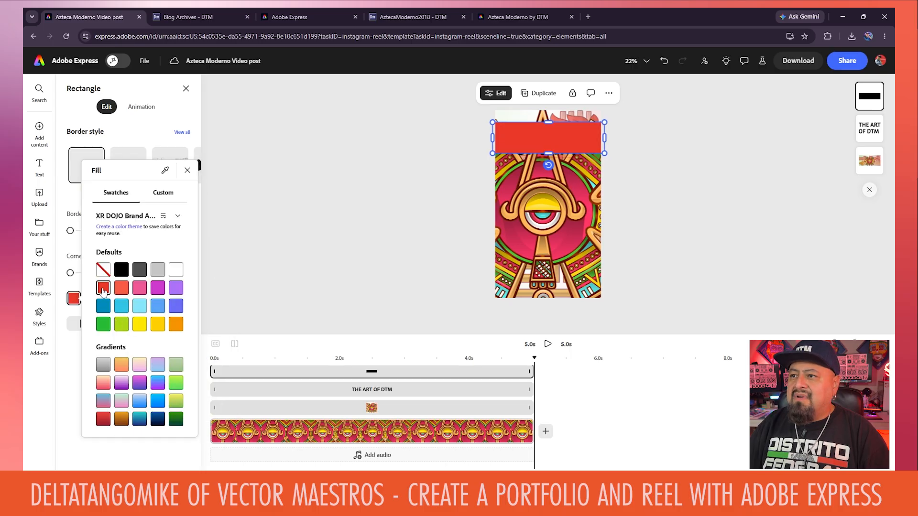
Move the red rectangle behind the title in the layer order and make the title text white.
{"action": "left_click_drag", "start_coordinate": [873, 102], "coordinate": [870, 128]}
{"action": "left_click", "coordinate": [869, 95]}
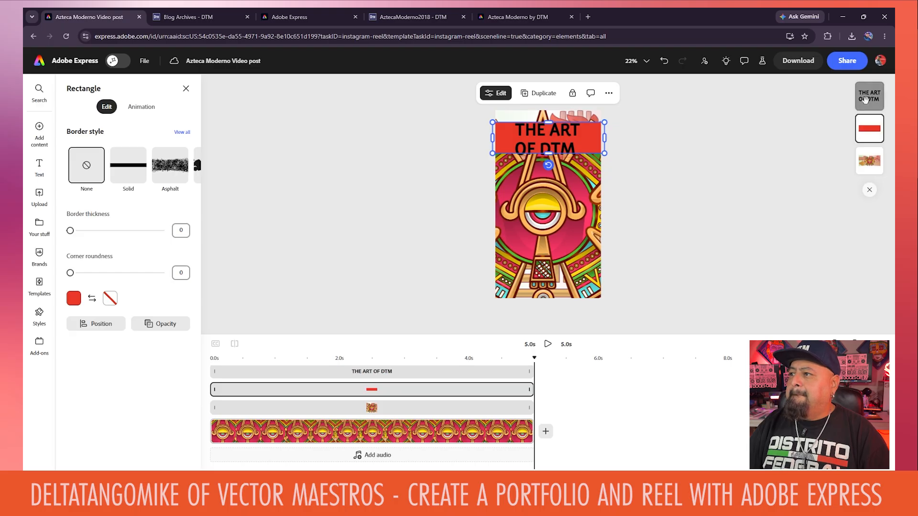
{"action": "left_click", "coordinate": [74, 275]}
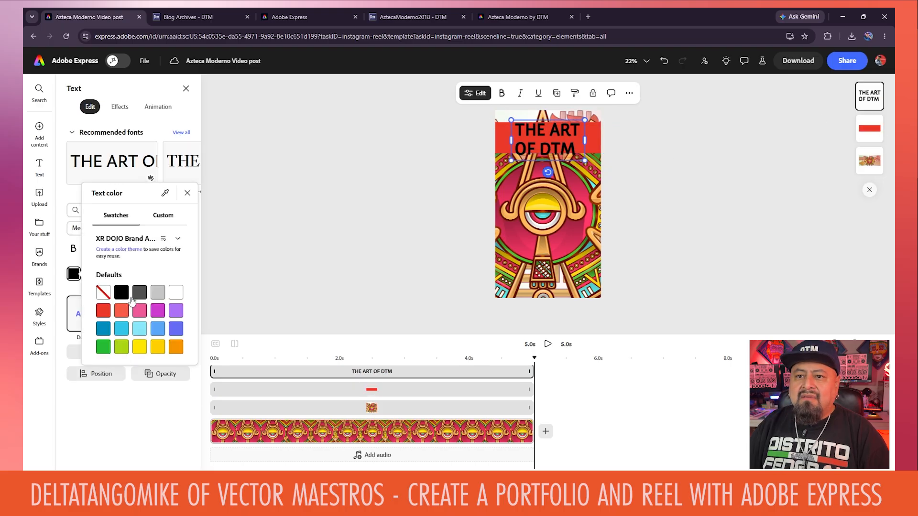
{"action": "left_click", "coordinate": [175, 293]}
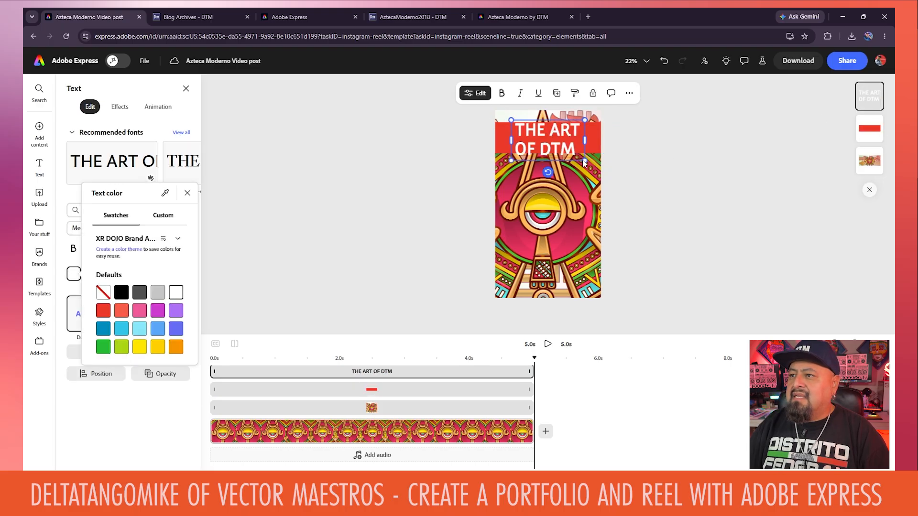
Increase the red rectangle's height to back both title lines and nudge it slightly down.
{"action": "left_click", "coordinate": [869, 136]}
{"action": "left_click", "coordinate": [869, 128]}
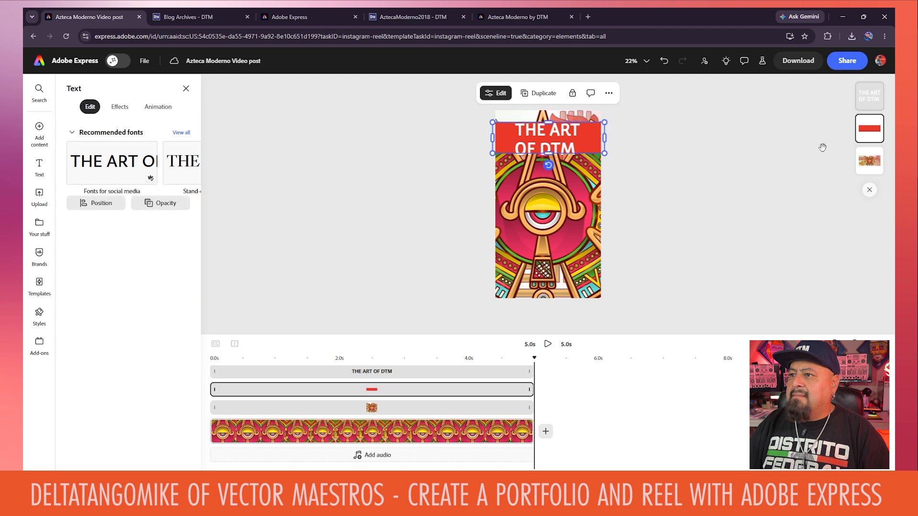
{"action": "left_click_drag", "start_coordinate": [547, 155], "coordinate": [547, 160]}
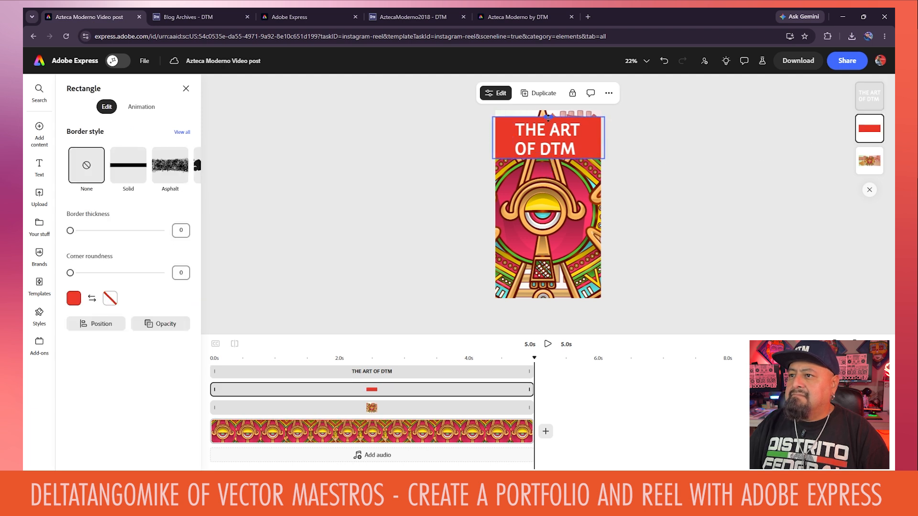
{"action": "key", "text": "Down"}
{"action": "key", "text": "Down"}
{"action": "key", "text": "Down"}
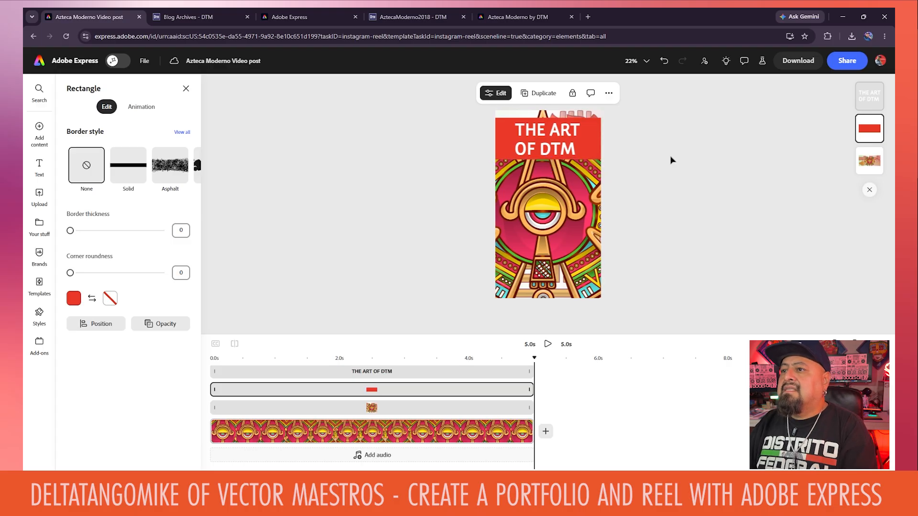
Lower the red rectangle's opacity to about 49% and return the playhead to the start of the timeline.
{"action": "left_click", "coordinate": [166, 334]}
{"action": "left_click_drag", "start_coordinate": [217, 161], "coordinate": [178, 163]}
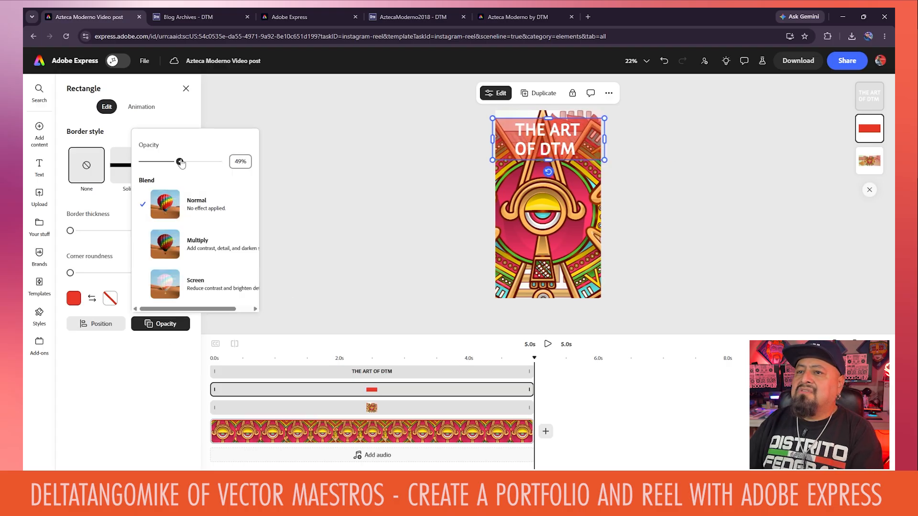
{"action": "left_click", "coordinate": [377, 178]}
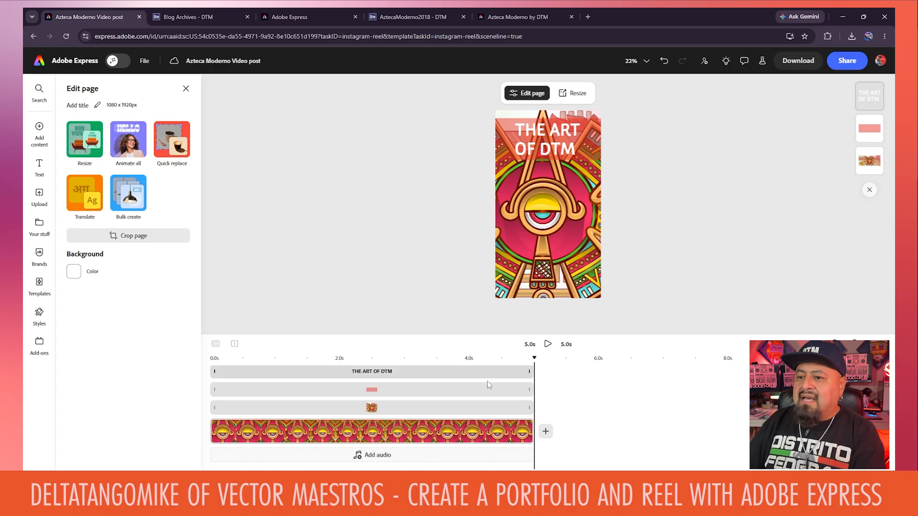
{"action": "left_click_drag", "start_coordinate": [534, 358], "coordinate": [408, 358]}
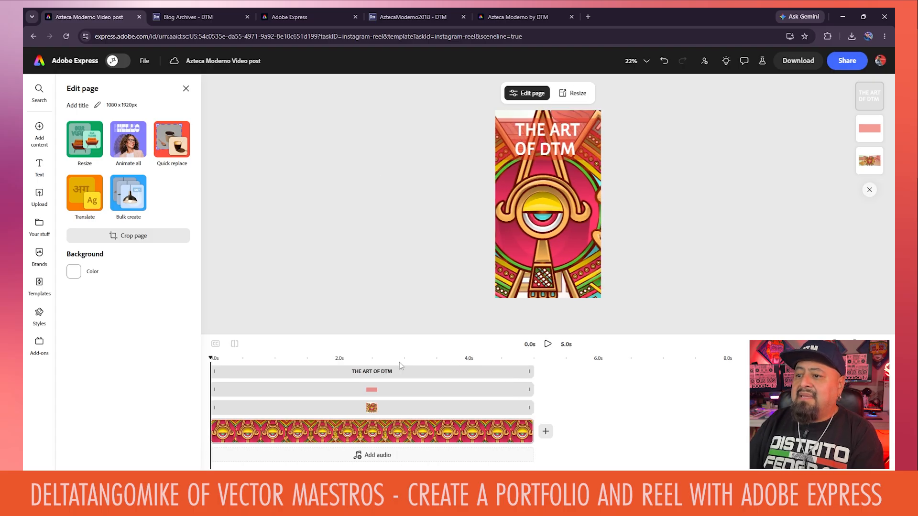
Apply the Typewriter entrance animation to the THE ART OF DTM title and play the reel to preview it.
{"action": "left_click", "coordinate": [547, 138]}
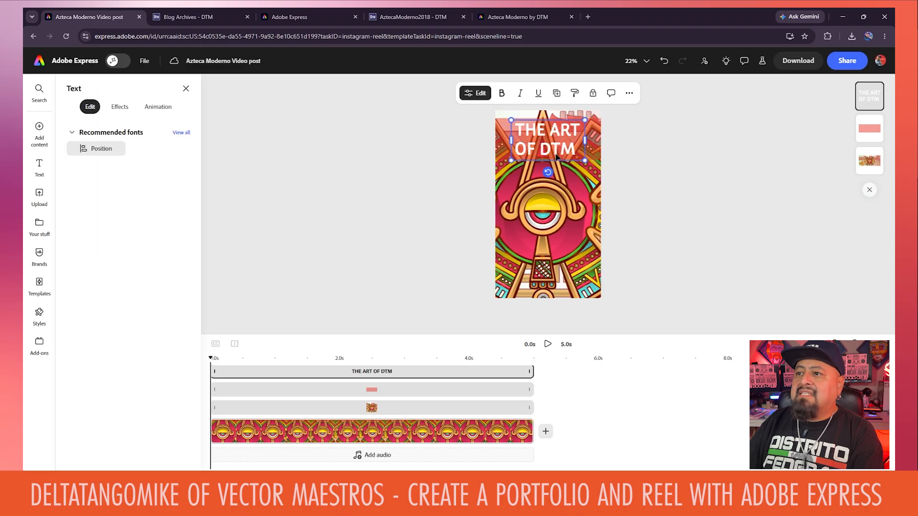
{"action": "left_click", "coordinate": [153, 108]}
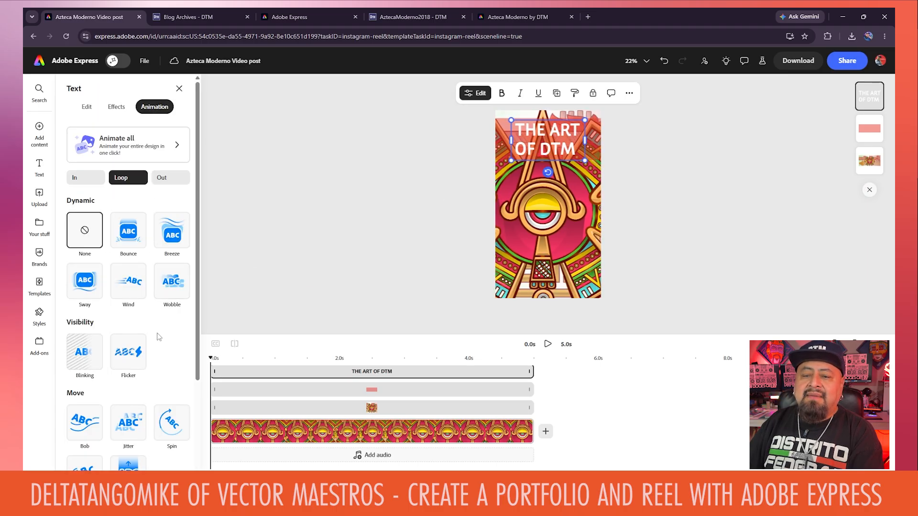
{"action": "left_click", "coordinate": [86, 179]}
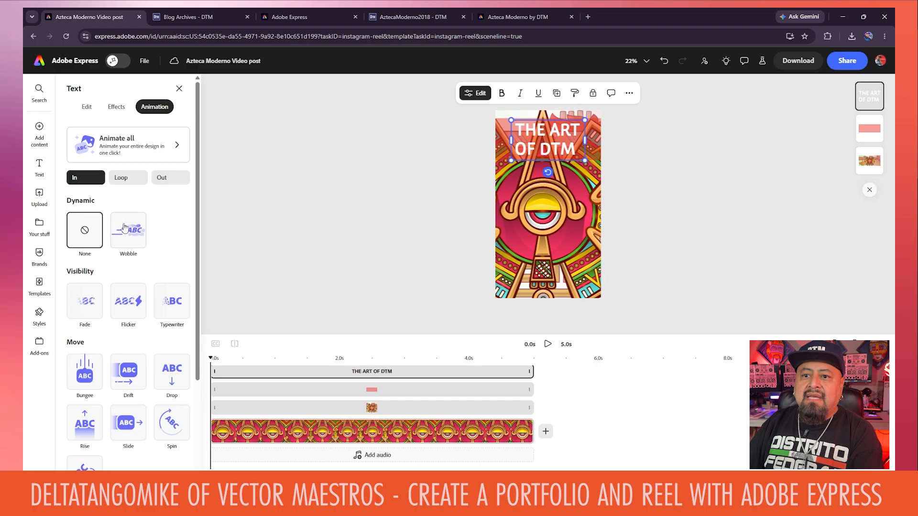
{"action": "left_click", "coordinate": [180, 306]}
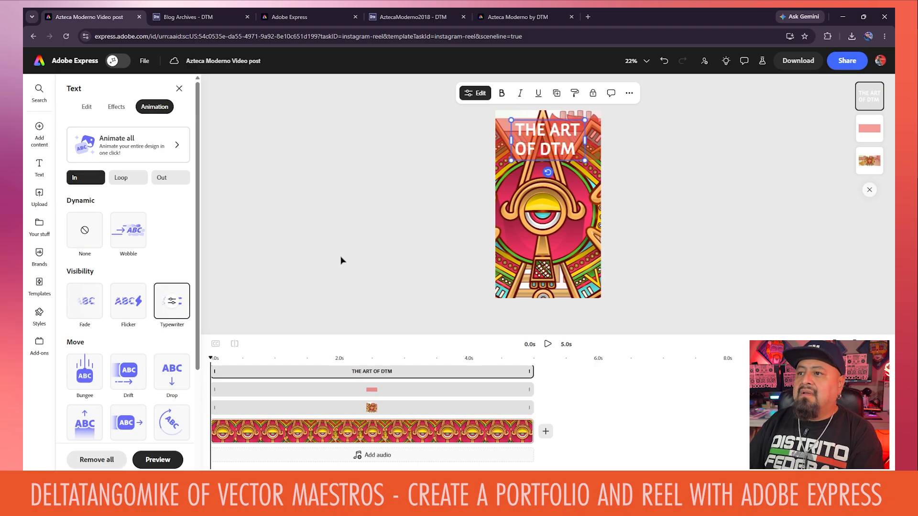
{"action": "left_click", "coordinate": [354, 256]}
{"action": "left_click", "coordinate": [547, 344]}
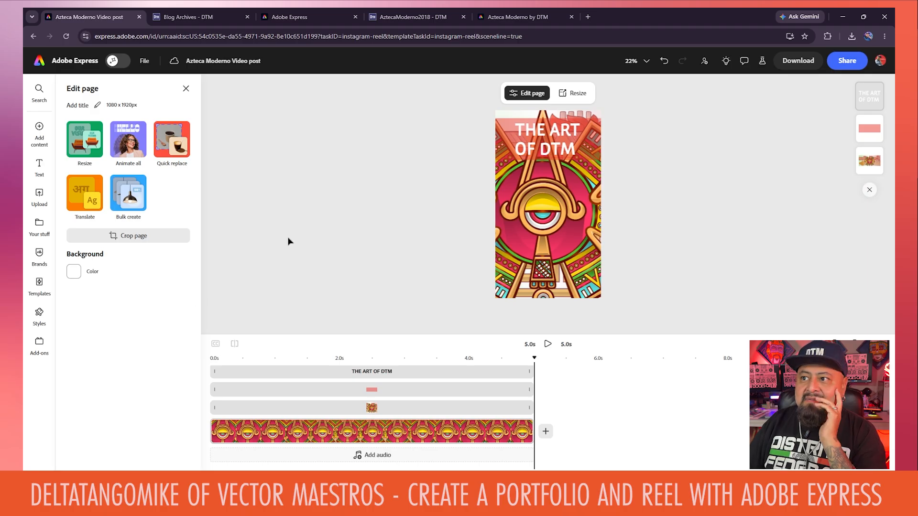
Add the artwork of the woman with the blue headdress and enlarge it to cover the whole page, with her figure in frame.
{"action": "left_click_drag", "start_coordinate": [290, 241], "coordinate": [486, 217]}
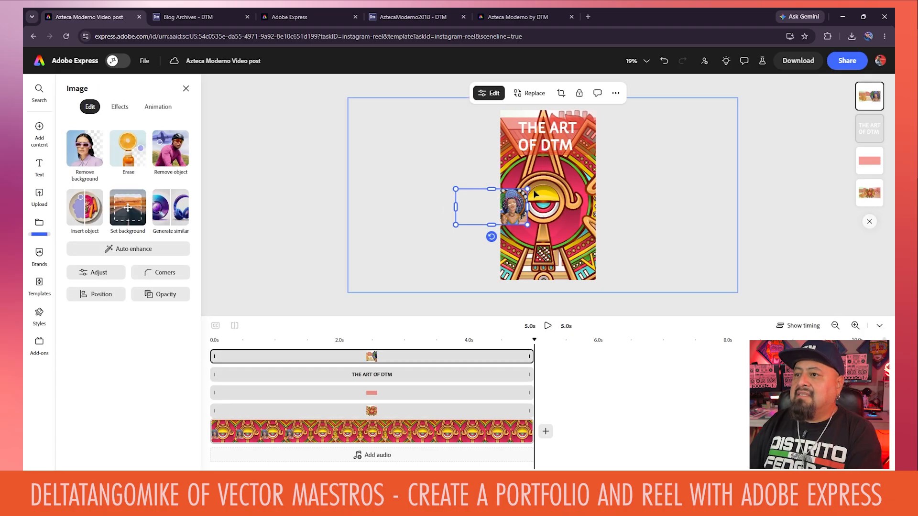
{"action": "left_click_drag", "start_coordinate": [528, 190], "coordinate": [627, 116]}
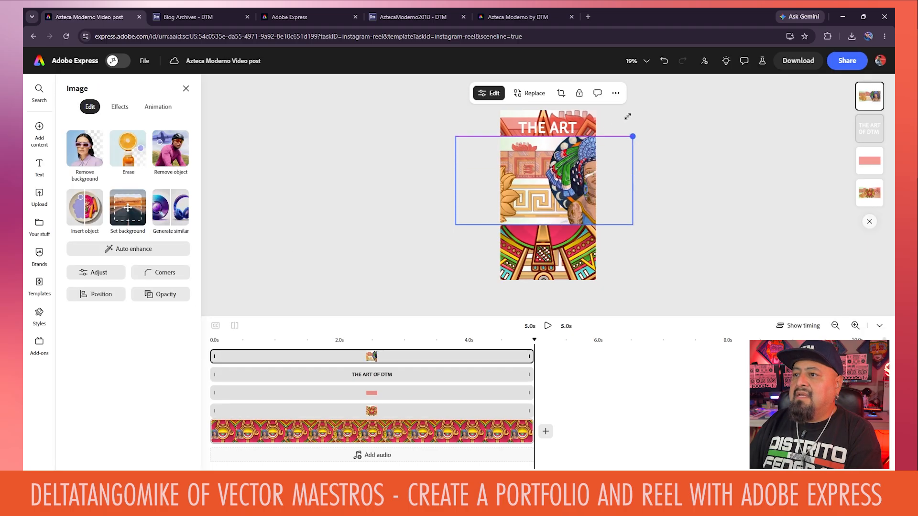
{"action": "left_click_drag", "start_coordinate": [457, 225], "coordinate": [357, 311]}
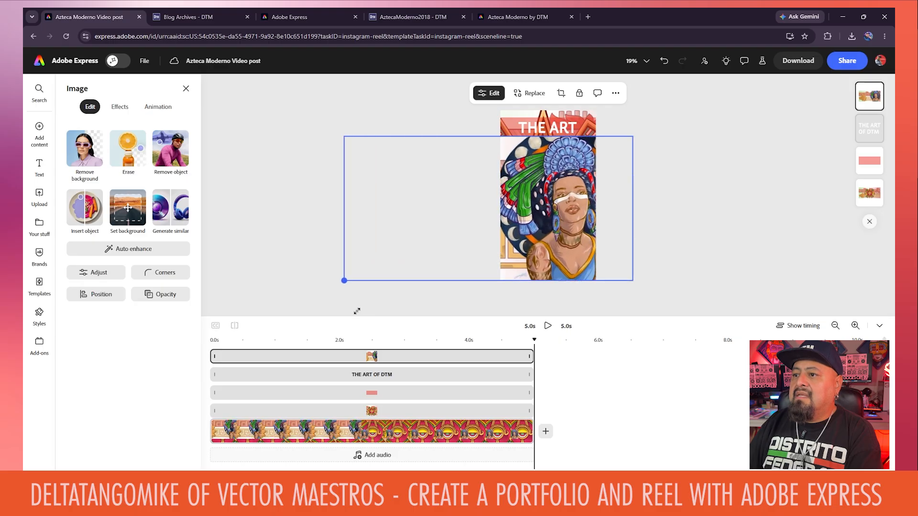
{"action": "left_click_drag", "start_coordinate": [344, 137], "coordinate": [290, 110]}
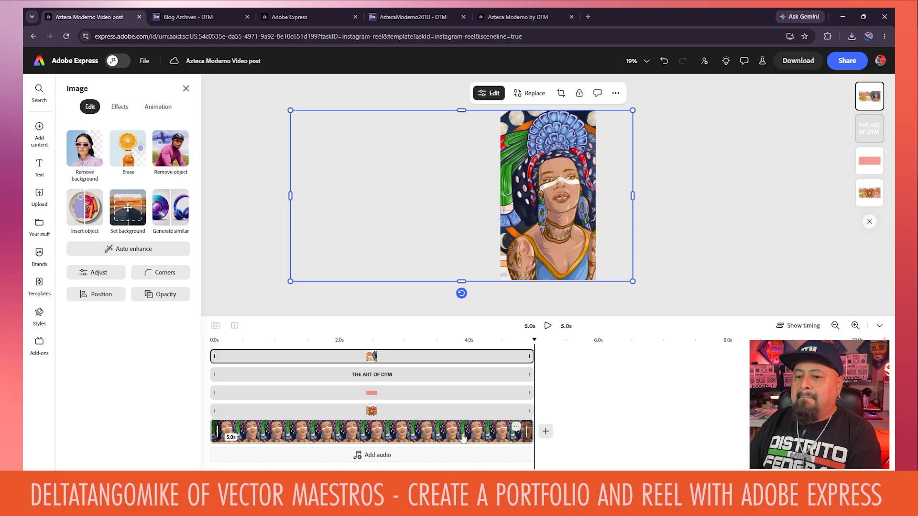
Extend the scene to 9.8 s and trim the woman artwork's layer to start at 5.0 s.
{"action": "left_click_drag", "start_coordinate": [525, 432], "coordinate": [845, 433]}
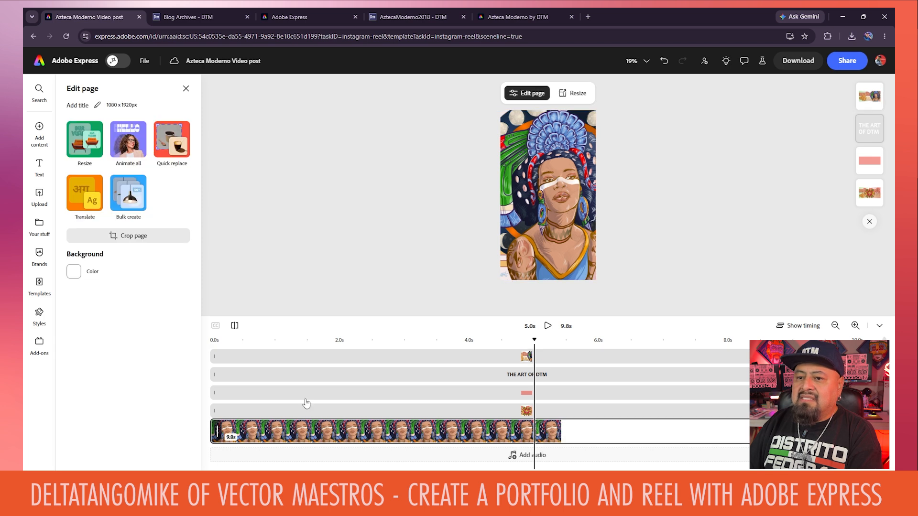
{"action": "left_click_drag", "start_coordinate": [215, 357], "coordinate": [535, 365]}
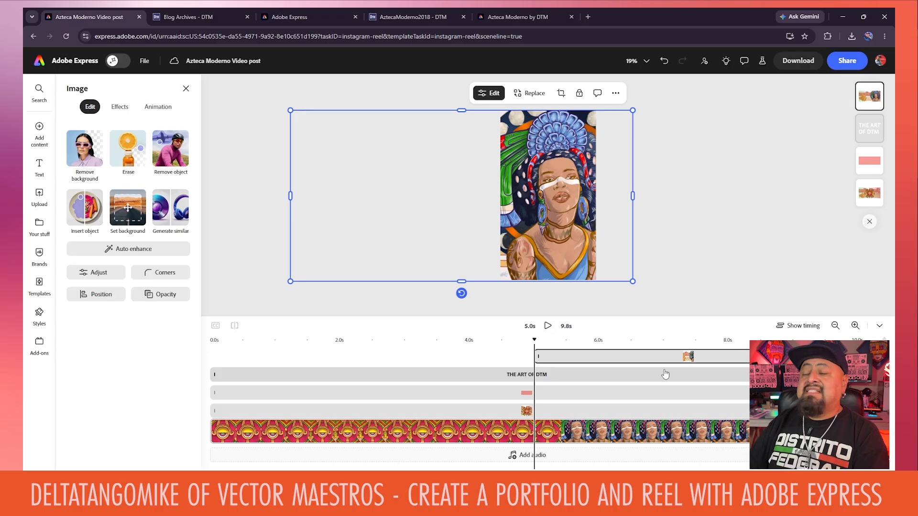
{"action": "left_click_drag", "start_coordinate": [533, 341], "coordinate": [608, 353]}
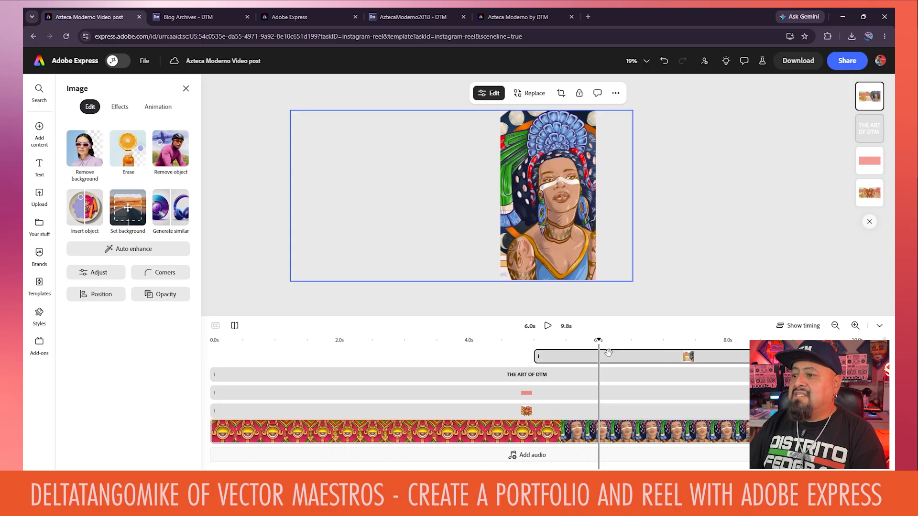
Apply the Drift entrance animation to the woman artwork with its direction set to left, and scrub past it to check.
{"action": "left_click", "coordinate": [569, 196]}
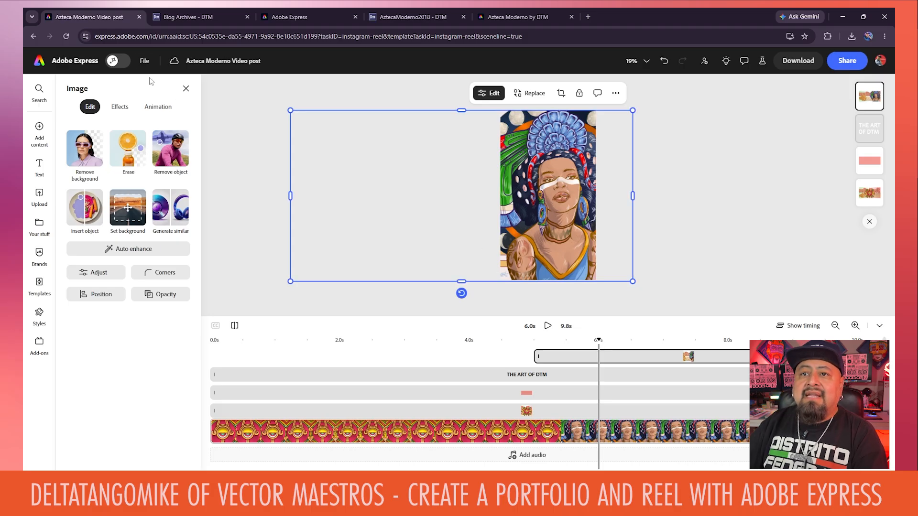
{"action": "left_click", "coordinate": [158, 107]}
{"action": "scroll", "coordinate": [165, 311], "scroll_direction": "down", "scroll_amount": 2}
{"action": "scroll", "coordinate": [160, 298], "scroll_direction": "up", "scroll_amount": 2}
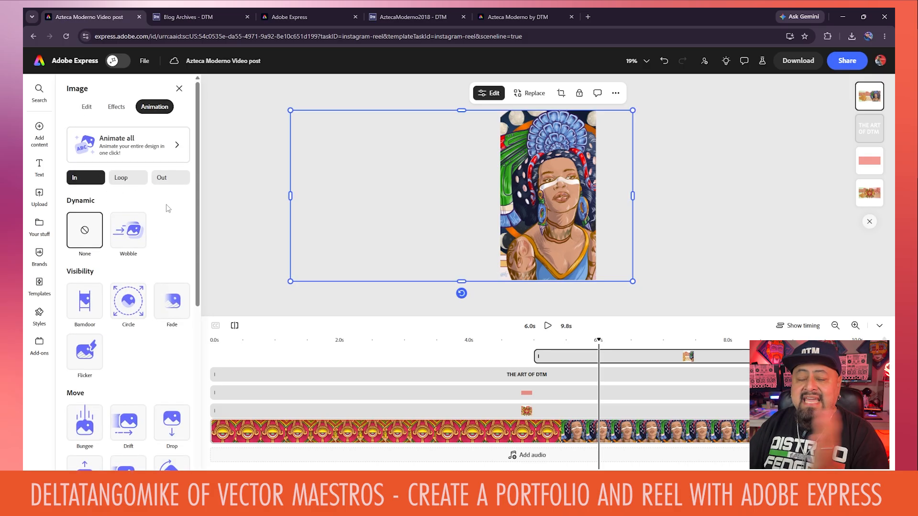
{"action": "scroll", "coordinate": [162, 275], "scroll_direction": "down", "scroll_amount": 3}
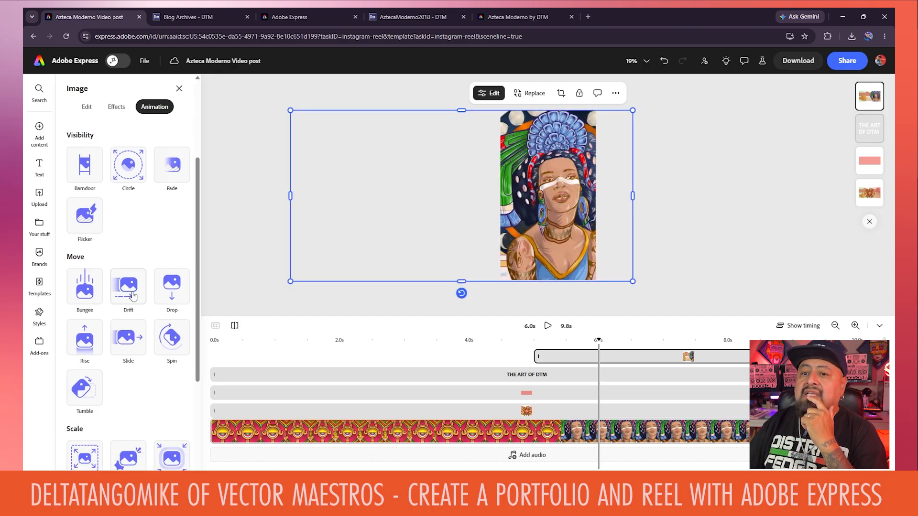
{"action": "left_click", "coordinate": [132, 296]}
{"action": "left_click", "coordinate": [128, 286]}
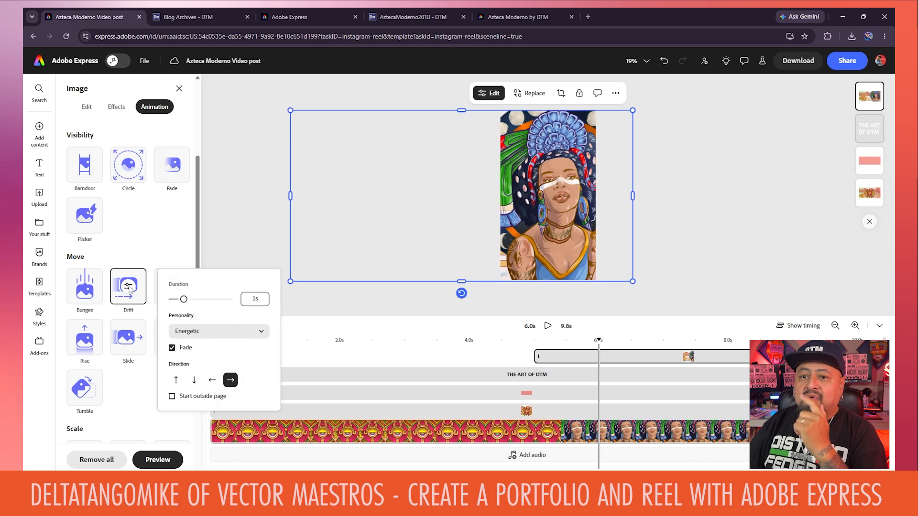
{"action": "left_click", "coordinate": [212, 381]}
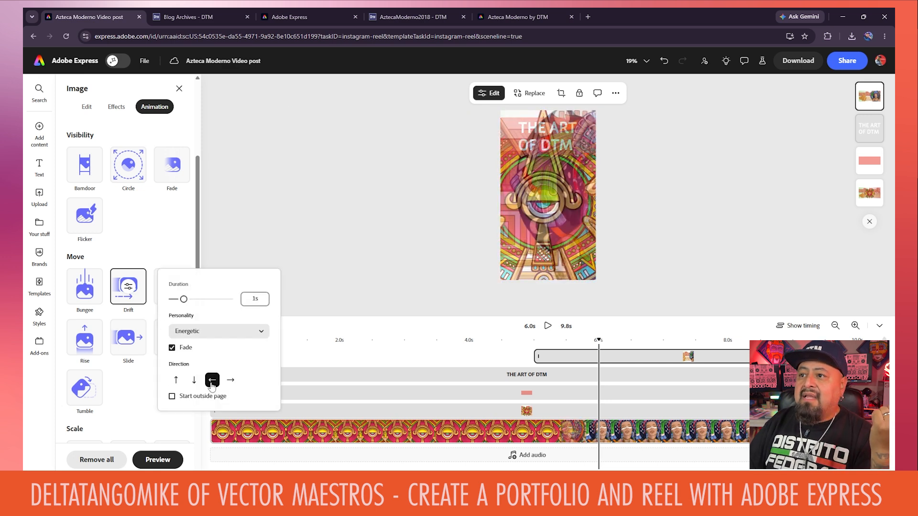
{"action": "left_click", "coordinate": [235, 222]}
{"action": "left_click", "coordinate": [235, 225]}
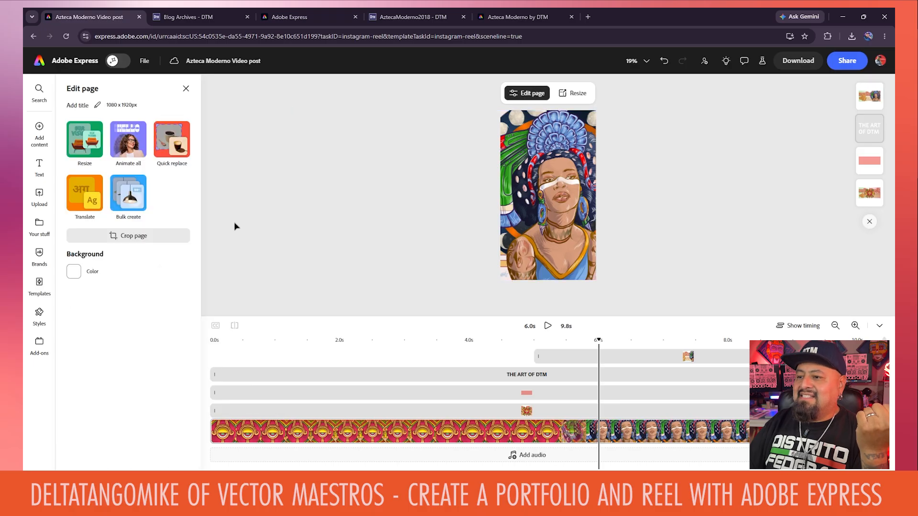
{"action": "left_click_drag", "start_coordinate": [598, 340], "coordinate": [684, 345]}
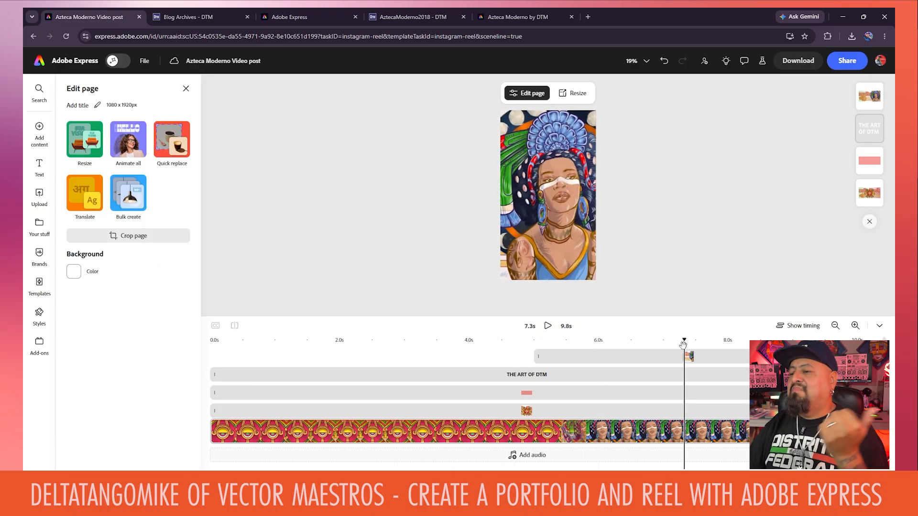
Duplicate the red rectangle behind the title and trim the copy to start at 5.0 s.
{"action": "left_click_drag", "start_coordinate": [682, 343], "coordinate": [480, 342]}
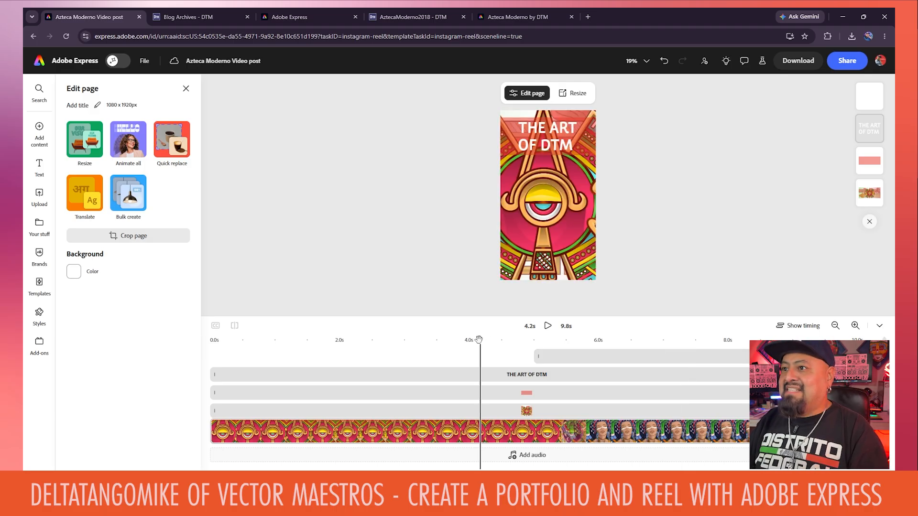
{"action": "left_click", "coordinate": [587, 141]}
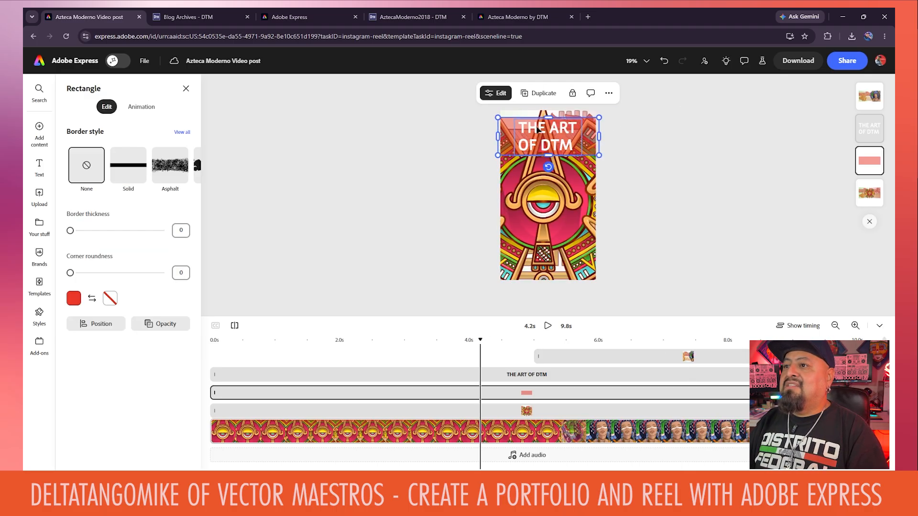
{"action": "left_click", "coordinate": [546, 97]}
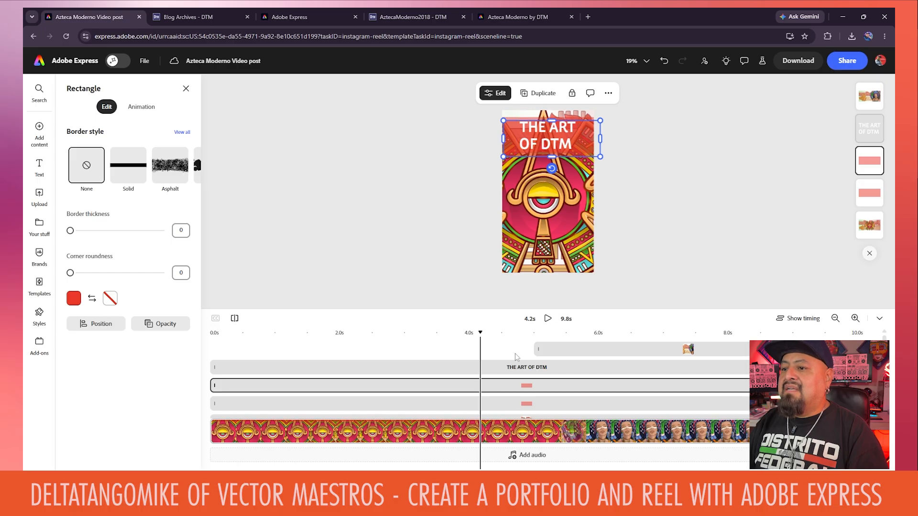
{"action": "left_click_drag", "start_coordinate": [215, 388], "coordinate": [539, 396]}
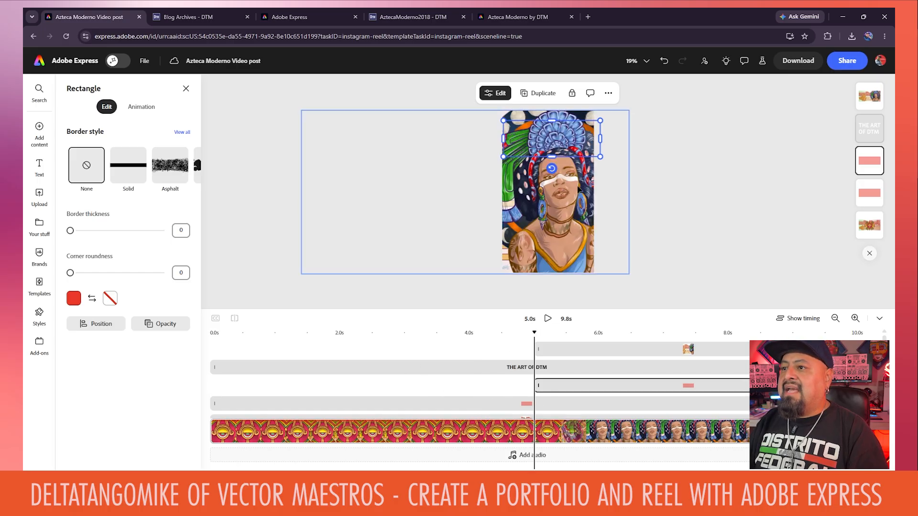
Duplicate the THE ART OF DTM title and trim the copy to start at 5.0 s.
{"action": "left_click", "coordinate": [439, 333]}
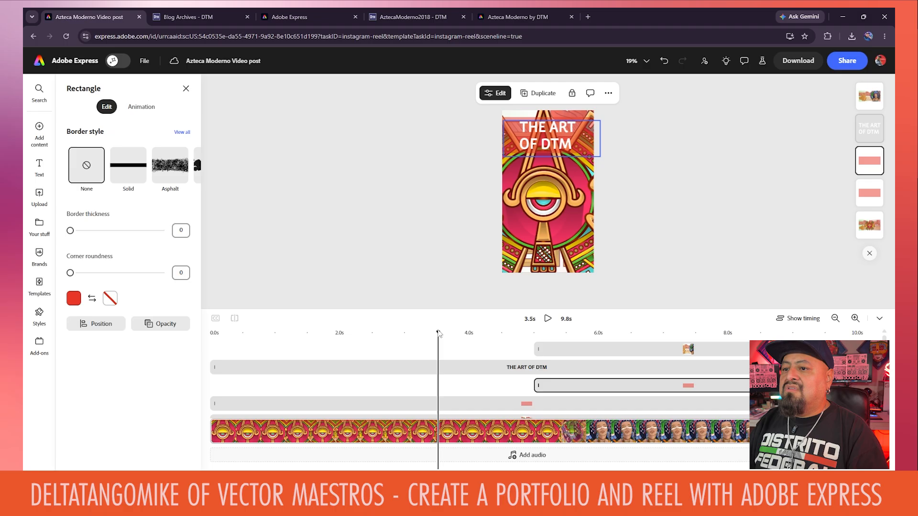
{"action": "left_click", "coordinate": [558, 142]}
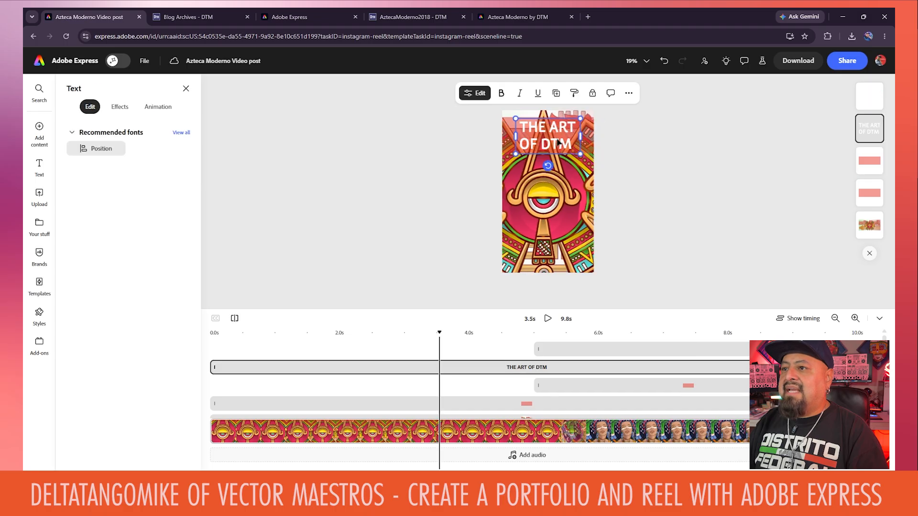
{"action": "left_click", "coordinate": [628, 93]}
{"action": "left_click", "coordinate": [652, 164]}
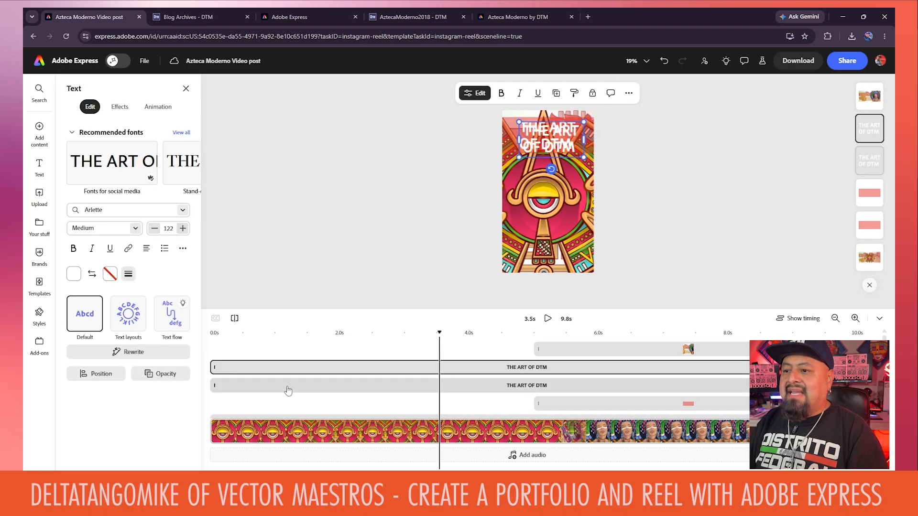
{"action": "left_click_drag", "start_coordinate": [214, 367], "coordinate": [540, 367]}
Reorder the layers so the duplicated title and rectangle sit above the woman artwork, and move the playhead to 6.8 s.
{"action": "left_click_drag", "start_coordinate": [872, 102], "coordinate": [873, 162]}
{"action": "mouse_move", "coordinate": [871, 129]}
{"action": "left_mouse_down"}
{"action": "mouse_move", "coordinate": [873, 177]}
{"action": "mouse_move", "coordinate": [869, 129]}
{"action": "left_mouse_up"}
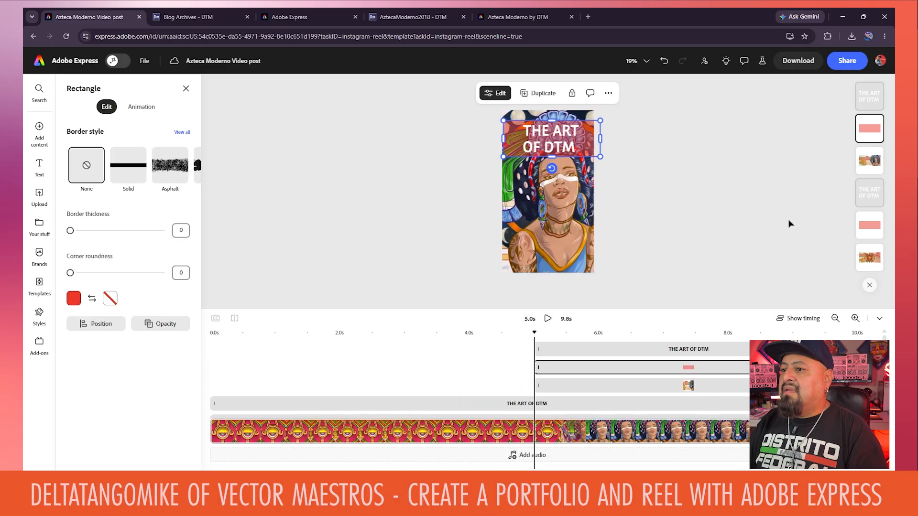
{"action": "left_click_drag", "start_coordinate": [535, 332], "coordinate": [649, 342]}
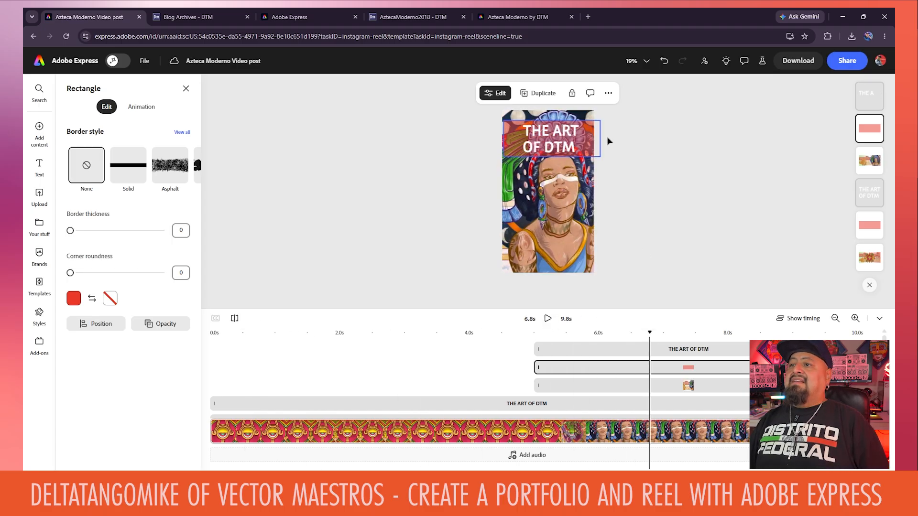
Change the duplicated title to AZTECA MODERNO, widen its text box to fit two lines, and center-align the text.
{"action": "left_click", "coordinate": [564, 146]}
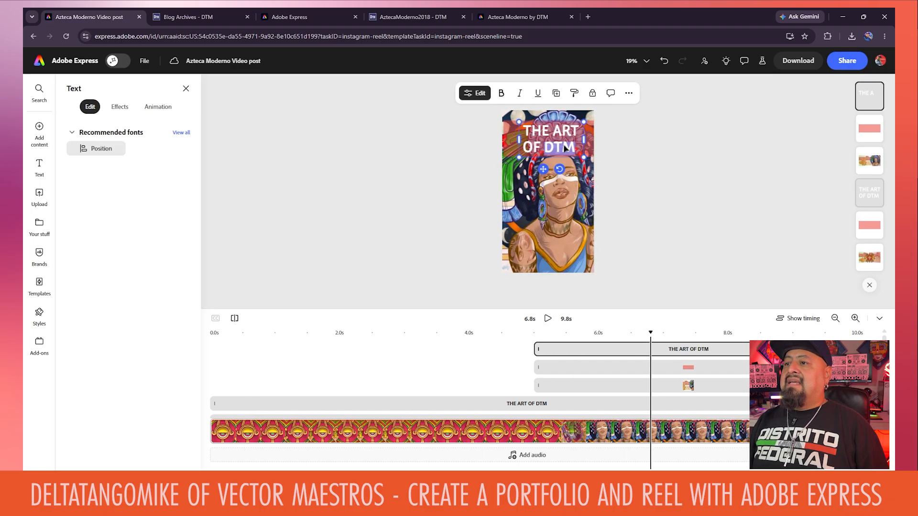
{"action": "double_click", "coordinate": [568, 145]}
{"action": "type", "text": "AZTECA MODERNO"}
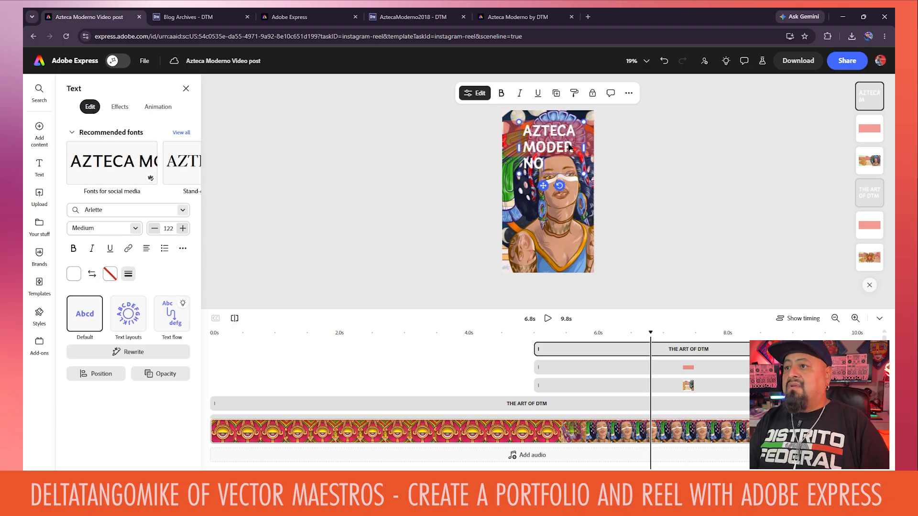
{"action": "left_click_drag", "start_coordinate": [584, 146], "coordinate": [603, 146]}
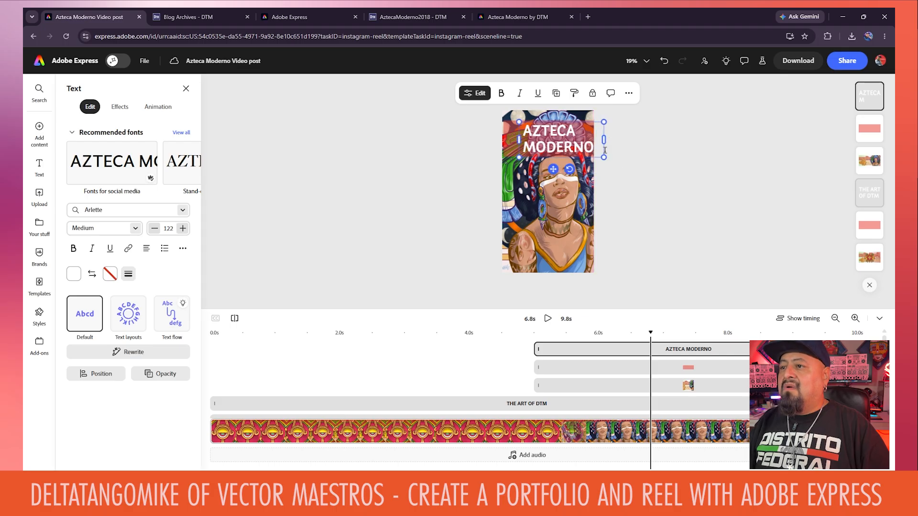
{"action": "left_click", "coordinate": [148, 251]}
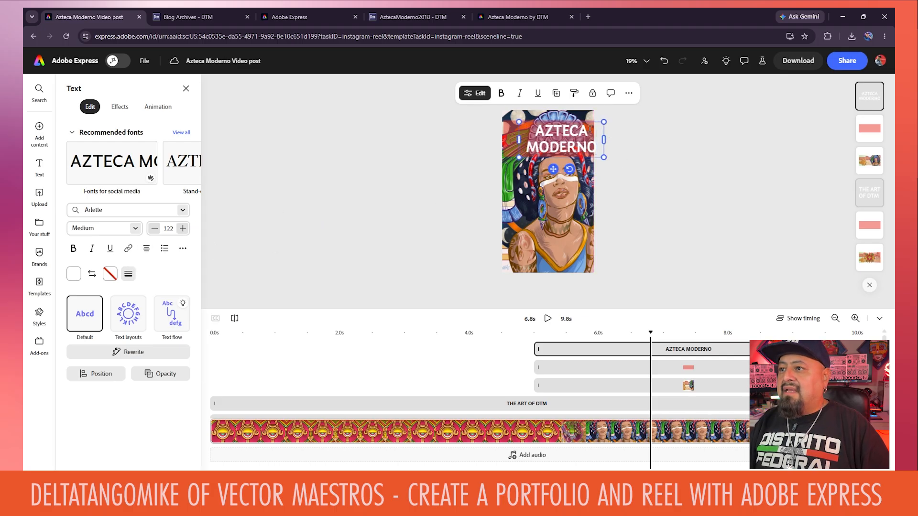
Move the AZTECA MODERNO title and its red rectangle to the bottom of the page and scrub back to 3.0 s.
{"action": "left_click_drag", "start_coordinate": [596, 138], "coordinate": [583, 244]}
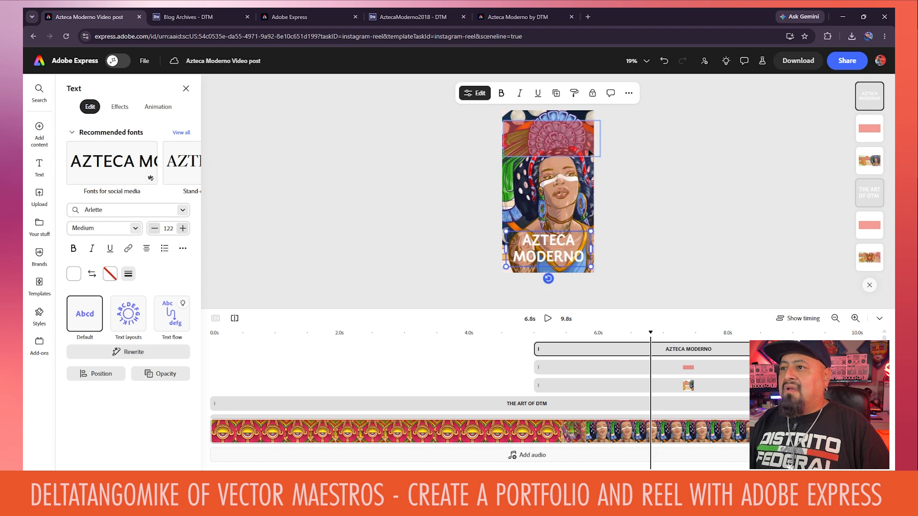
{"action": "left_click", "coordinate": [596, 250]}
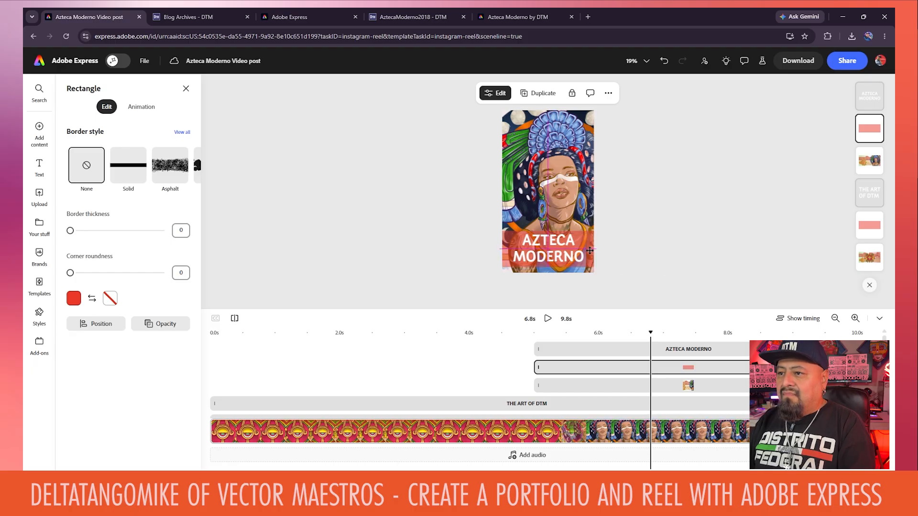
{"action": "left_click", "coordinate": [650, 261]}
{"action": "left_click", "coordinate": [625, 335]}
{"action": "left_click_drag", "start_coordinate": [624, 333], "coordinate": [406, 327]}
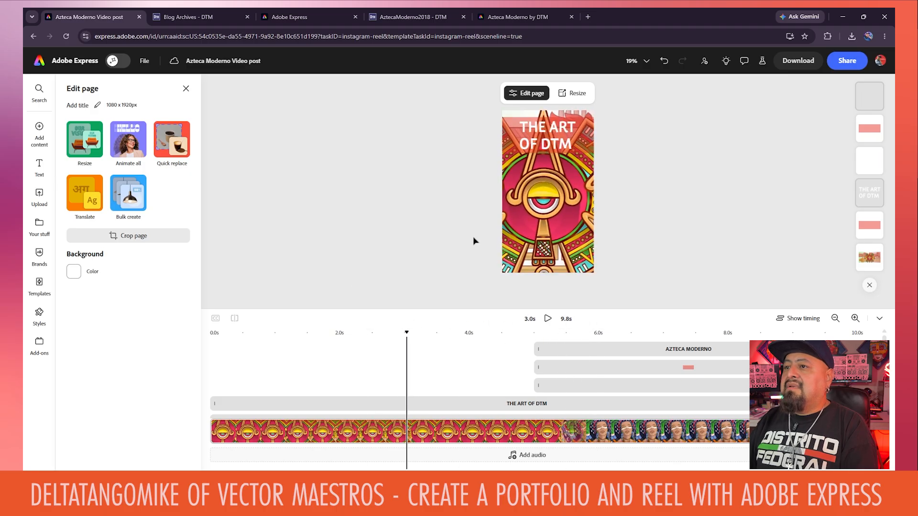
Center-align the THE ART OF DTM title and play the reel from the start.
{"action": "left_click", "coordinate": [526, 145]}
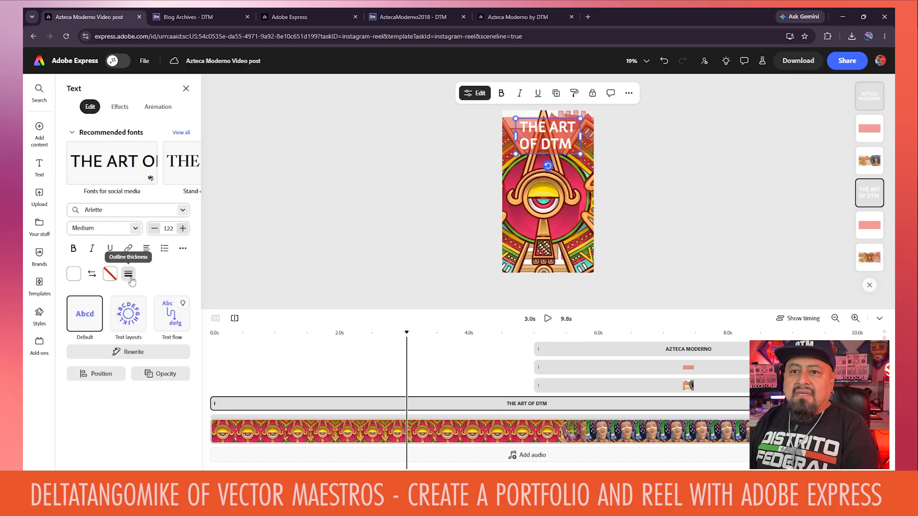
{"action": "left_click", "coordinate": [146, 249]}
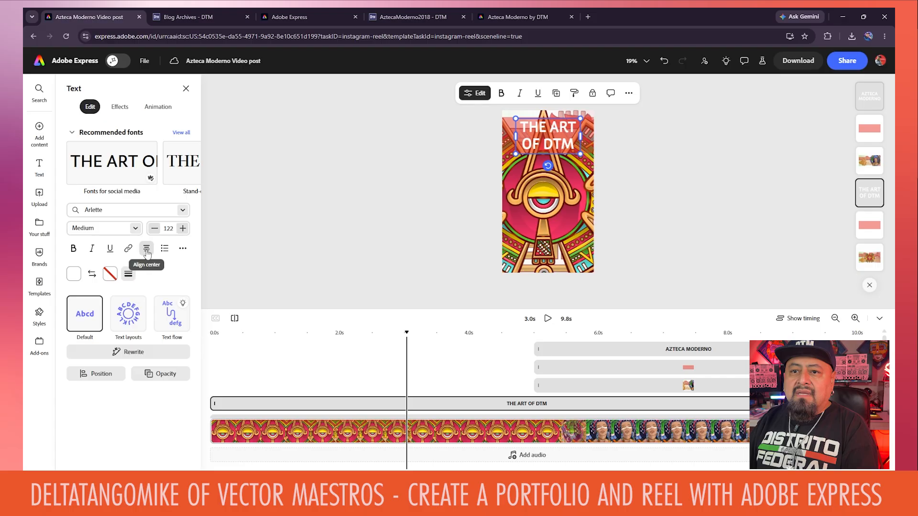
{"action": "left_click", "coordinate": [345, 245]}
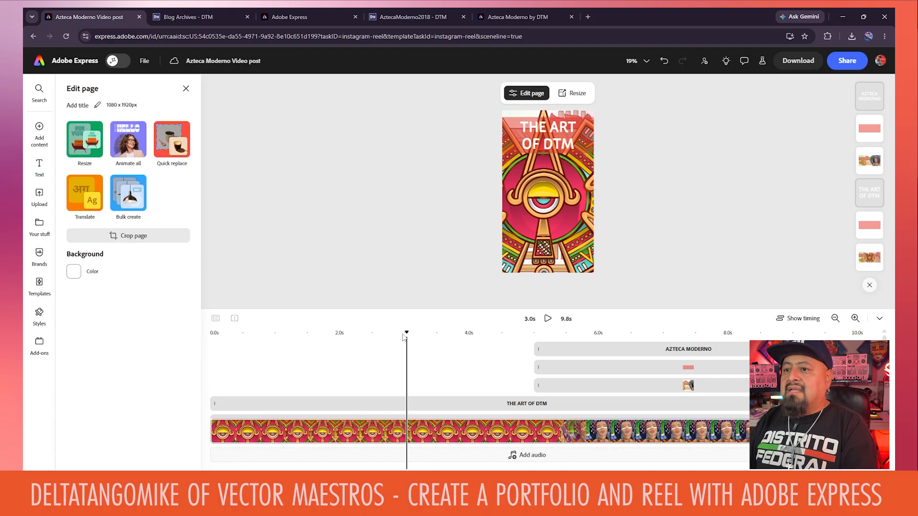
{"action": "left_click_drag", "start_coordinate": [406, 331], "coordinate": [155, 333]}
{"action": "left_click", "coordinate": [545, 321]}
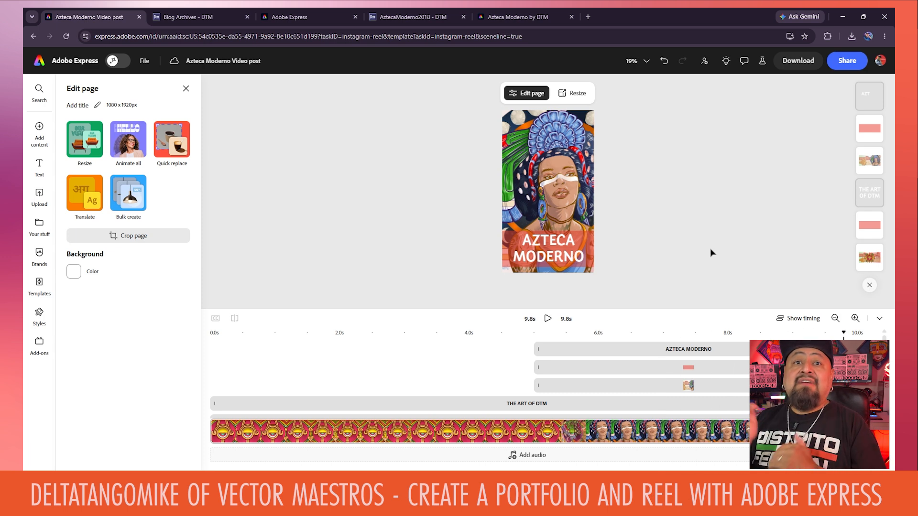
Preview Trapstep Loop from the Electronic music, mark it as a favorite, and add it as the reel's audio track.
{"action": "left_click", "coordinate": [521, 458]}
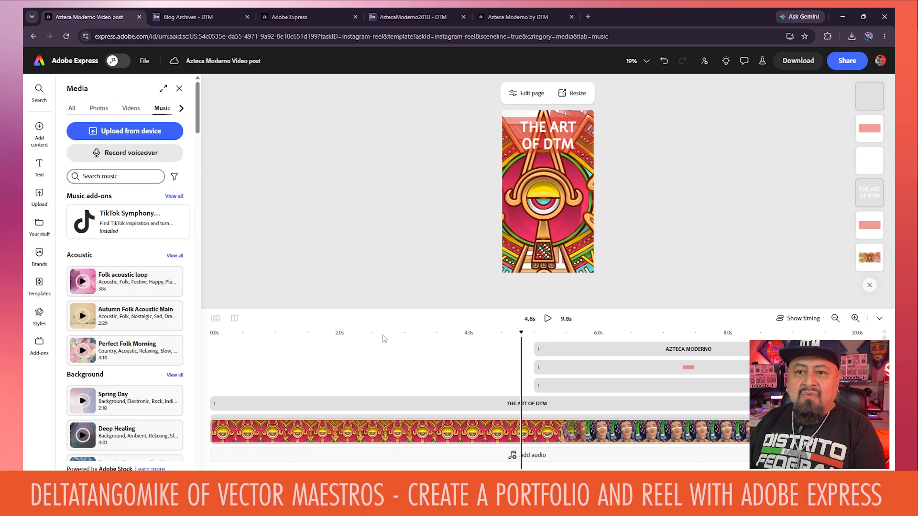
{"action": "scroll", "coordinate": [173, 320], "scroll_direction": "down", "scroll_amount": 1}
{"action": "scroll", "coordinate": [173, 321], "scroll_direction": "down", "scroll_amount": 10}
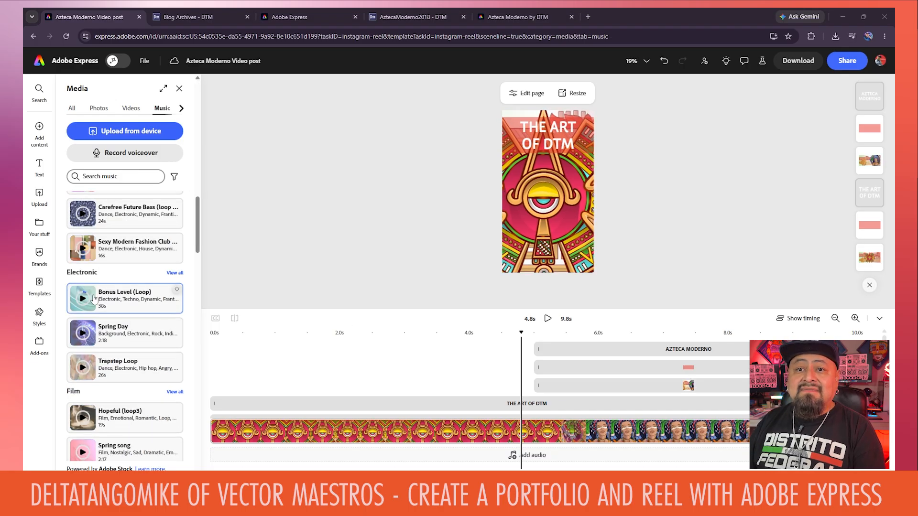
{"action": "scroll", "coordinate": [94, 300], "scroll_direction": "down", "scroll_amount": 1}
{"action": "left_click", "coordinate": [82, 323]}
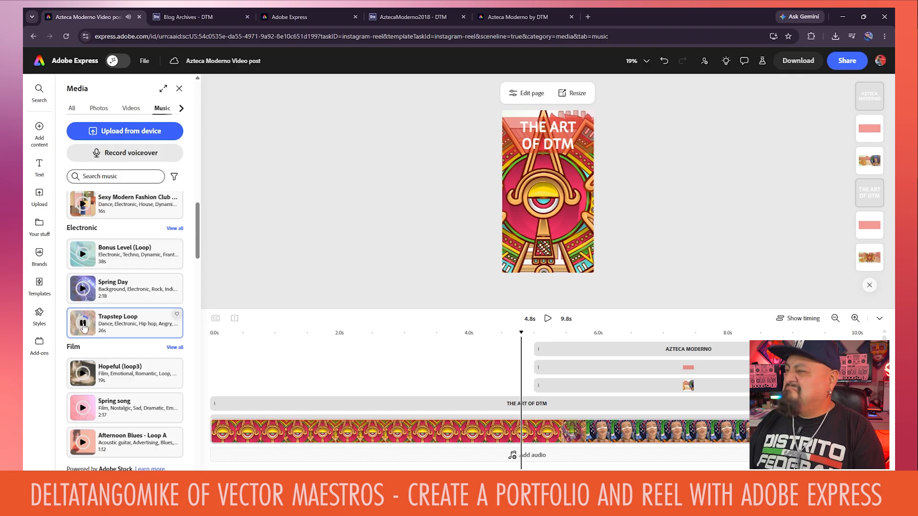
{"action": "left_click", "coordinate": [83, 325]}
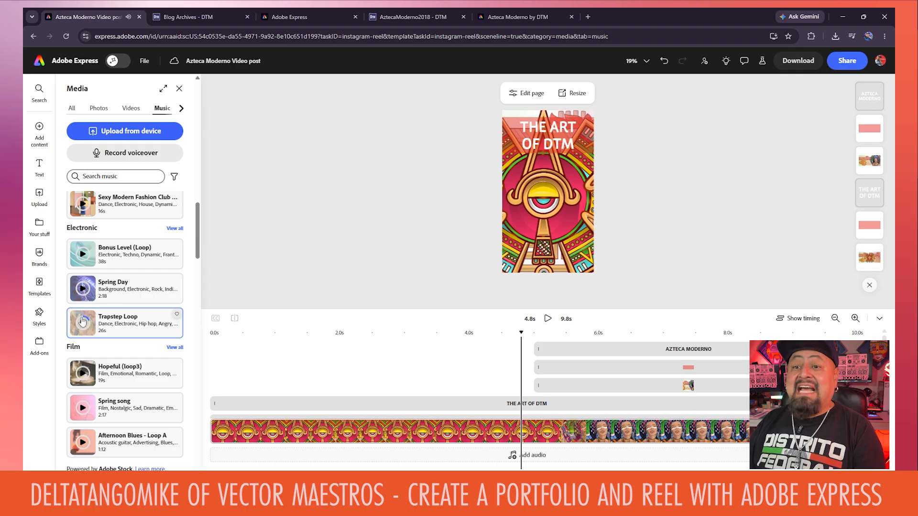
{"action": "left_click", "coordinate": [177, 314]}
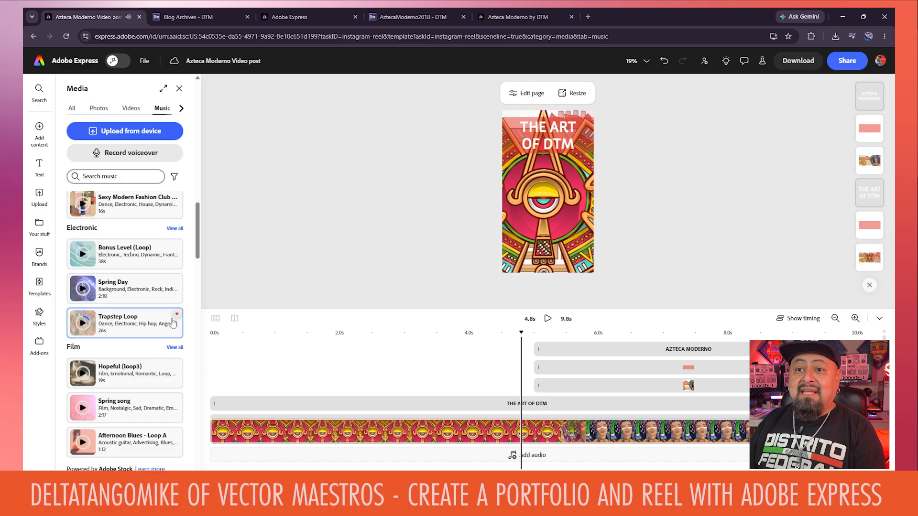
{"action": "left_click", "coordinate": [136, 330]}
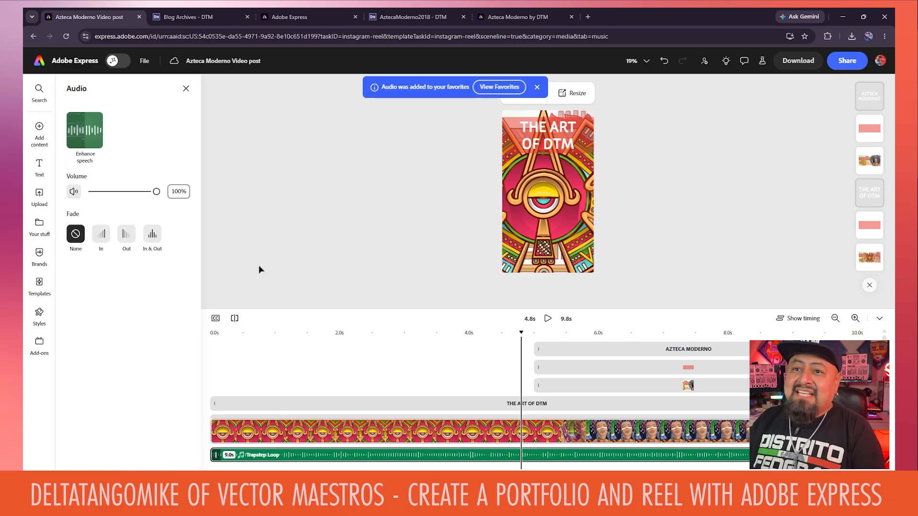
Set the Trapstep Loop audio volume to 54% and play the reel from the start.
{"action": "left_click_drag", "start_coordinate": [154, 197], "coordinate": [127, 198]}
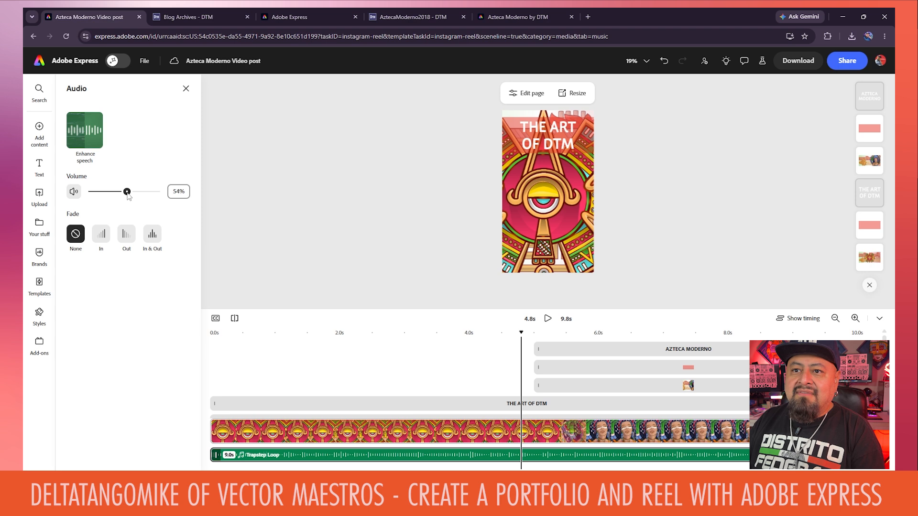
{"action": "left_click_drag", "start_coordinate": [521, 332], "coordinate": [162, 323]}
{"action": "left_click", "coordinate": [374, 256]}
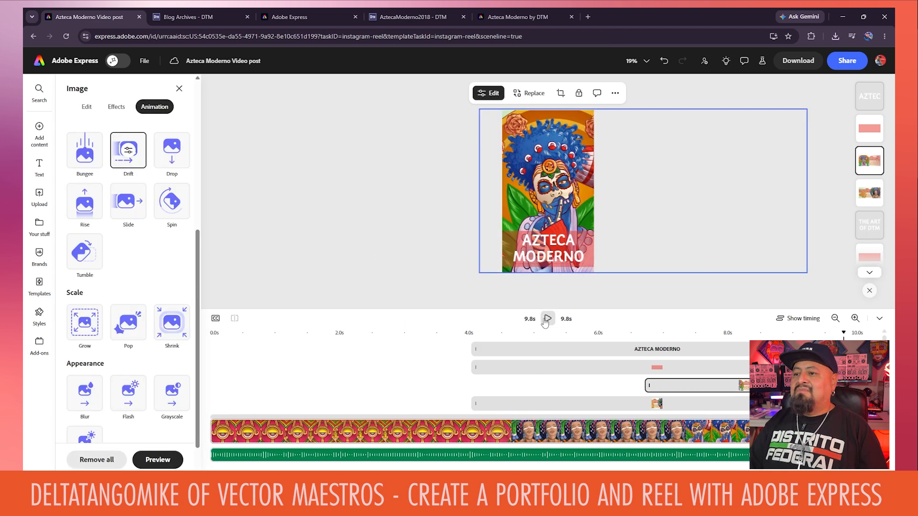
{"action": "left_click", "coordinate": [545, 320]}
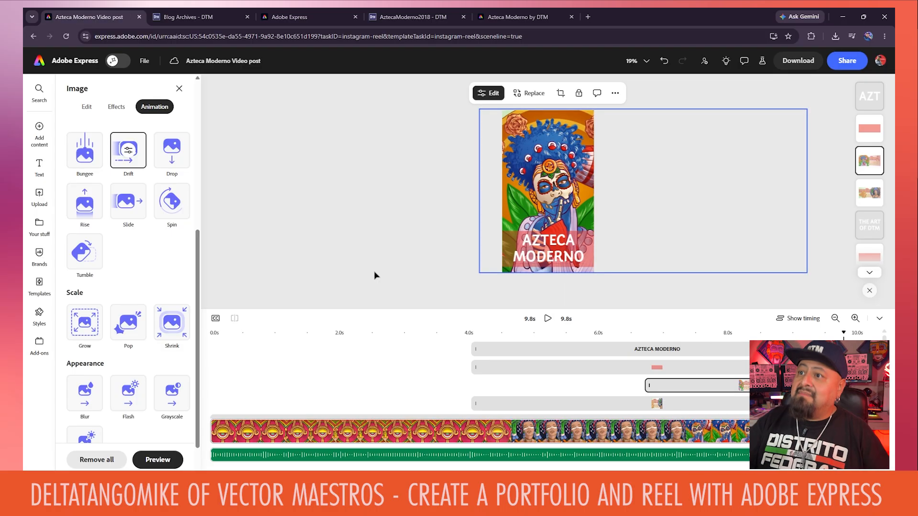
Download the finished reel as an MP4 video at 1080p (Original size).
{"action": "left_click", "coordinate": [370, 204]}
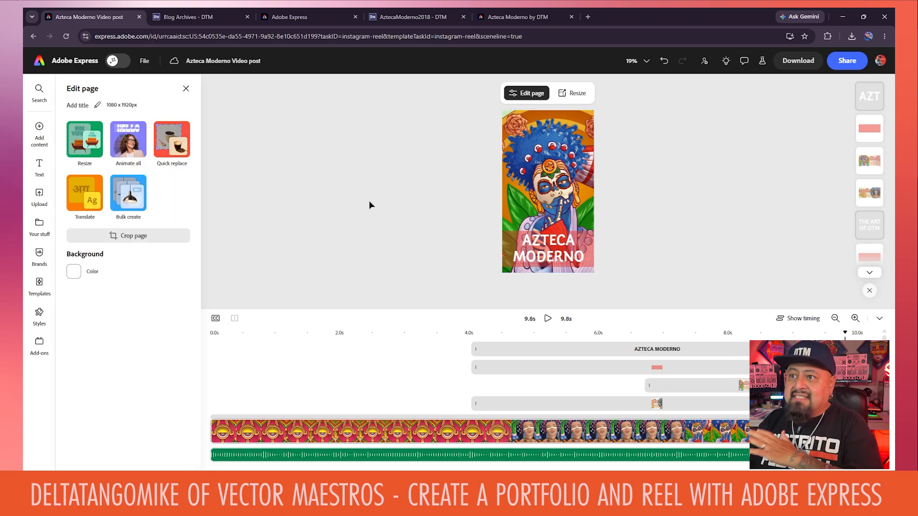
{"action": "left_click", "coordinate": [803, 62]}
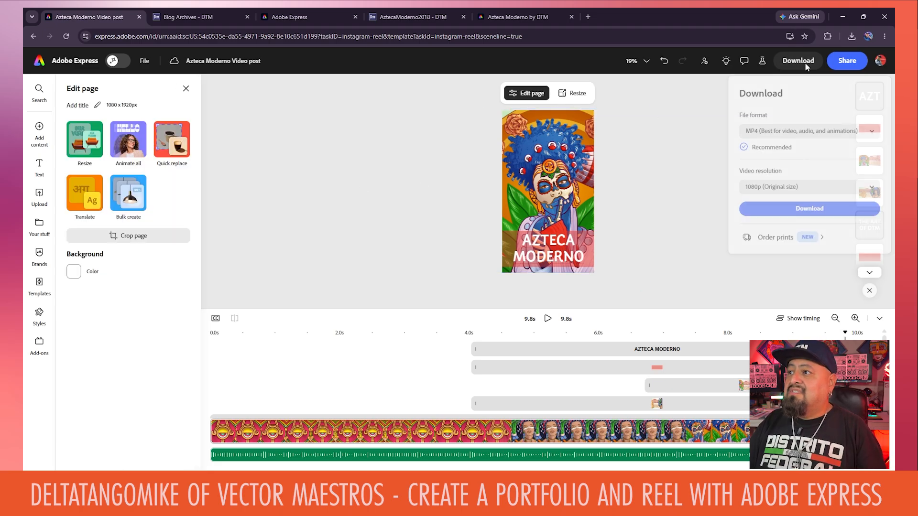
{"action": "left_click", "coordinate": [819, 209]}
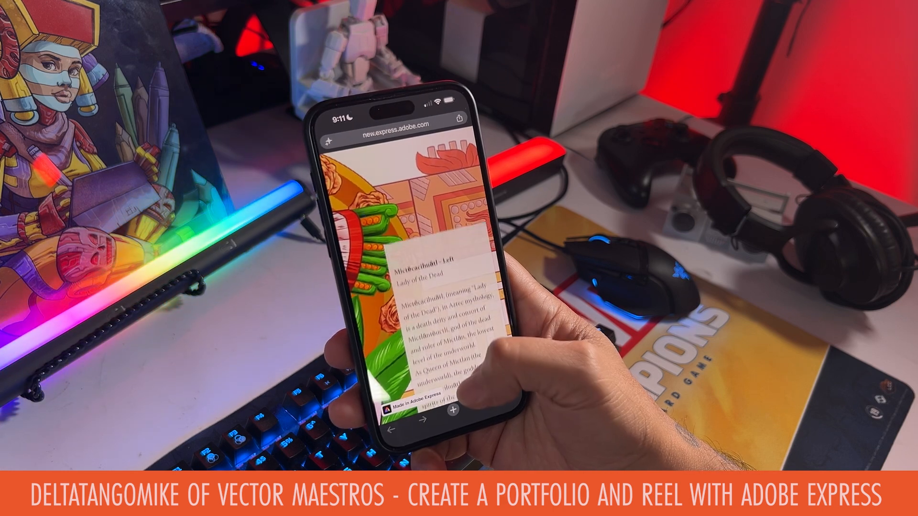
{"action": "scroll", "coordinate": [431, 239], "scroll_direction": "down", "scroll_amount": 2}
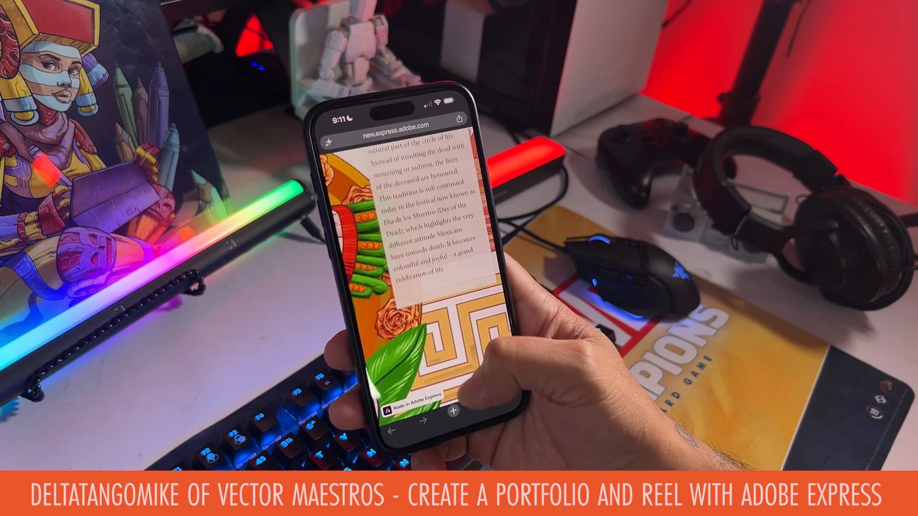